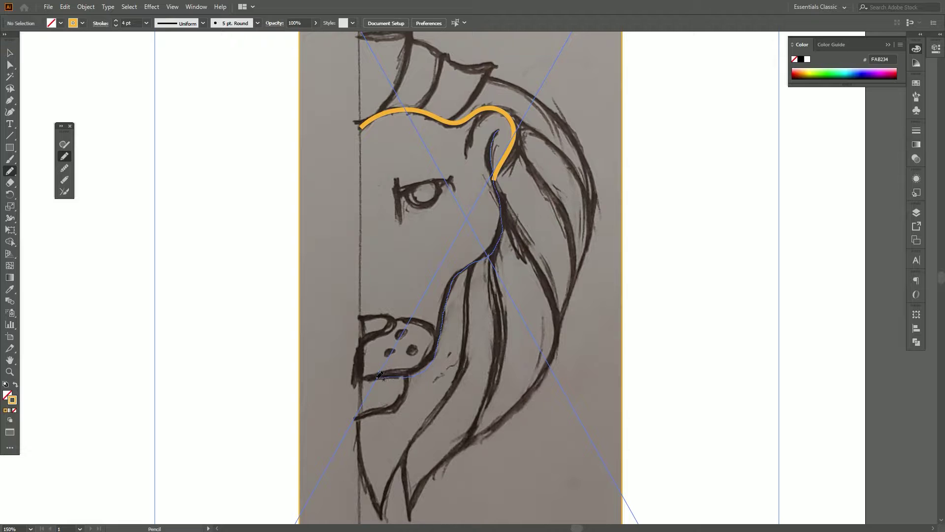
# Trace the face contour from the inner ear down to the mouth with the Pencil, and lock the sketch image.
pyautogui.moveTo(364, 387); pyautogui.dragTo(357, 386)
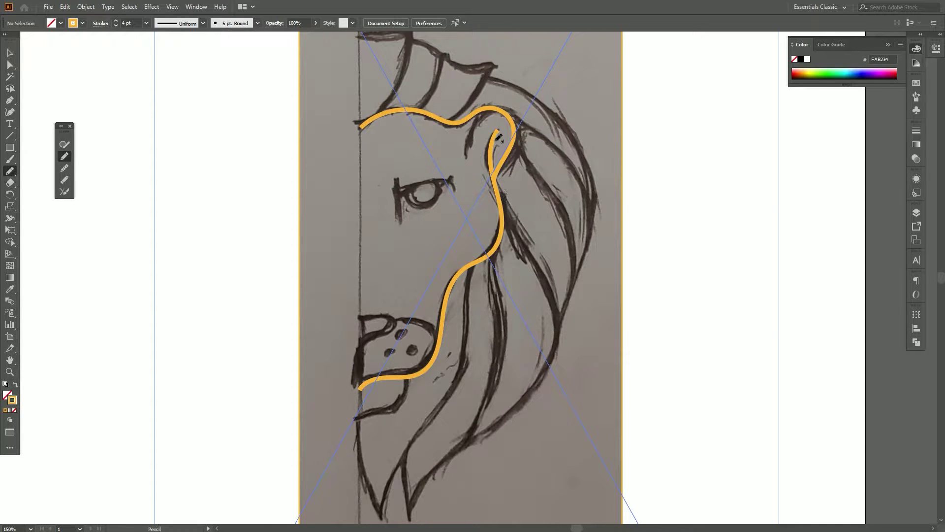
pyautogui.press('v')
pyautogui.click(541, 92)
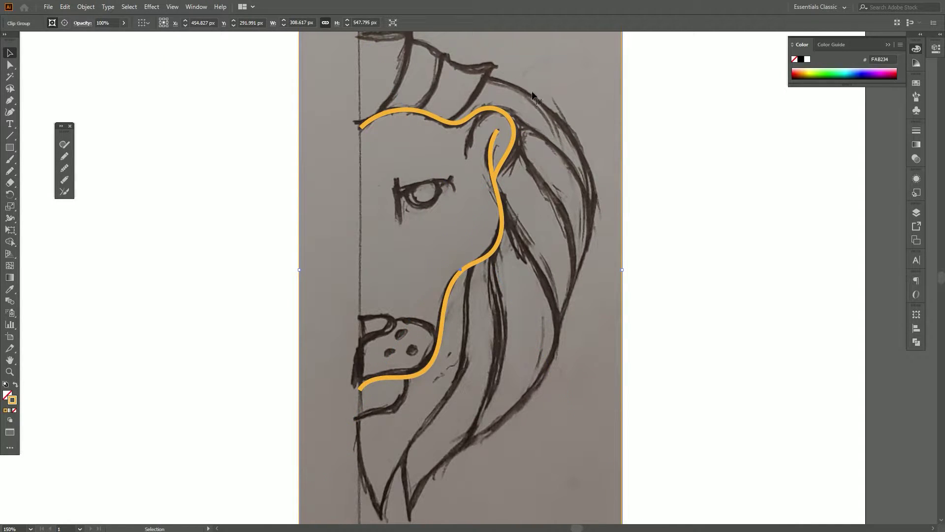
pyautogui.hotkey('ctrl', '2')
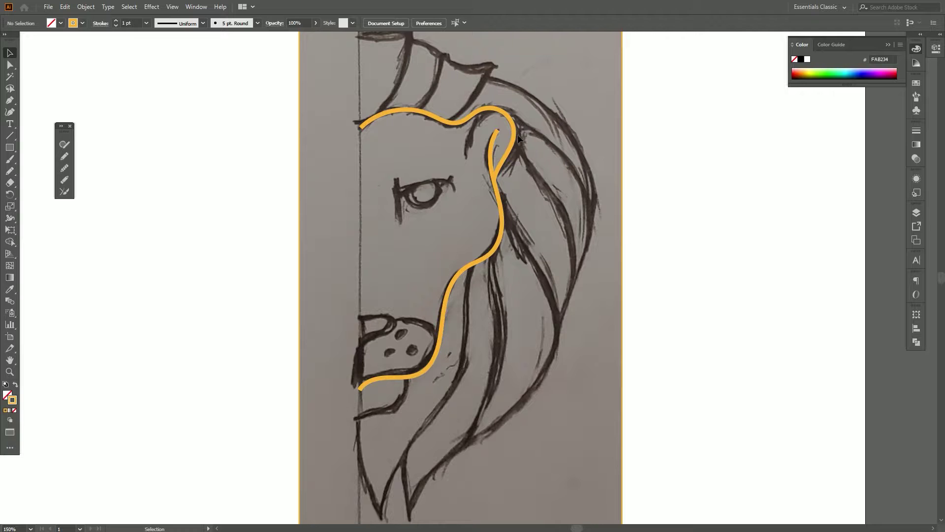
# Trace the top edge of the first hair tuft, from the sketch's centre line out to the tuft's tip.
pyautogui.press('n')
pyautogui.moveTo(521, 143); pyautogui.dragTo(534, 215)
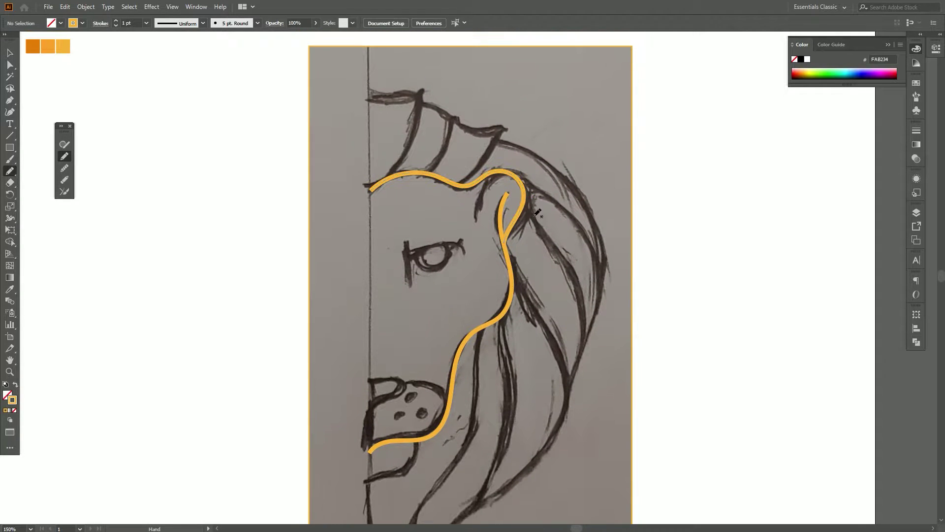
pyautogui.moveTo(497, 171); pyautogui.dragTo(546, 249)
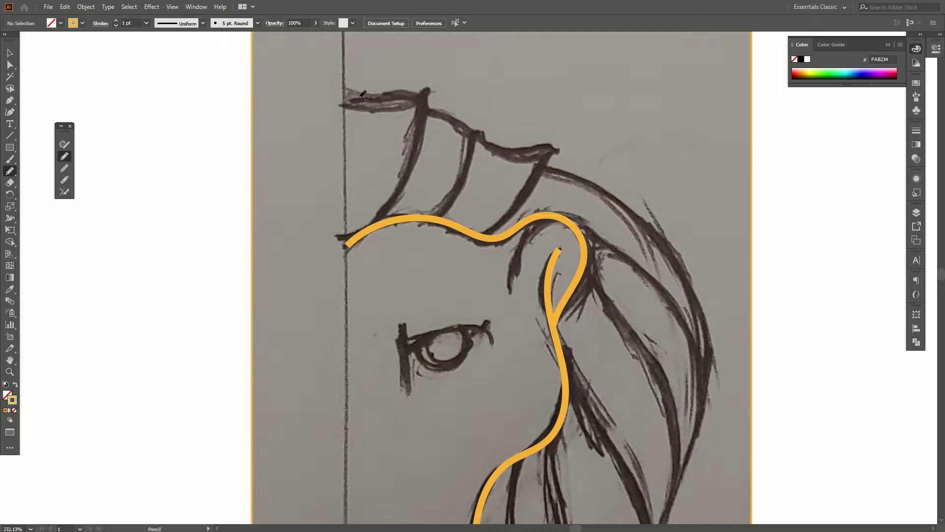
pyautogui.moveTo(433, 93); pyautogui.dragTo(429, 92)
# Set the stroke weight of the first tuft's top line to 4 pt.
pyautogui.press('i')
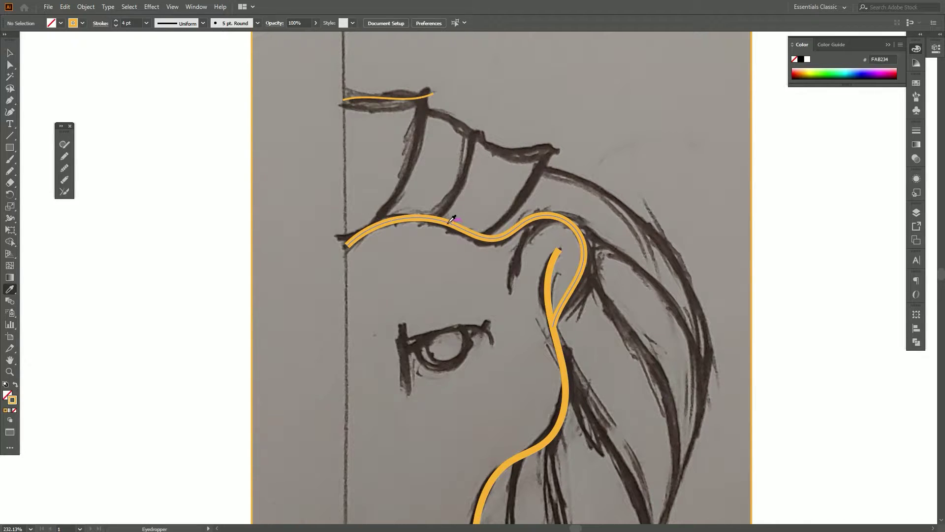
pyautogui.press('v')
pyautogui.click(415, 97)
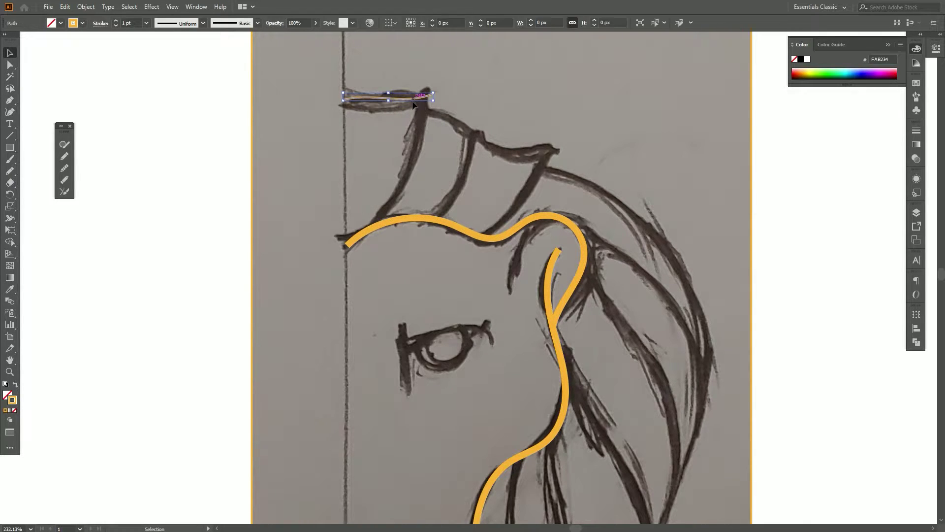
pyautogui.click(146, 23)
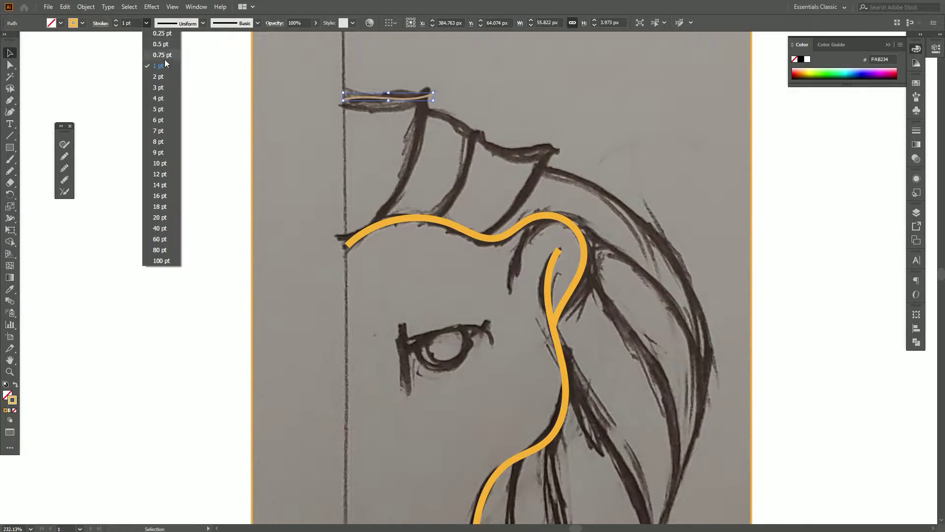
pyautogui.click(159, 98)
# Trace the side of the first hair tuft between its tip and the forehead line, redoing the stroke until it follows the sketch.
pyautogui.press('n')
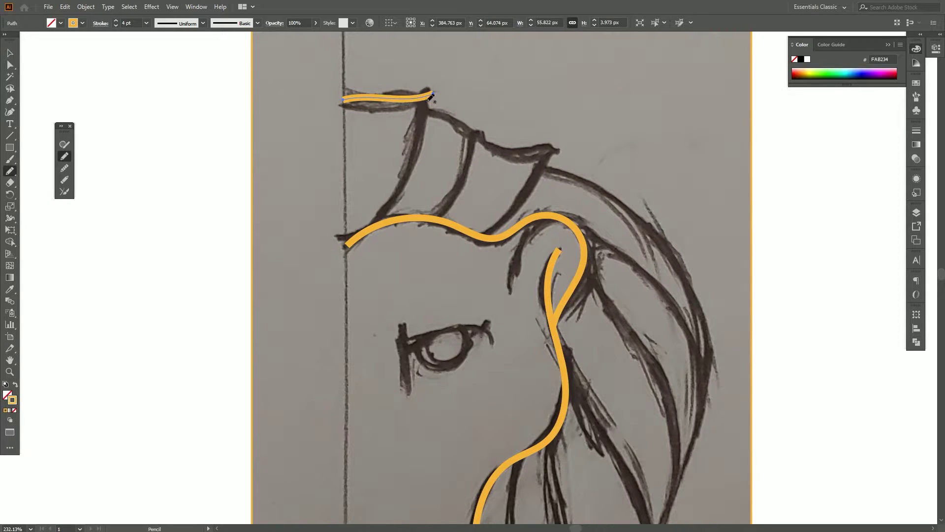
pyautogui.hotkey('ctrl', 'shift', 'a')
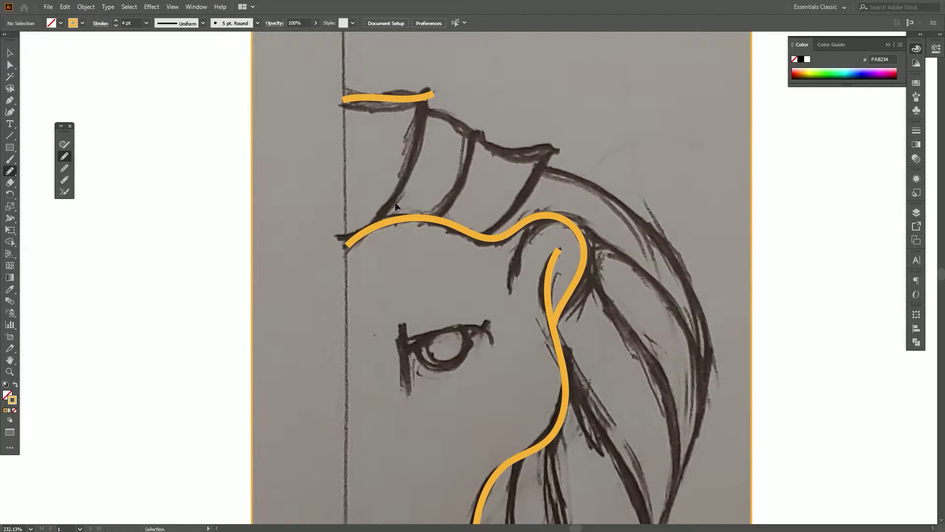
pyautogui.hotkey('ctrl', 'z')
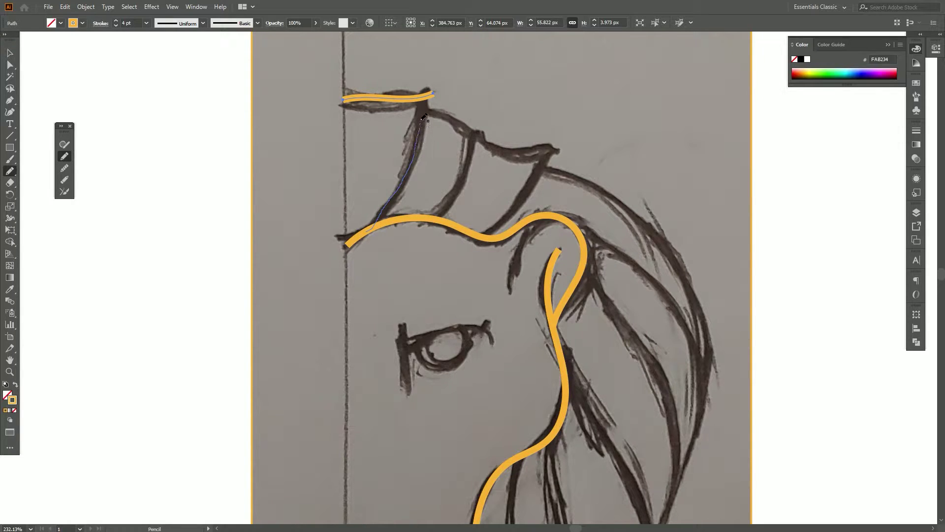
pyautogui.moveTo(423, 94); pyautogui.dragTo(428, 92)
pyautogui.hotkey('ctrl', 'z')
pyautogui.moveTo(393, 216); pyautogui.dragTo(357, 242)
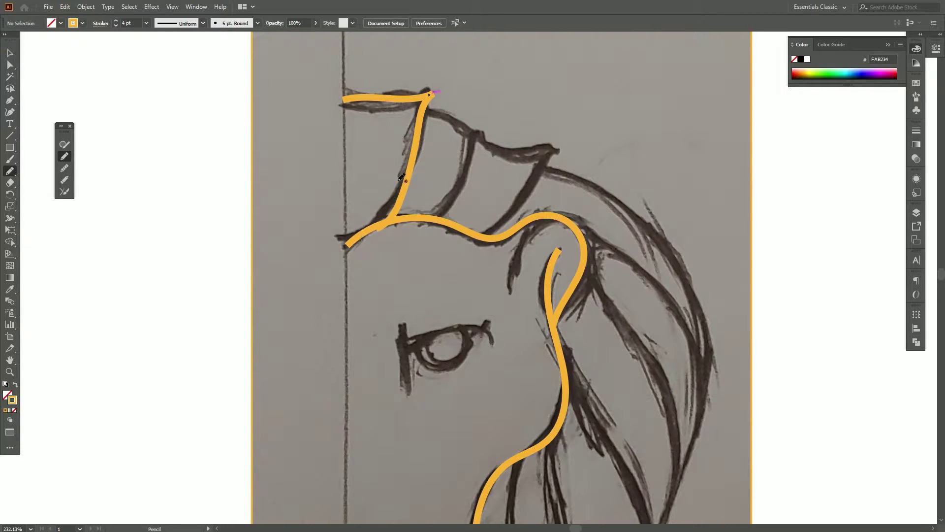
pyautogui.hotkey('ctrl', 'z')
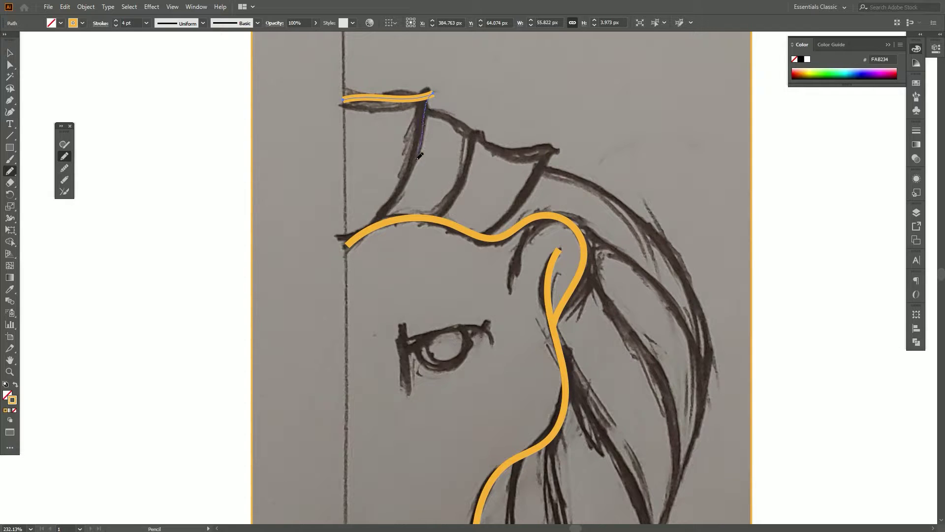
pyautogui.moveTo(385, 222)
pyautogui.mouseDown()
pyautogui.moveTo(411, 180)
pyautogui.moveTo(378, 231)
pyautogui.mouseUp()
pyautogui.hotkey('ctrl', 'z')
pyautogui.hotkey('ctrl', 'z')
pyautogui.hotkey('ctrl', 'shift', 'z')
# Trace the top edge and side of the second hair tuft down to the forehead line.
pyautogui.moveTo(428, 112); pyautogui.dragTo(487, 143)
pyautogui.hotkey('ctrl', 'z')
pyautogui.moveTo(428, 112); pyautogui.dragTo(485, 133)
pyautogui.moveTo(437, 220)
pyautogui.mouseDown()
pyautogui.moveTo(466, 176)
pyautogui.moveTo(433, 221)
pyautogui.moveTo(474, 140)
pyautogui.moveTo(437, 219)
pyautogui.mouseUp()
pyautogui.hotkey('ctrl', 'z')
pyautogui.hotkey('ctrl', 'z')
# Trace the top edge and side of the third hair tuft down to the forehead line.
pyautogui.moveTo(482, 134)
pyautogui.mouseDown()
pyautogui.moveTo(517, 151)
pyautogui.moveTo(580, 147)
pyautogui.mouseUp()
pyautogui.hotkey('ctrl', 'z')
pyautogui.moveTo(518, 215); pyautogui.dragTo(479, 235)
# Trace the chin line from the centre line up to the underside of the muzzle.
pyautogui.moveTo(587, 164)
pyautogui.mouseDown()
pyautogui.moveTo(557, 120)
pyautogui.moveTo(454, 110)
pyautogui.moveTo(463, 94)
pyautogui.mouseUp()
pyautogui.scroll(-2, 453, 110)
pyautogui.moveTo(476, 359); pyautogui.dragTo(511, 194)
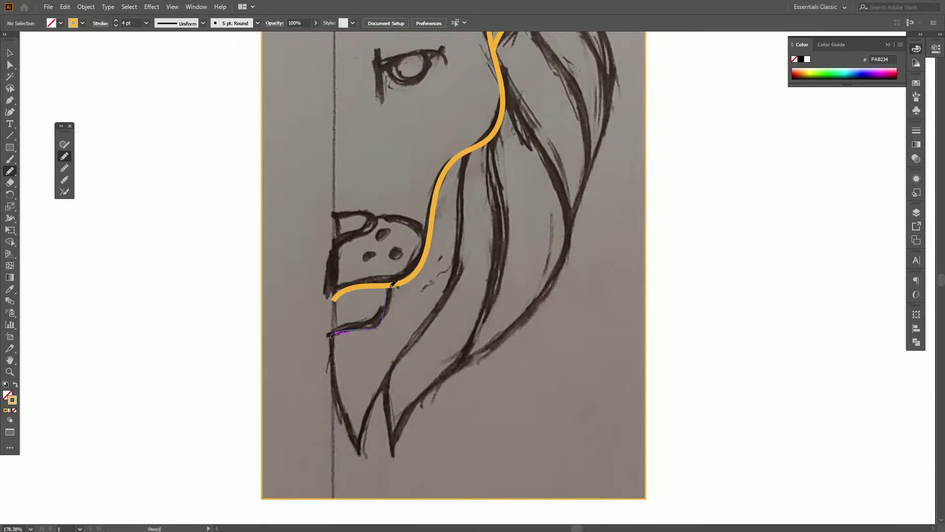
pyautogui.moveTo(392, 306); pyautogui.dragTo(334, 328)
# Trace the first beard lock, from the chin to its lower tip and back up to the cheek.
pyautogui.moveTo(432, 258); pyautogui.dragTo(444, 226)
pyautogui.moveTo(347, 354); pyautogui.dragTo(346, 297)
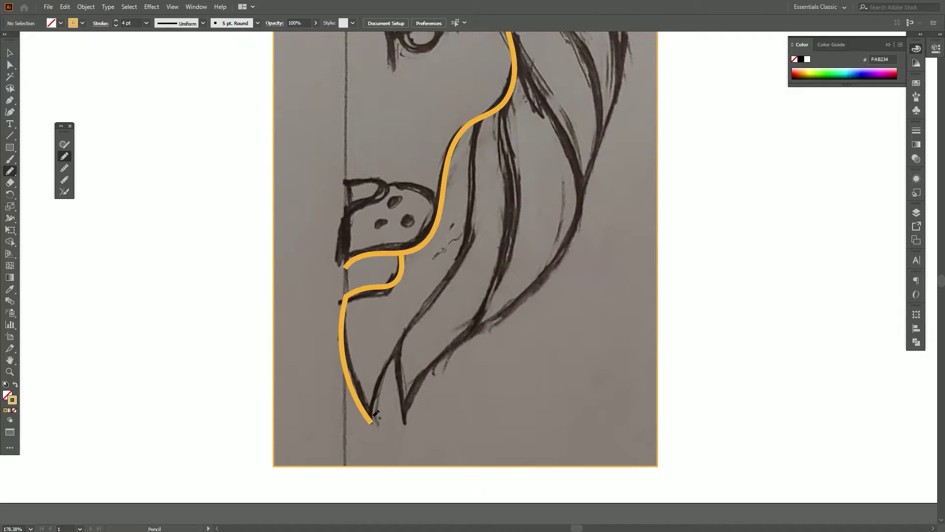
pyautogui.moveTo(468, 139); pyautogui.dragTo(473, 122)
# Trace the second beard lock, from the first lock to its lower tip and up to the face contour.
pyautogui.moveTo(479, 250); pyautogui.dragTo(468, 202)
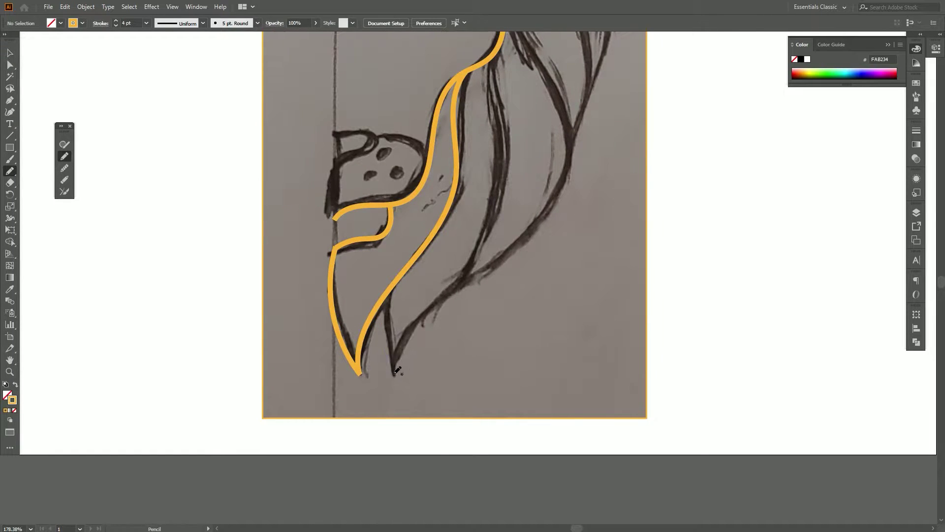
pyautogui.moveTo(390, 292); pyautogui.dragTo(394, 375)
pyautogui.moveTo(484, 244)
pyautogui.mouseDown()
pyautogui.moveTo(491, 54)
pyautogui.moveTo(481, 143)
pyautogui.mouseUp()
pyautogui.moveTo(502, 194); pyautogui.dragTo(455, 229)
pyautogui.moveTo(415, 391); pyautogui.dragTo(404, 397)
pyautogui.hotkey('ctrl', 'z')
pyautogui.moveTo(442, 148); pyautogui.dragTo(449, 160)
pyautogui.hotkey('ctrl', 'z')
pyautogui.moveTo(475, 346); pyautogui.dragTo(407, 397)
pyautogui.hotkey('ctrl', 'z')
pyautogui.moveTo(466, 165); pyautogui.dragTo(424, 168)
pyautogui.moveTo(481, 222); pyautogui.dragTo(463, 223)
pyautogui.press('n')
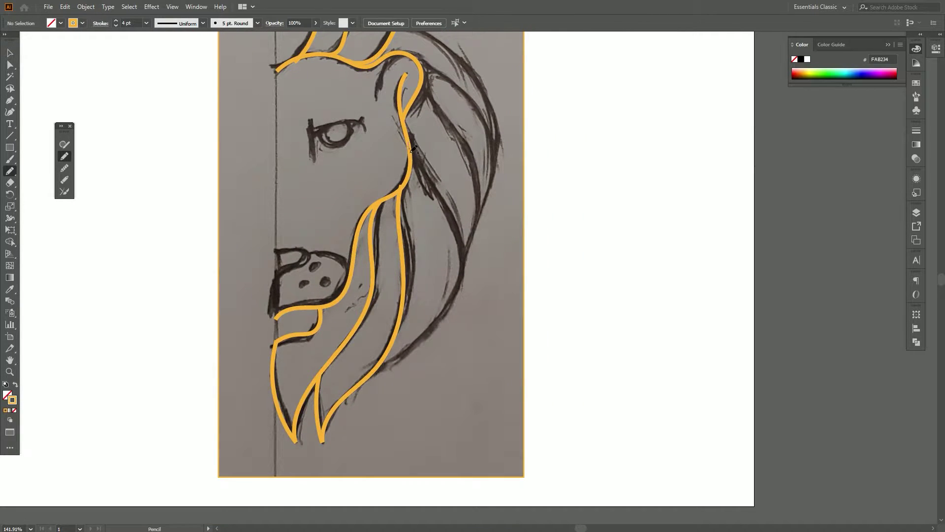
# Trace the remaining mane locks, from the ear, cheek and third tuft out to the mane's outer edge.
pyautogui.moveTo(391, 364); pyautogui.dragTo(369, 375)
pyautogui.moveTo(435, 174); pyautogui.dragTo(453, 214)
pyautogui.moveTo(438, 117); pyautogui.dragTo(480, 304)
pyautogui.hotkey('ctrl', 'z')
pyautogui.moveTo(445, 139); pyautogui.dragTo(437, 123)
pyautogui.moveTo(504, 255); pyautogui.dragTo(501, 265)
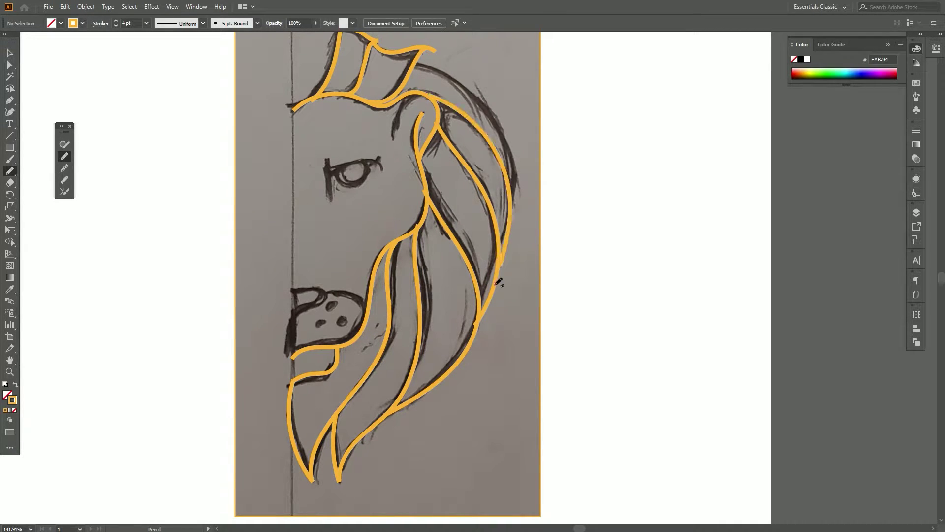
pyautogui.moveTo(416, 64); pyautogui.dragTo(513, 211)
# Trace the nose outline and the short line joining it to the mouth at the centre line.
pyautogui.moveTo(306, 335); pyautogui.dragTo(413, 358)
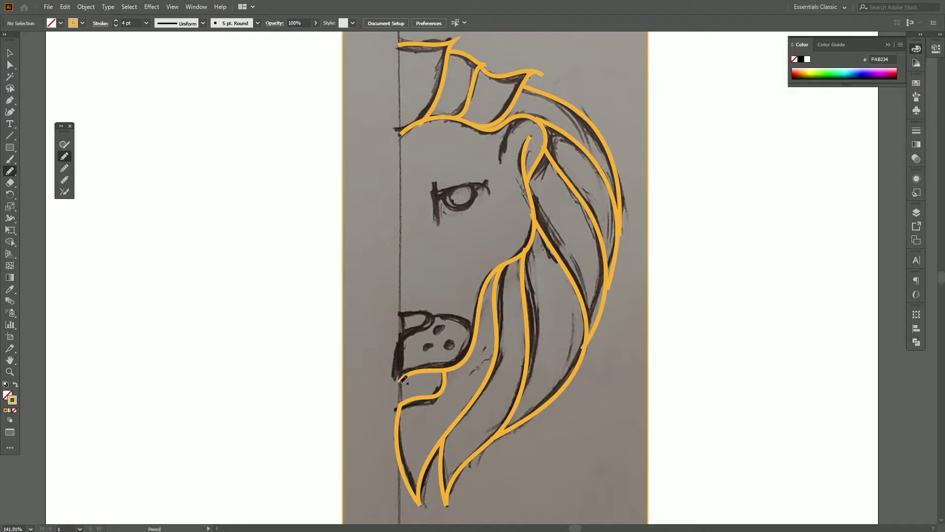
pyautogui.moveTo(400, 313); pyautogui.dragTo(399, 314)
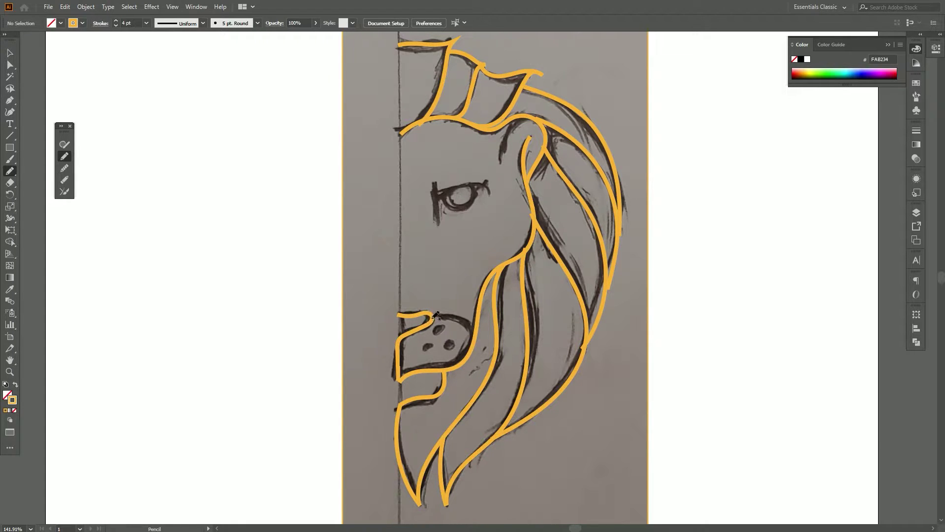
pyautogui.moveTo(465, 259); pyautogui.dragTo(485, 266)
# Trace the eye with its upper lid, its round lower edge and the slanted inner-corner line.
pyautogui.moveTo(453, 187); pyautogui.dragTo(460, 235)
pyautogui.hotkey('ctrl', 'z')
pyautogui.moveTo(484, 192)
pyautogui.mouseDown()
pyautogui.moveTo(508, 202)
pyautogui.moveTo(489, 195)
pyautogui.moveTo(494, 188)
pyautogui.mouseUp()
pyautogui.hotkey('ctrl', 'z')
pyautogui.hotkey('ctrl', 'z')
pyautogui.hotkey('ctrl', 'z')
# Move the lower end anchor of the first tuft's side line onto the forehead line.
pyautogui.moveTo(467, 216)
pyautogui.mouseDown()
pyautogui.moveTo(466, 196)
pyautogui.moveTo(478, 215)
pyautogui.moveTo(546, 138)
pyautogui.moveTo(512, 65)
pyautogui.moveTo(550, 131)
pyautogui.moveTo(552, 285)
pyautogui.moveTo(498, 226)
pyautogui.mouseUp()
pyautogui.press('a')
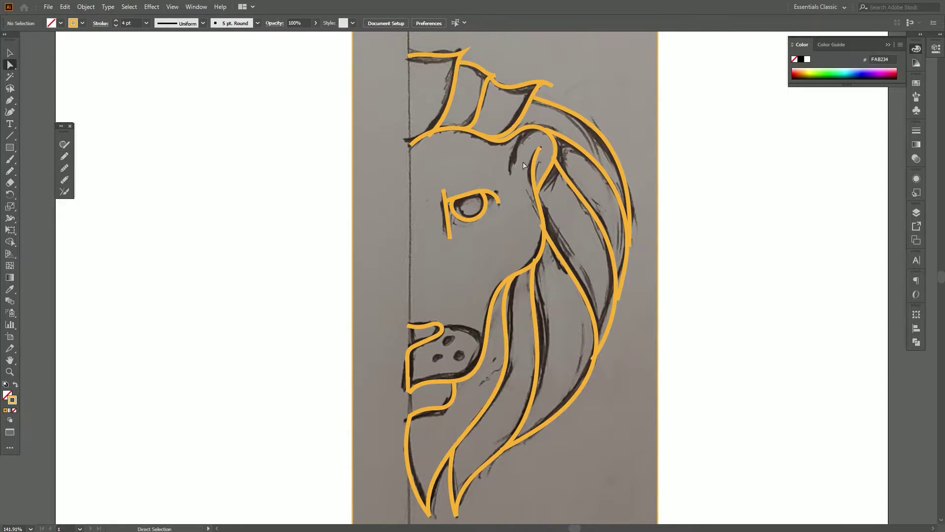
pyautogui.click(435, 143)
pyautogui.press('z')
pyautogui.moveTo(412, 115); pyautogui.dragTo(485, 209)
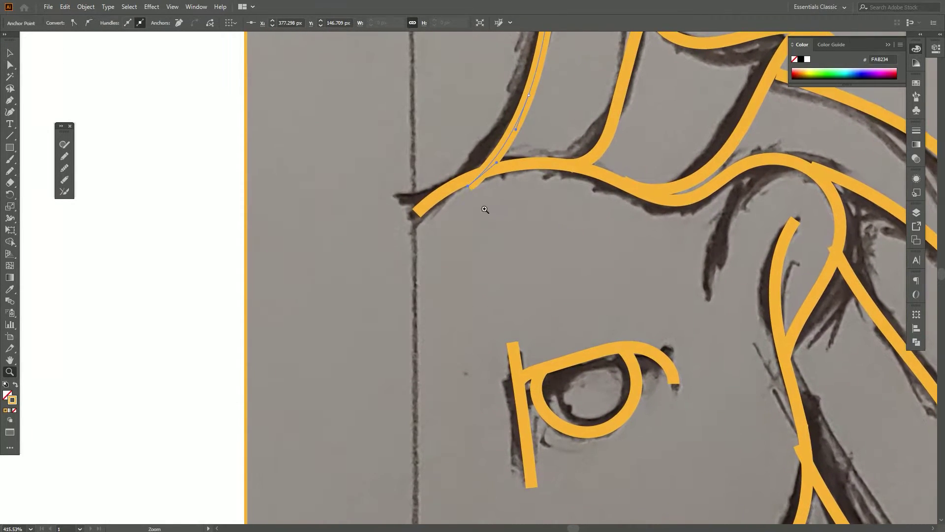
pyautogui.press('a')
pyautogui.click(470, 187)
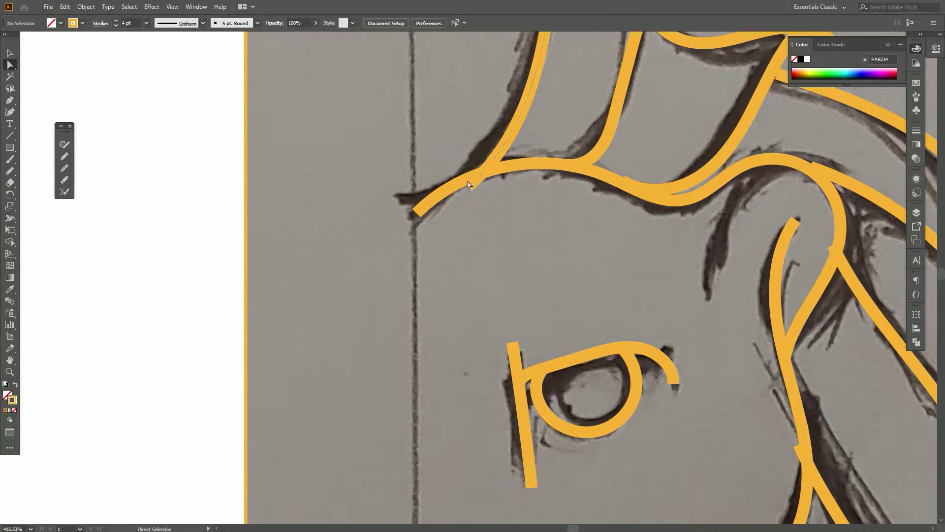
pyautogui.moveTo(470, 184); pyautogui.dragTo(499, 159)
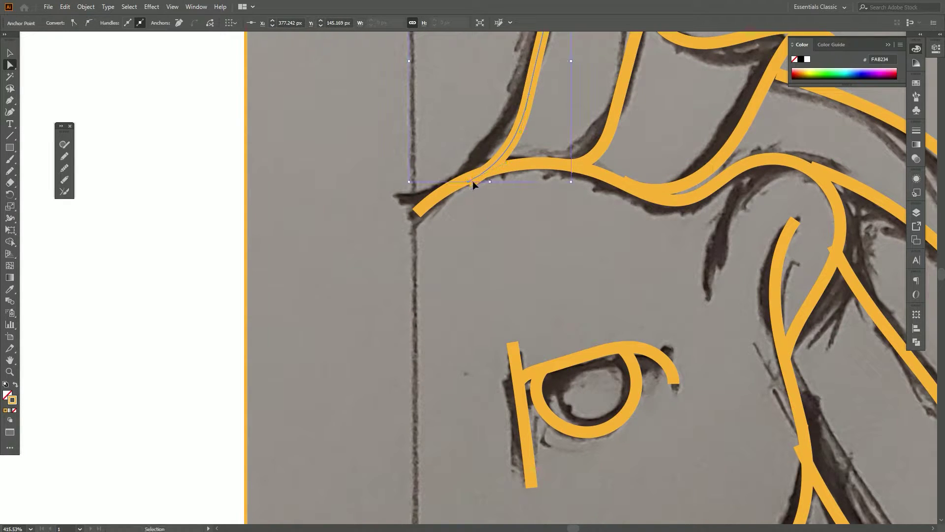
pyautogui.moveTo(467, 180); pyautogui.dragTo(430, 268)
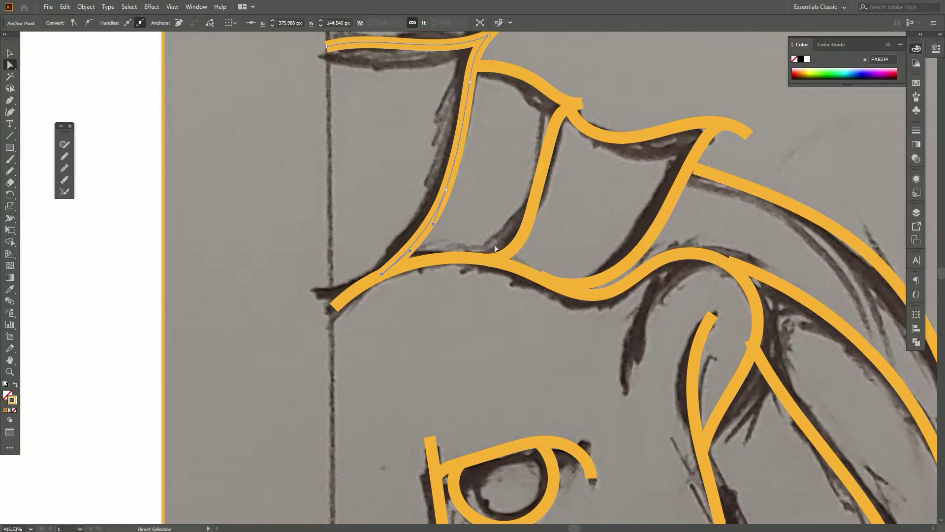
# Move the second tuft's lower end anchor onto the forehead line and adjust the anchor at its tip.
pyautogui.click(522, 246)
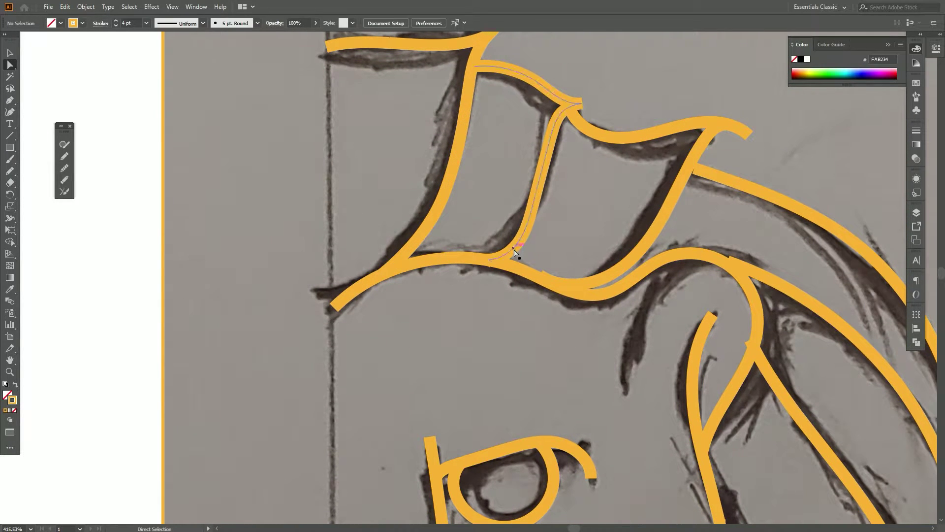
pyautogui.click(489, 261)
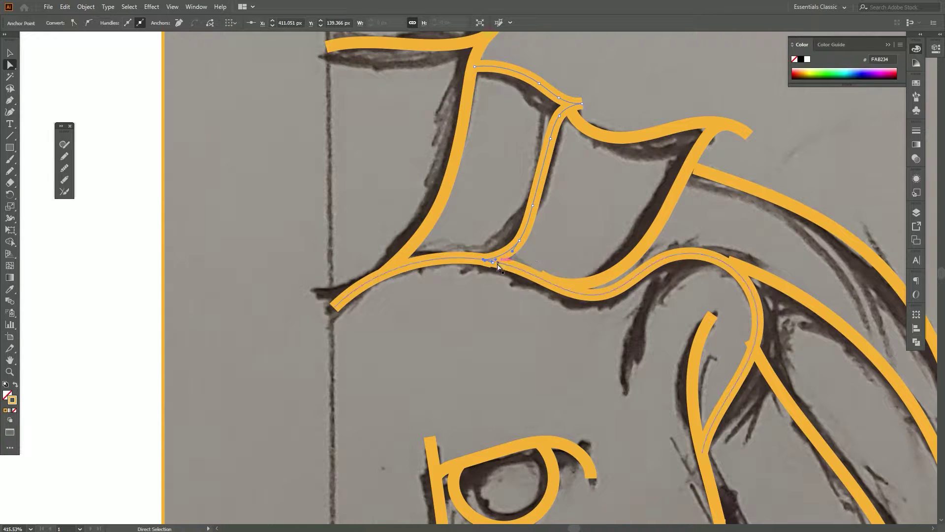
pyautogui.moveTo(494, 266); pyautogui.dragTo(517, 288)
pyautogui.click(557, 160)
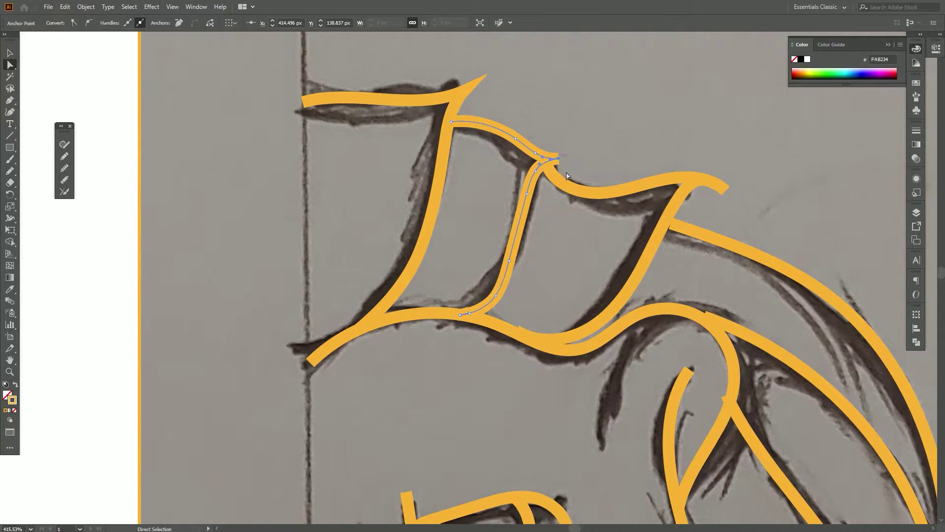
pyautogui.moveTo(552, 161); pyautogui.dragTo(549, 167)
pyautogui.click(536, 163)
# Adjust the starting anchor of the outermost mane line and the lower end of the third tuft's side line.
pyautogui.scroll(2, 561, 162)
pyautogui.click(470, 133)
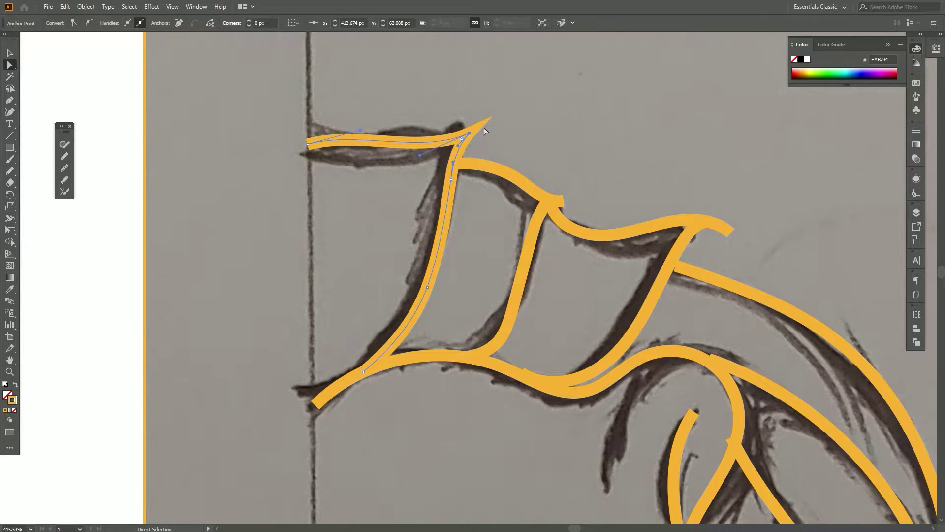
pyautogui.moveTo(615, 216); pyautogui.dragTo(521, 164)
pyautogui.moveTo(583, 216); pyautogui.dragTo(579, 214)
pyautogui.moveTo(571, 222); pyautogui.dragTo(531, 174)
pyautogui.click(434, 231)
pyautogui.moveTo(386, 275); pyautogui.dragTo(385, 280)
# Move the starting anchors of the mane and beard lines onto the ear and face contour.
pyautogui.moveTo(517, 266); pyautogui.dragTo(432, 260)
pyautogui.moveTo(489, 253); pyautogui.dragTo(452, 168)
pyautogui.moveTo(464, 260); pyautogui.dragTo(468, 264)
pyautogui.moveTo(502, 342); pyautogui.dragTo(403, 255)
pyautogui.moveTo(469, 307); pyautogui.dragTo(452, 271)
pyautogui.moveTo(443, 225); pyautogui.dragTo(456, 140)
pyautogui.click(419, 211)
pyautogui.moveTo(347, 284); pyautogui.dragTo(351, 285)
pyautogui.moveTo(385, 344); pyautogui.dragTo(381, 369)
pyautogui.moveTo(387, 339); pyautogui.dragTo(450, 206)
pyautogui.moveTo(389, 255); pyautogui.dragTo(395, 258)
pyautogui.moveTo(385, 301); pyautogui.dragTo(368, 315)
# Align the anchors where the upper mane locks meet along the outer edge.
pyautogui.moveTo(478, 99); pyautogui.dragTo(409, 340)
pyautogui.moveTo(595, 381); pyautogui.dragTo(536, 199)
pyautogui.moveTo(539, 277); pyautogui.dragTo(534, 278)
pyautogui.moveTo(539, 209); pyautogui.dragTo(545, 204)
pyautogui.moveTo(542, 143); pyautogui.dragTo(565, 232)
pyautogui.moveTo(547, 170); pyautogui.dragTo(553, 170)
pyautogui.moveTo(580, 266); pyautogui.dragTo(662, 159)
pyautogui.moveTo(611, 417); pyautogui.dragTo(606, 416)
pyautogui.moveTo(623, 357); pyautogui.dragTo(622, 363)
# Align the anchors where the lower mane locks join the outer edge running down to the beard.
pyautogui.moveTo(625, 508); pyautogui.dragTo(690, 200)
pyautogui.moveTo(603, 279); pyautogui.dragTo(608, 280)
pyautogui.moveTo(645, 226); pyautogui.dragTo(650, 217)
pyautogui.moveTo(611, 349); pyautogui.dragTo(707, 193)
pyautogui.moveTo(436, 390); pyautogui.dragTo(432, 393)
pyautogui.moveTo(503, 355); pyautogui.dragTo(502, 358)
pyautogui.moveTo(432, 394); pyautogui.dragTo(429, 395)
# Adjust the anchors where the two beard locks meet, and try realigning the first lock's lower tip.
pyautogui.moveTo(564, 144); pyautogui.dragTo(612, 274)
pyautogui.moveTo(501, 483); pyautogui.dragTo(585, 186)
pyautogui.click(424, 214)
pyautogui.moveTo(424, 213); pyautogui.dragTo(426, 214)
pyautogui.moveTo(411, 280); pyautogui.dragTo(406, 282)
pyautogui.click(393, 306)
pyautogui.moveTo(354, 415); pyautogui.dragTo(351, 412)
pyautogui.hotkey('ctrl', 'z')
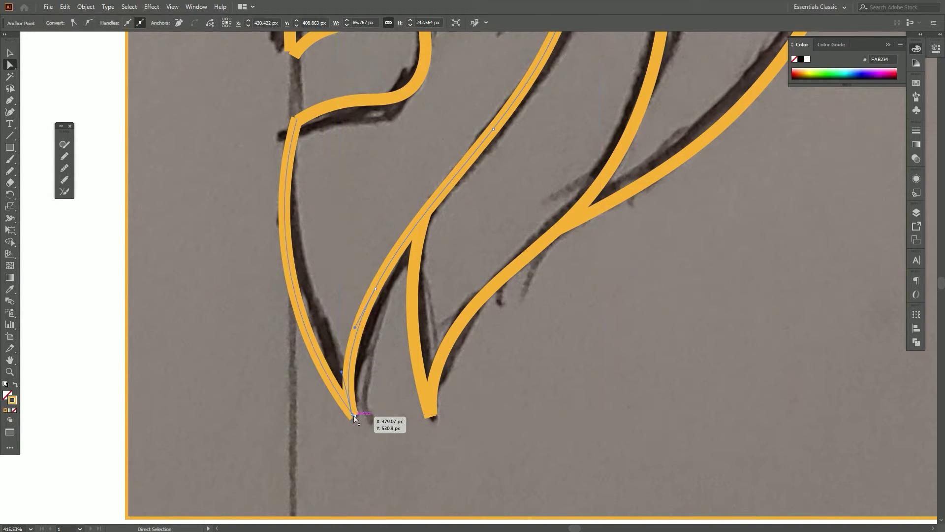
# Adjust the anchors of the chin line where it meets the beard and along its curve.
pyautogui.scroll(5, 355, 394)
pyautogui.click(300, 325)
pyautogui.moveTo(301, 326); pyautogui.dragTo(300, 325)
pyautogui.moveTo(424, 271); pyautogui.dragTo(444, 306)
pyautogui.moveTo(380, 341); pyautogui.dragTo(427, 335)
pyautogui.moveTo(446, 301); pyautogui.dragTo(449, 302)
pyautogui.moveTo(427, 335); pyautogui.dragTo(425, 339)
pyautogui.moveTo(427, 303); pyautogui.dragTo(389, 505)
# Inspect the traced nose, eye and complete half-face outline.
pyautogui.click(365, 313)
pyautogui.moveTo(456, 310); pyautogui.dragTo(397, 305)
pyautogui.moveTo(444, 269); pyautogui.dragTo(438, 437)
pyautogui.moveTo(448, 332); pyautogui.dragTo(420, 330)
pyautogui.moveTo(463, 364); pyautogui.dragTo(454, 276)
pyautogui.moveTo(461, 276); pyautogui.dragTo(443, 275)
pyautogui.moveTo(476, 302); pyautogui.dragTo(467, 259)
pyautogui.moveTo(463, 250)
pyautogui.mouseDown()
pyautogui.moveTo(449, 251)
pyautogui.moveTo(465, 263)
pyautogui.mouseUp()
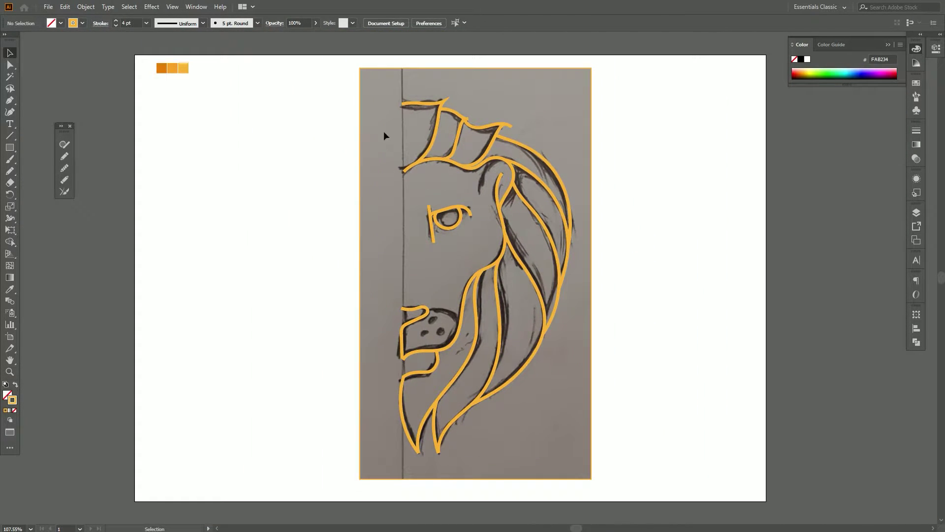
# Select all the traced lion lines and group them.
pyautogui.hotkey('ctrl', 'a')
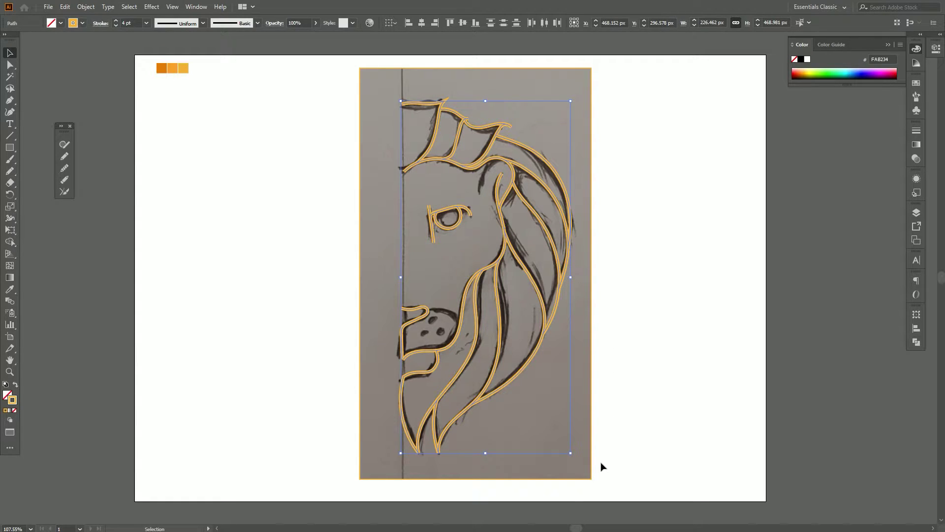
pyautogui.rightClick(526, 275)
pyautogui.click(578, 336)
pyautogui.click(579, 319)
# Reflect a copy of the lion group across the vertical axis and move it to the left of the original half.
pyautogui.rightClick(535, 286)
pyautogui.moveTo(591, 393)
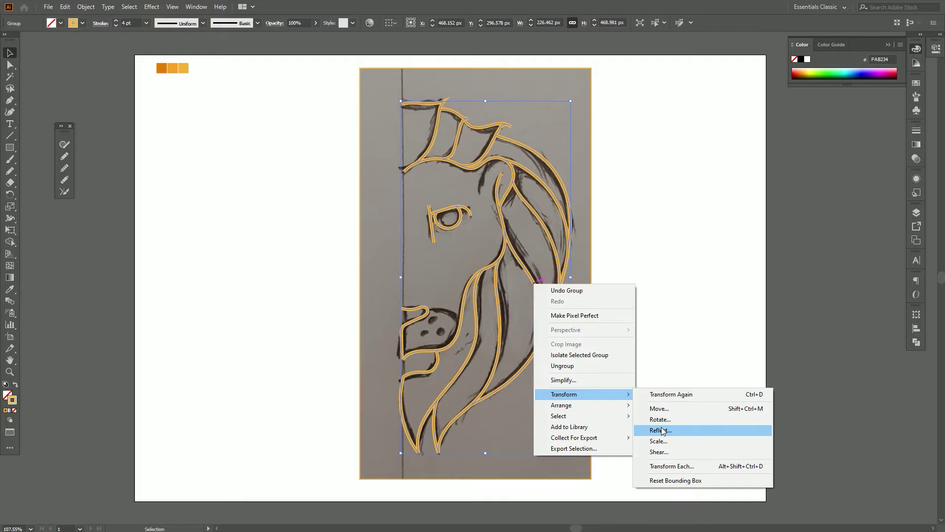
pyautogui.click(696, 429)
pyautogui.click(611, 324)
pyautogui.click(629, 345)
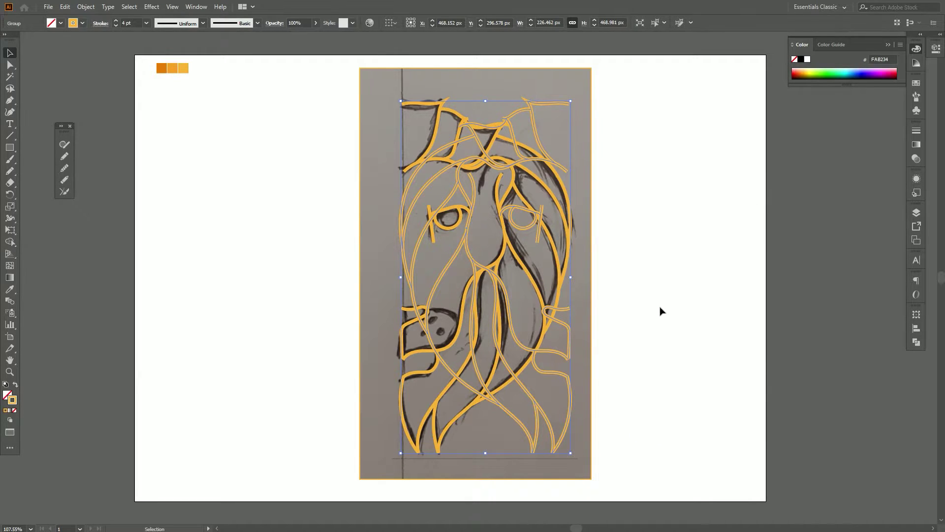
pyautogui.moveTo(513, 368); pyautogui.dragTo(382, 368)
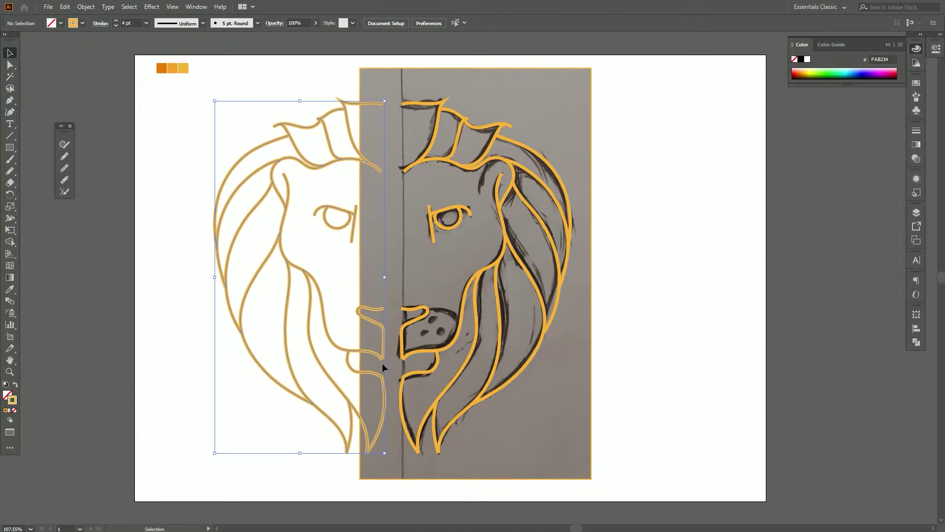
# Nudge the mirrored half of the lion right until its centre edge meets the original half.
pyautogui.press('Right')
pyautogui.press('Right')
pyautogui.press('Right')
pyautogui.press('Right')
pyautogui.press('Right')
pyautogui.press('Right')
pyautogui.press('Right')
pyautogui.press('Right')
pyautogui.press('Right')
pyautogui.press('Right')
pyautogui.press('Right')
pyautogui.press('Right')
pyautogui.press('Right')
pyautogui.press('Right')
pyautogui.press('Right')
pyautogui.press('Right')
pyautogui.press('Right')
pyautogui.press('Right')
pyautogui.press('Right')
pyautogui.press('Right')
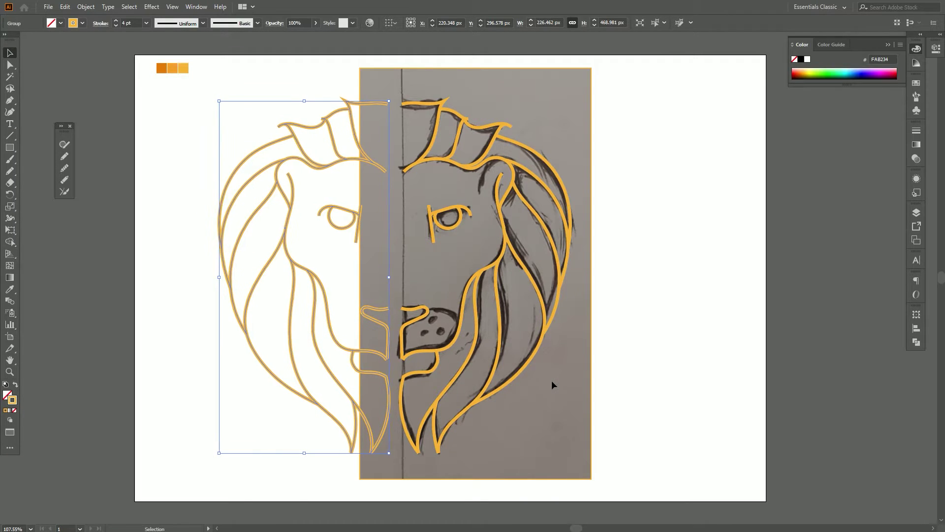
pyautogui.press('Right')
pyautogui.press('Right')
pyautogui.press('Right')
pyautogui.press('Right')
pyautogui.press('Right')
pyautogui.press('Right')
pyautogui.press('Right')
pyautogui.press('Right')
pyautogui.press('Right')
pyautogui.press('Right')
pyautogui.press('Right')
pyautogui.press('Right')
pyautogui.press('Right')
pyautogui.press('Right')
pyautogui.press('Right')
pyautogui.press('Right')
pyautogui.press('Right')
pyautogui.press('Right')
pyautogui.press('Right')
pyautogui.press('Right')
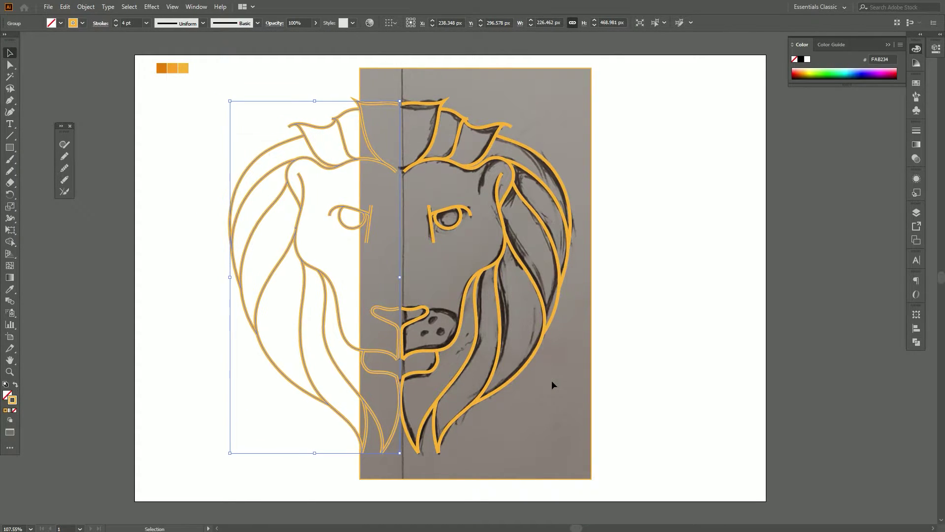
pyautogui.press('Right')
pyautogui.press('Right')
pyautogui.press('Right')
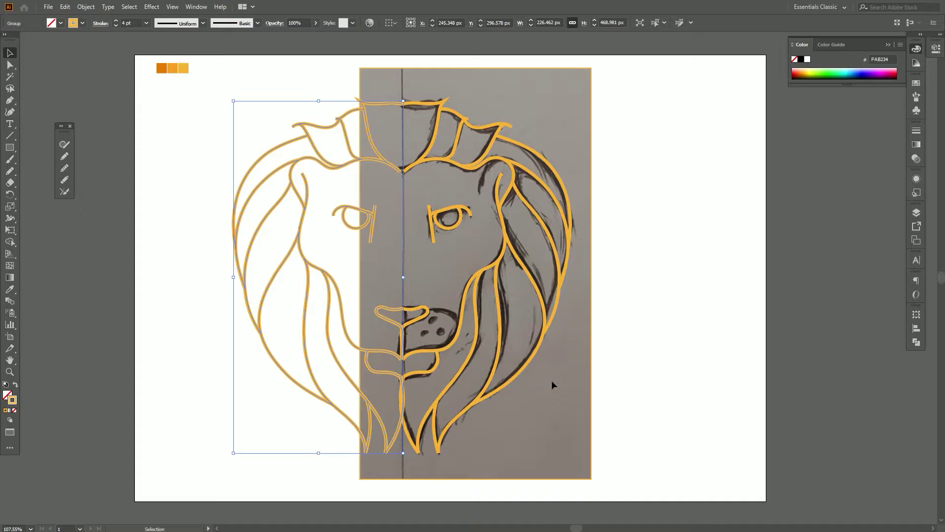
pyautogui.click(645, 382)
# Delete the reference sketch photo and ungroup the two lion halves.
pyautogui.click(575, 126)
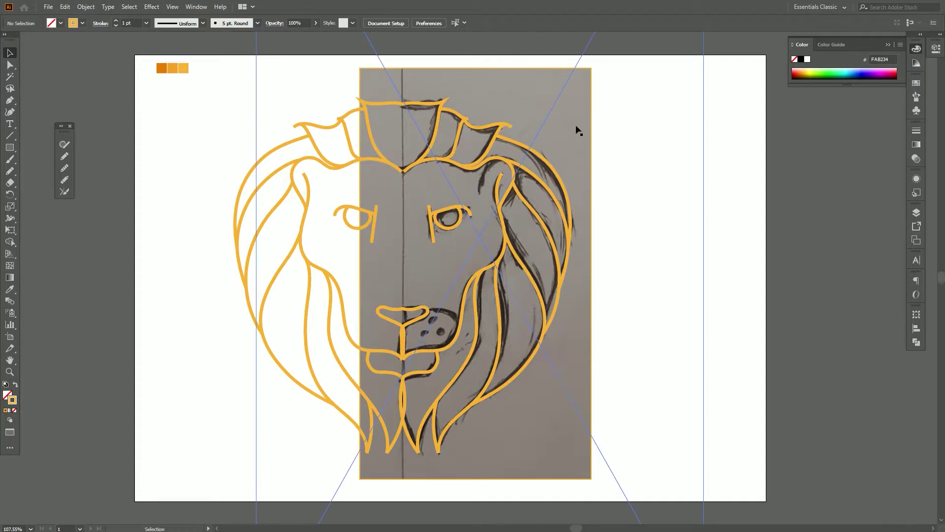
pyautogui.press('Delete')
pyautogui.moveTo(596, 219); pyautogui.dragTo(686, 219)
pyautogui.moveTo(677, 490); pyautogui.dragTo(351, 63)
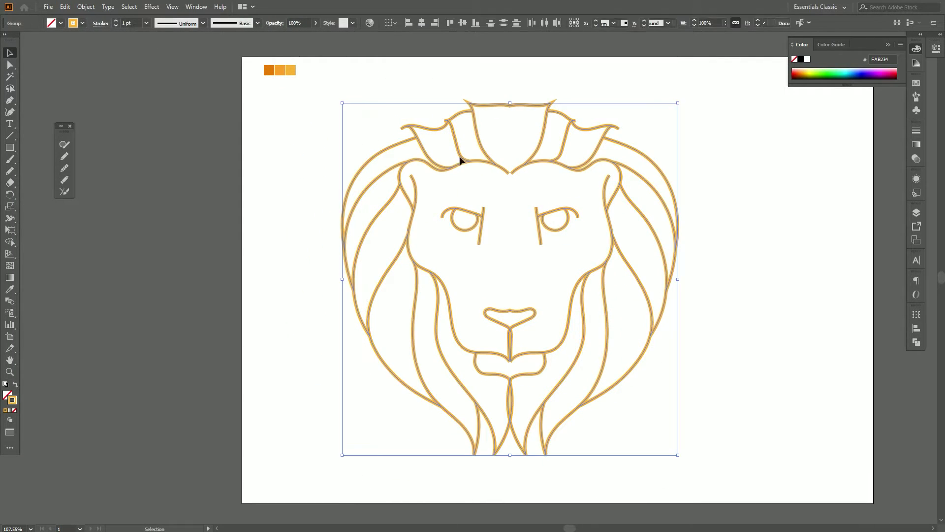
pyautogui.moveTo(549, 164); pyautogui.dragTo(628, 158)
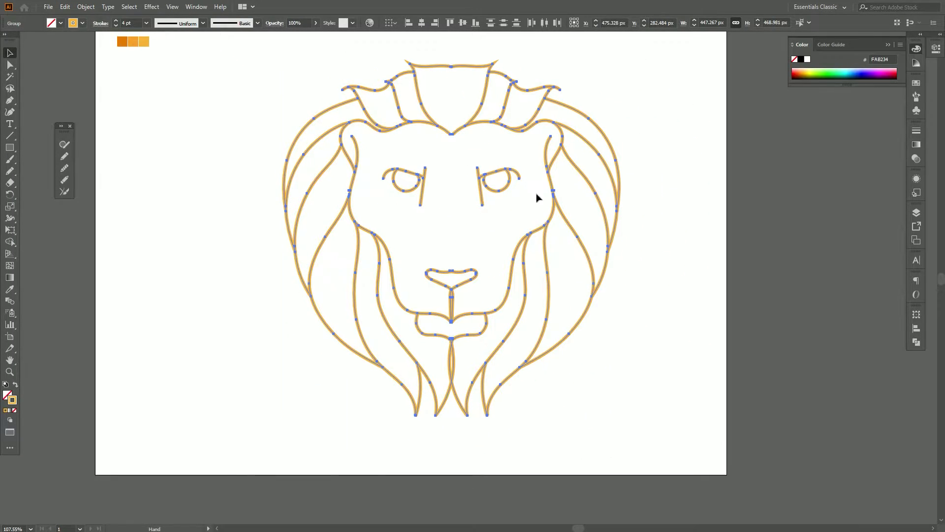
pyautogui.click(547, 242)
pyautogui.click(535, 233)
pyautogui.rightClick(536, 232)
pyautogui.click(566, 310)
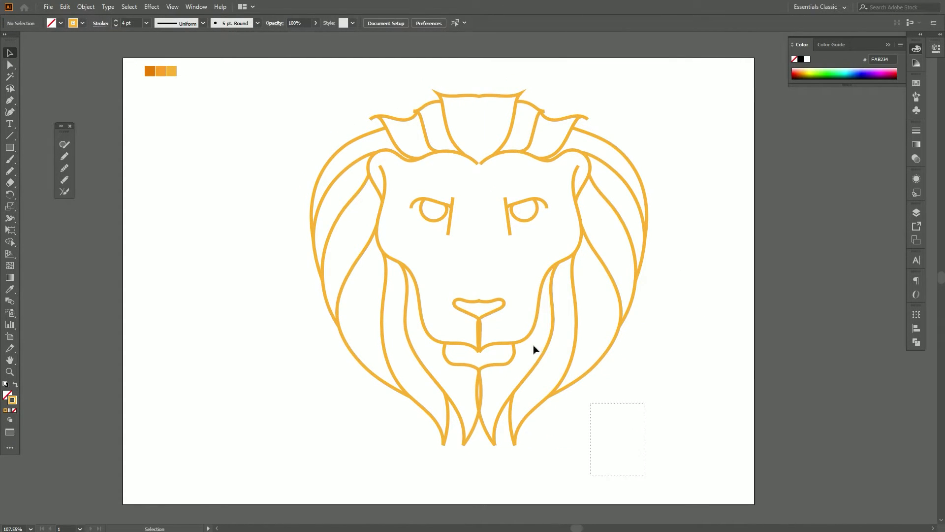
# Move the end anchor of the left forehead line to meet the right forehead line at the centre.
pyautogui.moveTo(534, 349); pyautogui.dragTo(294, 84)
pyautogui.moveTo(512, 211); pyautogui.dragTo(470, 220)
pyautogui.press('z')
pyautogui.moveTo(379, 181); pyautogui.dragTo(502, 258)
pyautogui.moveTo(473, 197); pyautogui.dragTo(420, 337)
pyautogui.moveTo(420, 337); pyautogui.dragTo(464, 317)
pyautogui.moveTo(488, 315); pyautogui.dragTo(465, 277)
pyautogui.click(598, 282)
pyautogui.moveTo(597, 282); pyautogui.dragTo(574, 329)
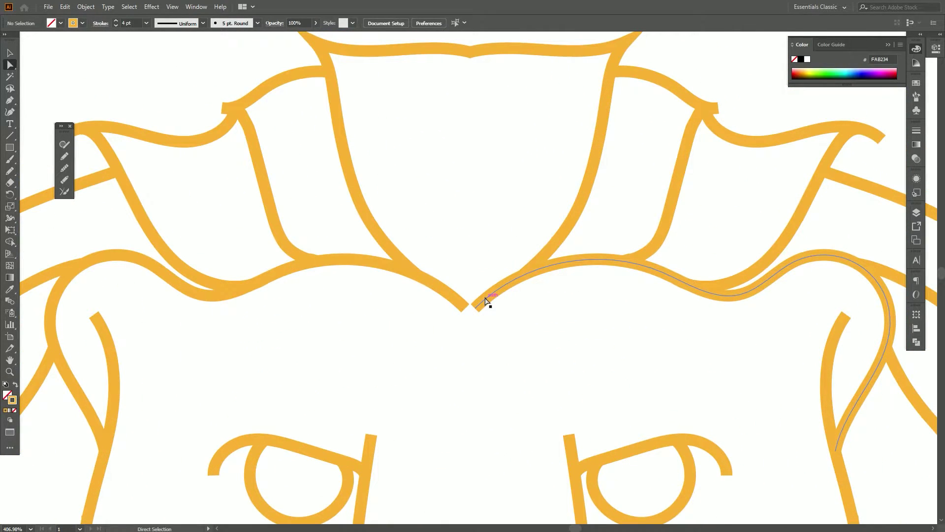
pyautogui.moveTo(467, 310); pyautogui.dragTo(470, 313)
pyautogui.click(485, 328)
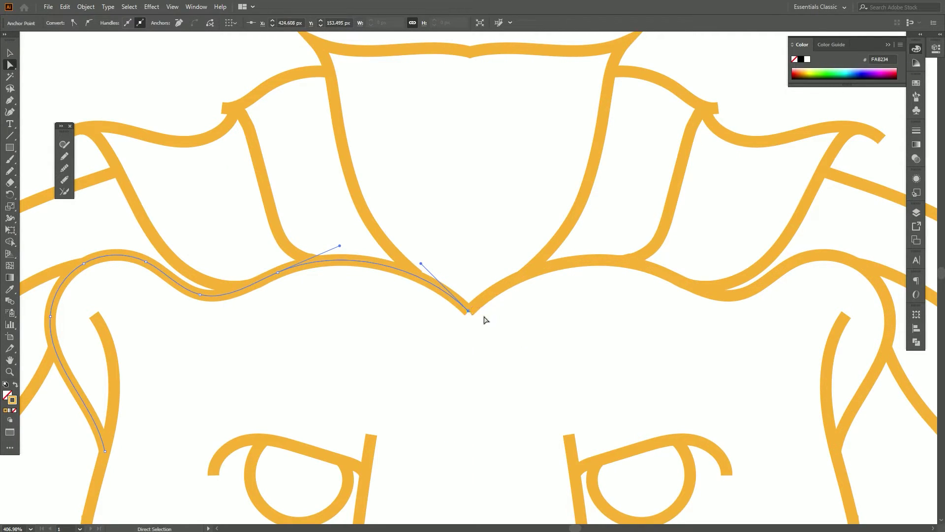
# Examine the eyes, nose and chin along the centre seam and check the anchors of the left nose outline.
pyautogui.scroll(-10, 463, 212)
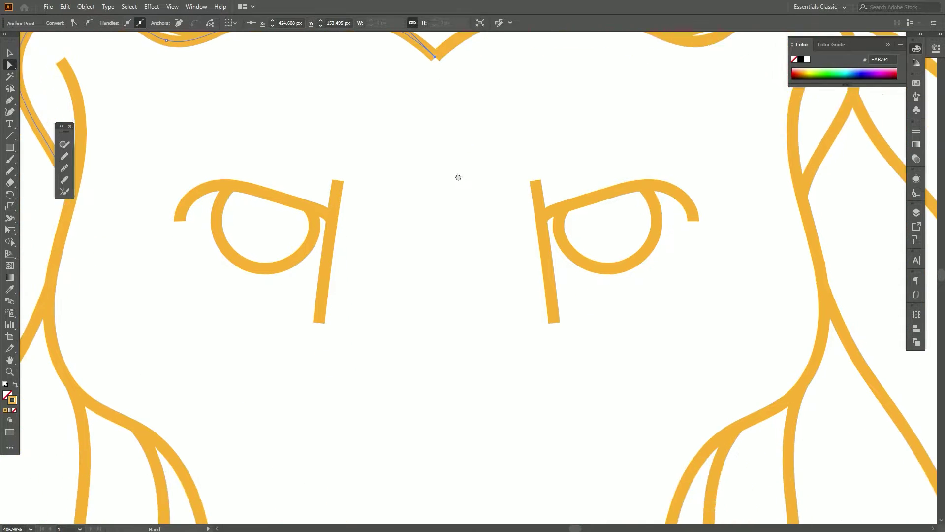
pyautogui.moveTo(461, 254); pyautogui.dragTo(443, 245)
pyautogui.moveTo(472, 282); pyautogui.dragTo(472, 220)
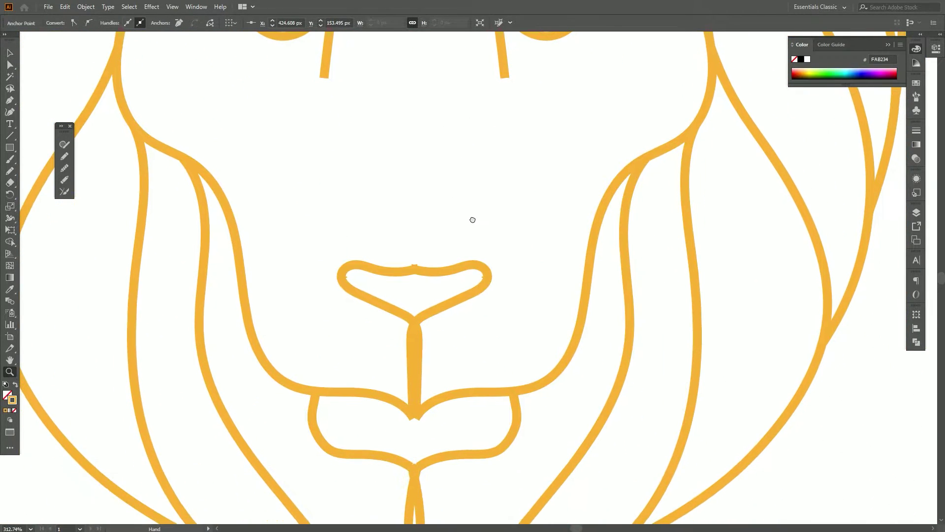
pyautogui.press('a')
pyautogui.moveTo(412, 271); pyautogui.dragTo(453, 149)
pyautogui.click(420, 251)
pyautogui.click(451, 253)
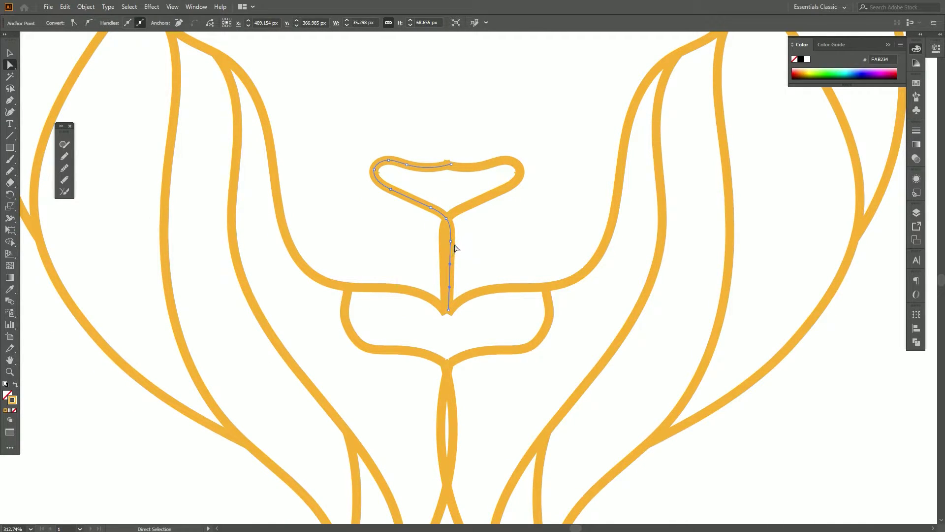
pyautogui.click(433, 197)
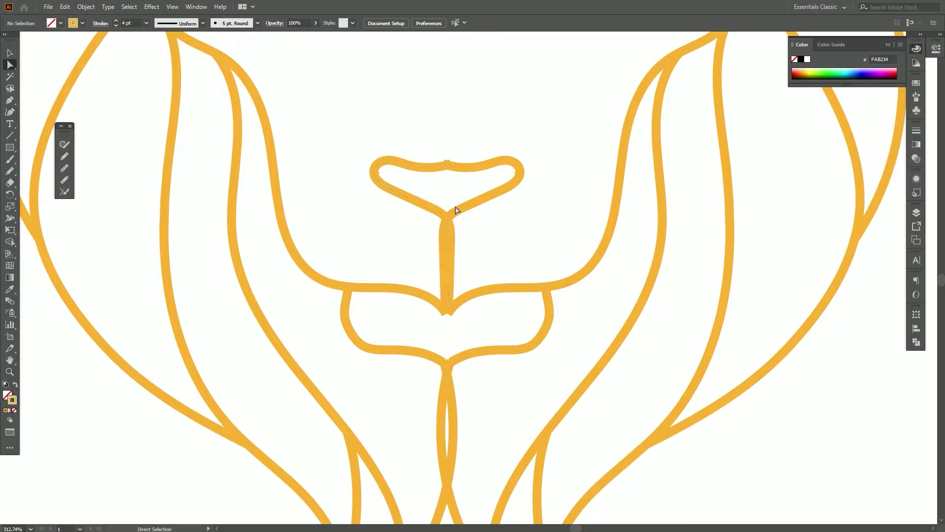
# Nudge the left and right nose outlines slightly outward from the centre.
pyautogui.click(459, 211)
pyautogui.press('v')
pyautogui.click(471, 215)
pyautogui.moveTo(467, 206); pyautogui.dragTo(437, 214)
pyautogui.click(472, 224)
pyautogui.hotkey('ctrl', 'z')
pyautogui.click(445, 212)
pyautogui.click(439, 211)
pyautogui.rightClick(438, 212)
pyautogui.click(472, 291)
pyautogui.click(423, 254)
pyautogui.click(443, 214)
pyautogui.press('Left')
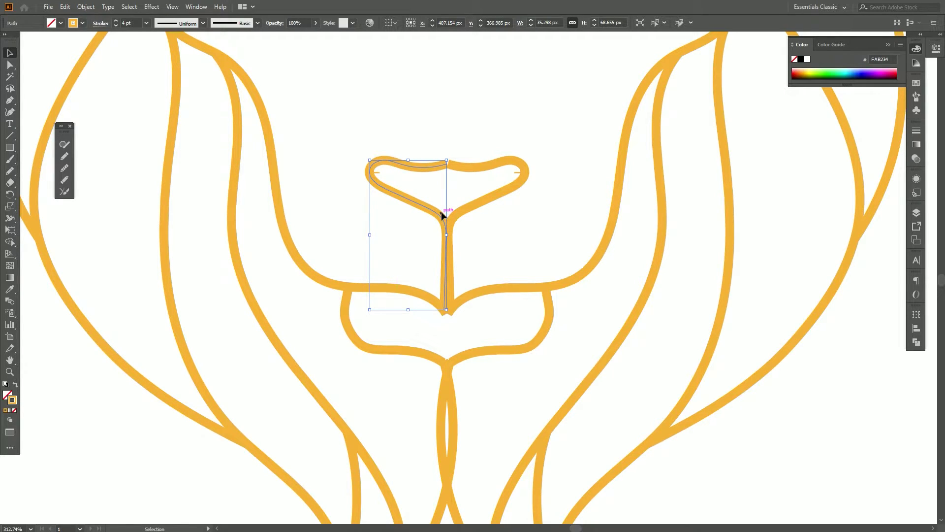
# Delete the two stray short marks at the outer corners of the nose.
pyautogui.click(468, 99)
pyautogui.click(519, 172)
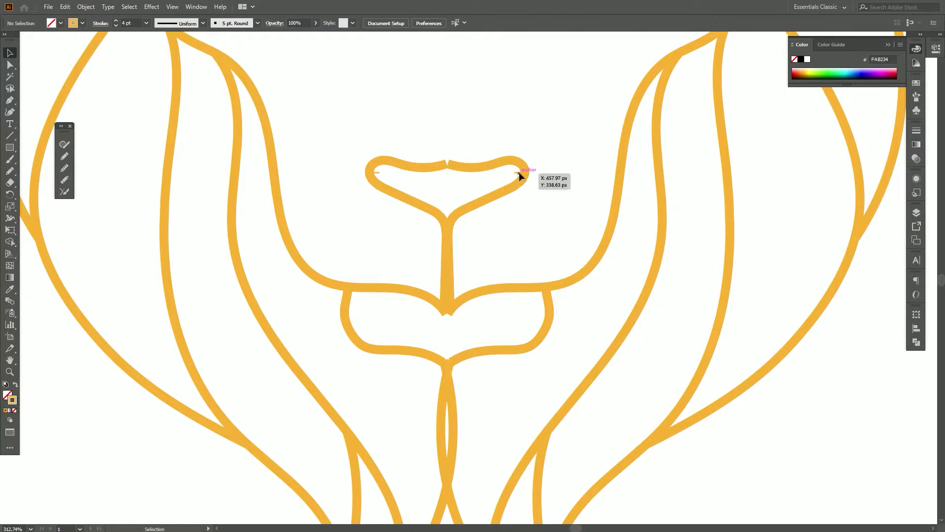
pyautogui.press('Delete')
pyautogui.click(377, 173)
pyautogui.press('Delete')
# Try to move the upper end anchor of the left nose outline toward the right half.
pyautogui.click(442, 165)
pyautogui.press('a')
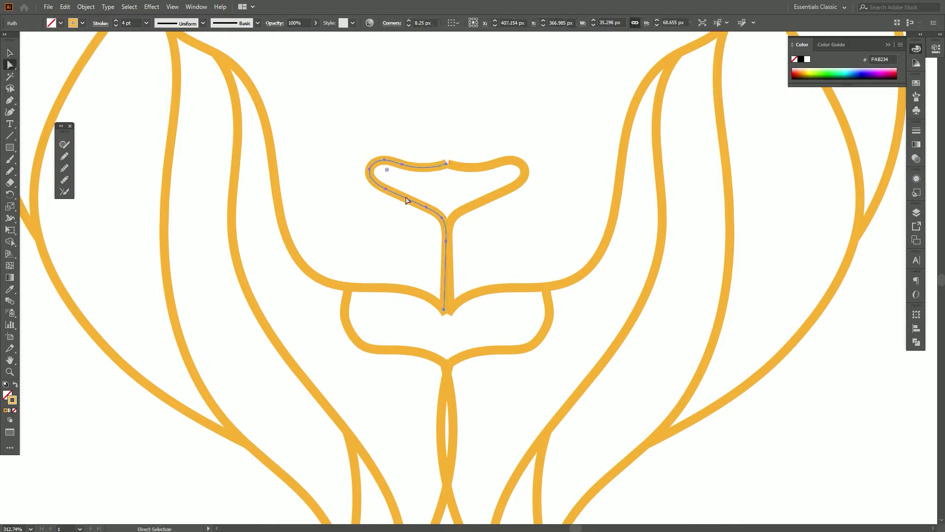
pyautogui.click(447, 164)
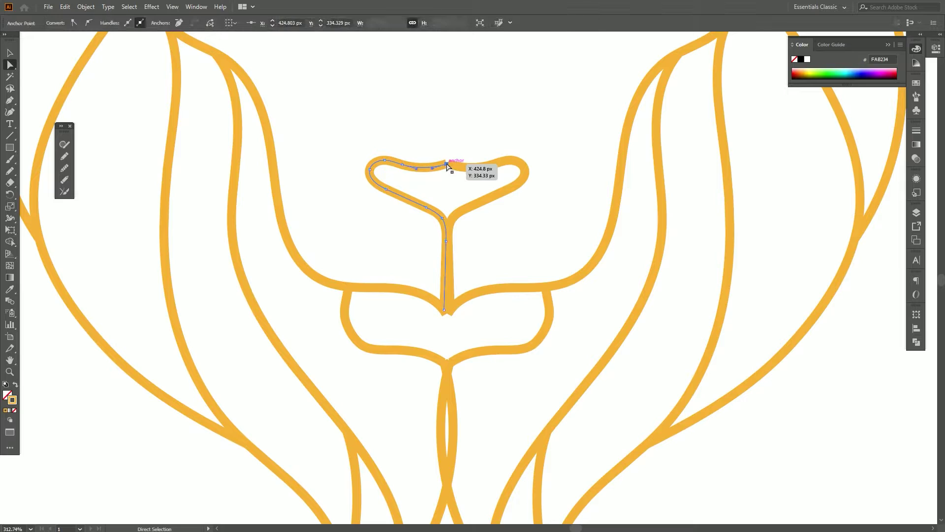
pyautogui.moveTo(448, 165); pyautogui.dragTo(452, 165)
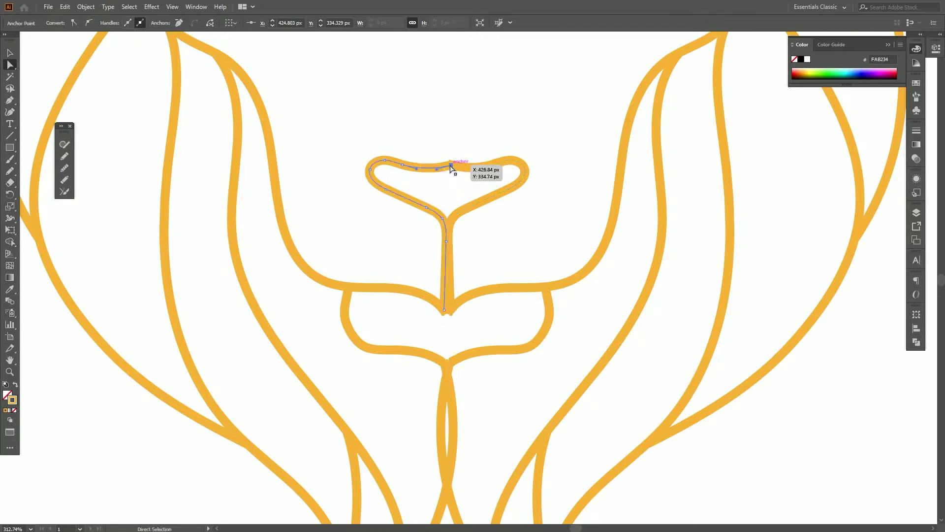
pyautogui.hotkey('ctrl', 'z')
# Bridge the small gap at the nose's upper centre with the Pencil tool, connecting the two halves.
pyautogui.hotkey('ctrl', '+')
pyautogui.hotkey('ctrl', '+')
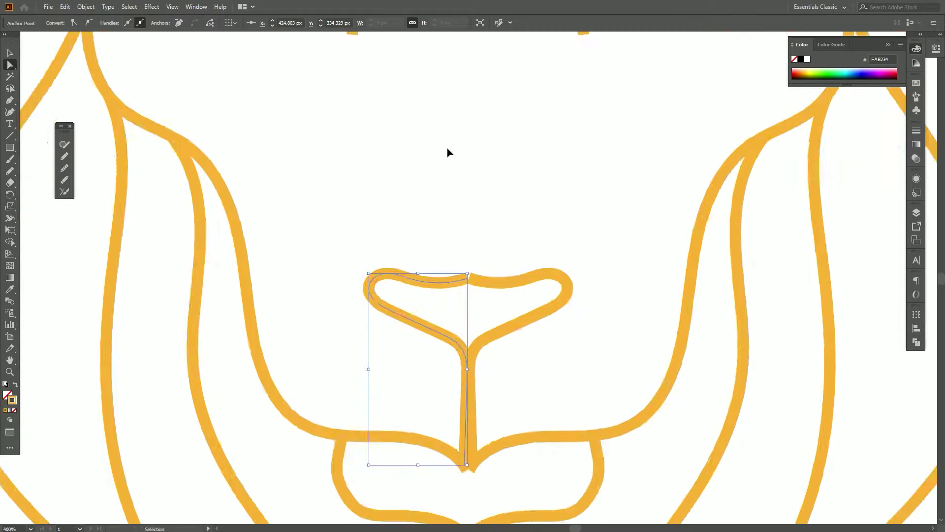
pyautogui.press('n')
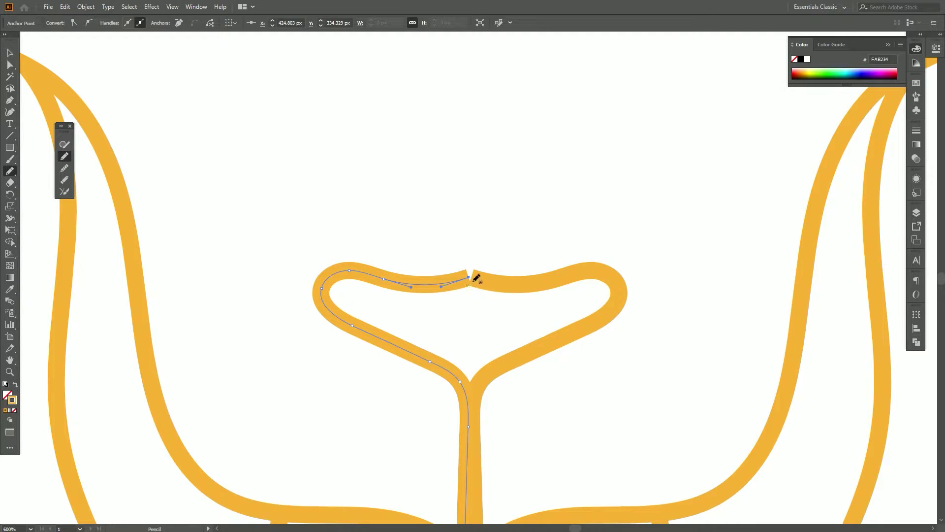
pyautogui.moveTo(480, 274)
pyautogui.mouseDown()
pyautogui.moveTo(470, 288)
pyautogui.moveTo(483, 280)
pyautogui.moveTo(441, 286)
pyautogui.mouseUp()
pyautogui.hotkey('ctrl', 'z')
# Reshape the two crossing lines below the chin with their curve handles so they run together along the centre.
pyautogui.press('space')
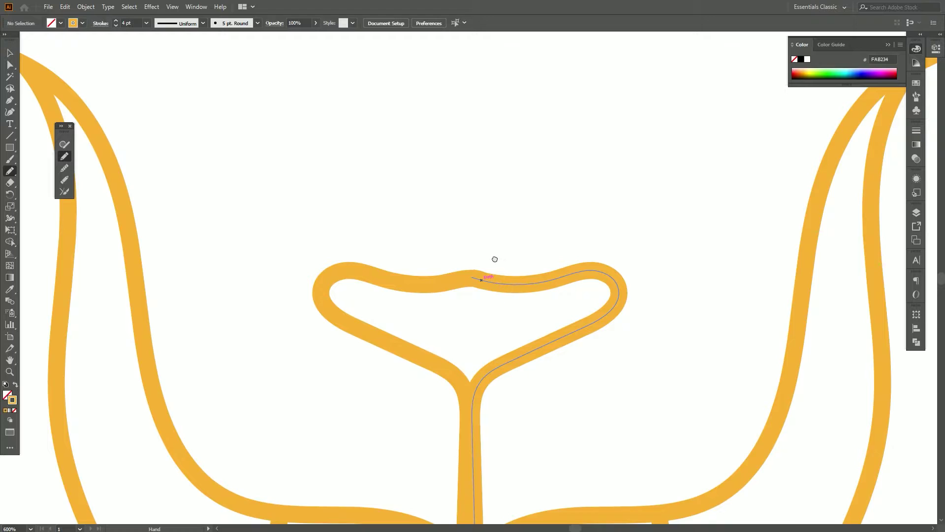
pyautogui.moveTo(486, 408); pyautogui.dragTo(491, 222)
pyautogui.moveTo(504, 290); pyautogui.dragTo(484, 173)
pyautogui.scroll(-5, 484, 172)
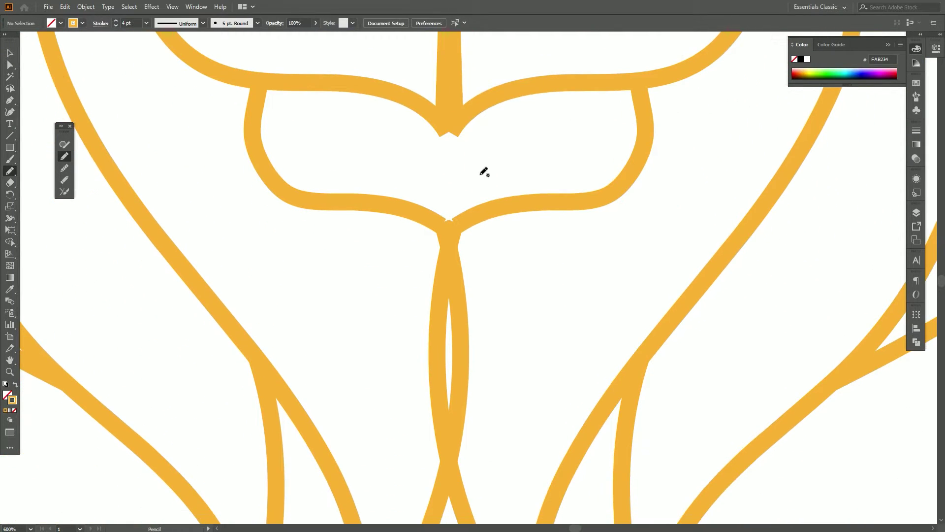
pyautogui.hotkey('ctrl', '-')
pyautogui.hotkey('ctrl', '-')
pyautogui.press('a')
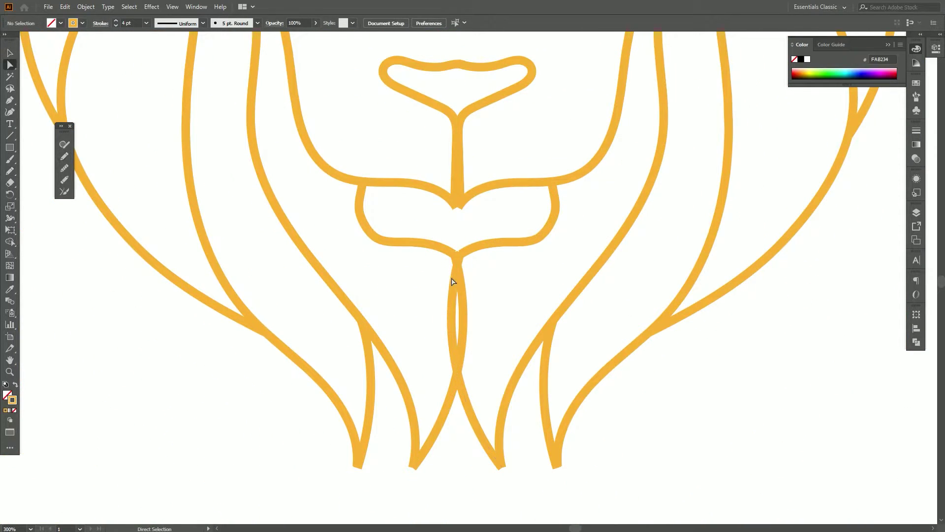
pyautogui.click(465, 293)
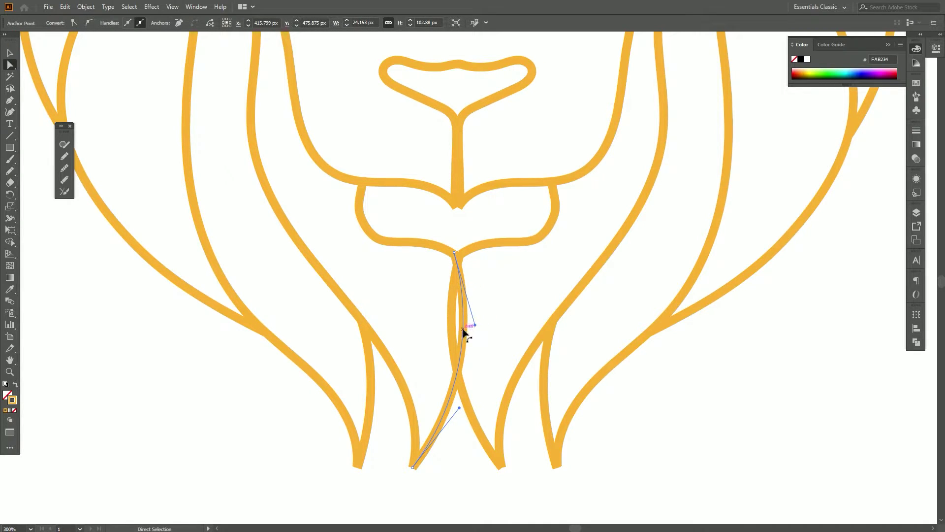
pyautogui.moveTo(475, 324); pyautogui.dragTo(454, 329)
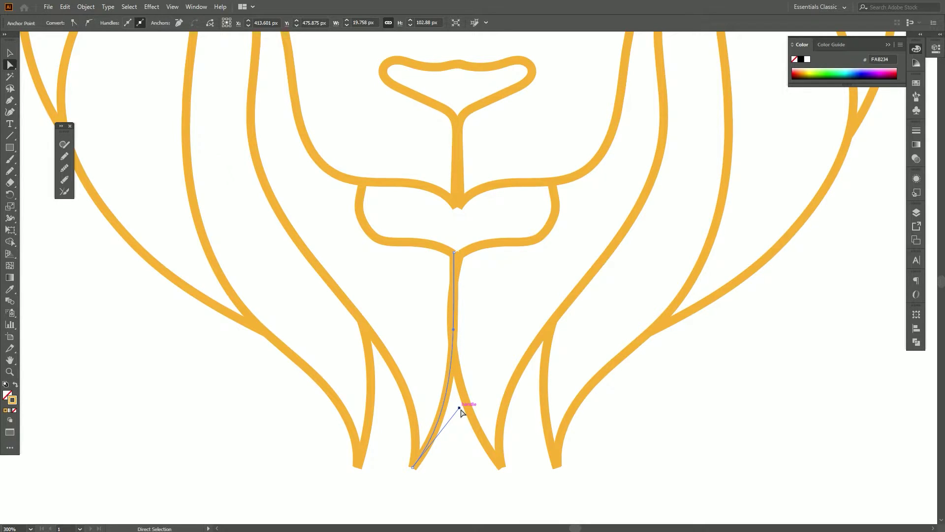
pyautogui.click(461, 387)
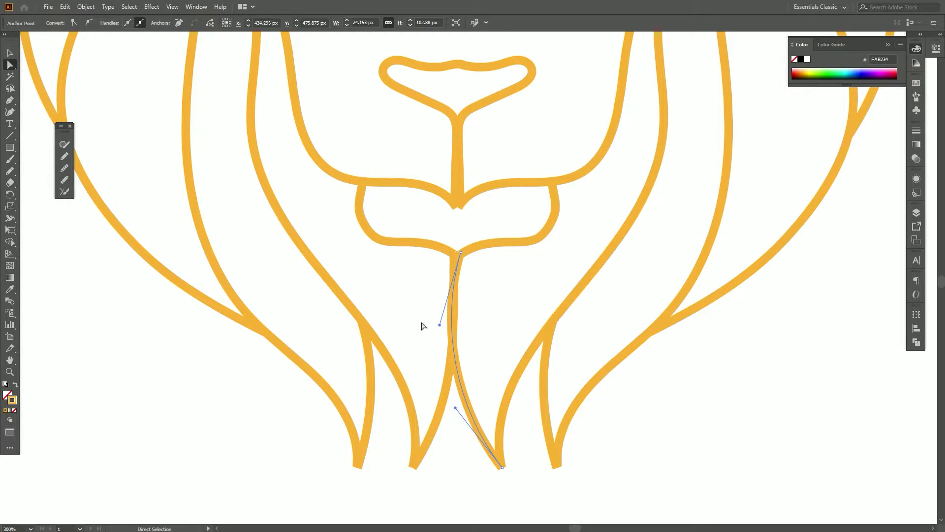
pyautogui.moveTo(440, 326); pyautogui.dragTo(449, 333)
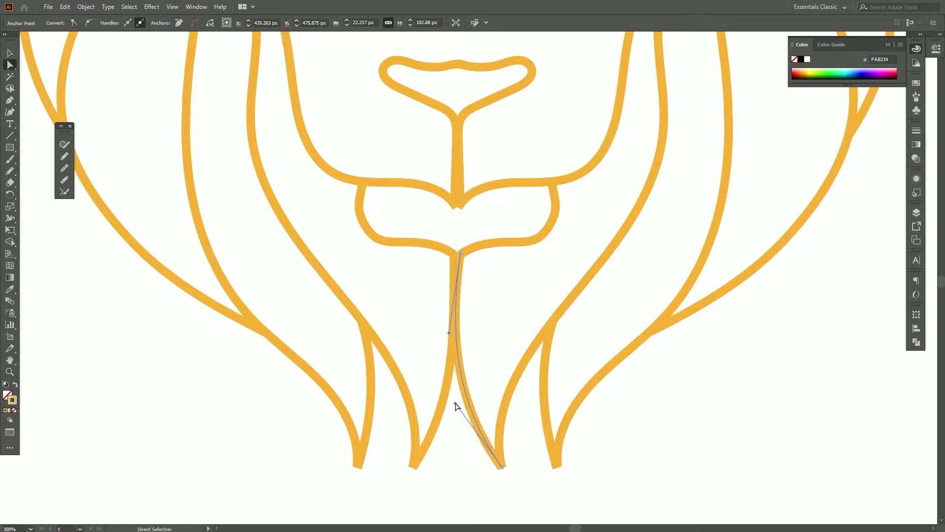
pyautogui.click(535, 294)
# Select all the lion lines and set their stroke weight to 8 pt.
pyautogui.scroll(3, 498, 374)
pyautogui.press('z')
pyautogui.moveTo(497, 377); pyautogui.dragTo(344, 315)
pyautogui.moveTo(622, 327); pyautogui.dragTo(608, 292)
pyautogui.press('v')
pyautogui.moveTo(668, 439); pyautogui.dragTo(316, 98)
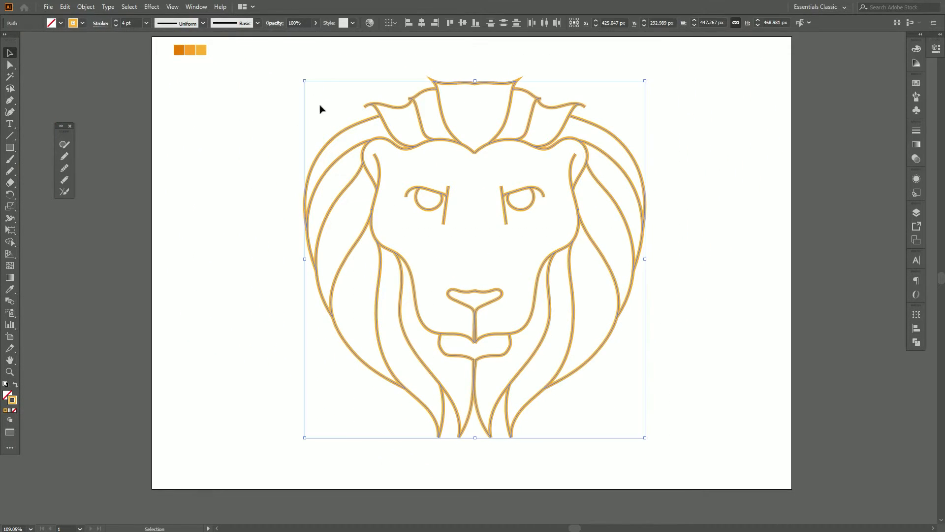
pyautogui.moveTo(270, 68); pyautogui.dragTo(645, 456)
pyautogui.click(116, 20)
pyautogui.click(116, 20)
pyautogui.click(116, 20)
pyautogui.click(116, 20)
pyautogui.click(245, 232)
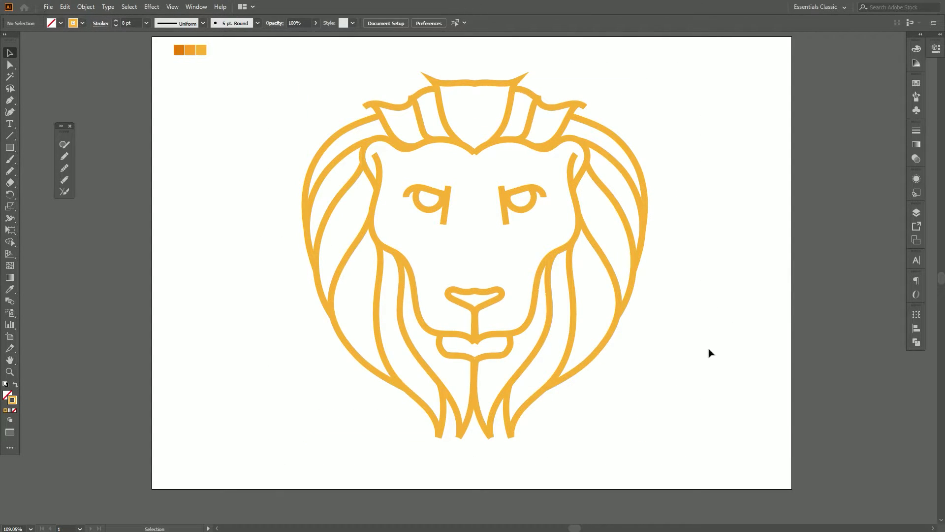
# Give the lines of the inner left beard strand round stroke caps.
pyautogui.moveTo(655, 464); pyautogui.dragTo(315, 59)
pyautogui.click(591, 415)
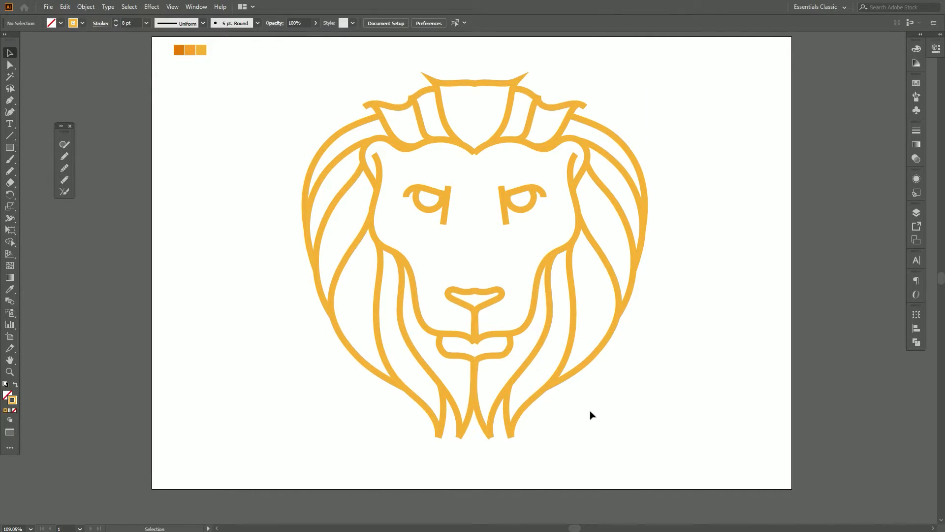
pyautogui.click(460, 437)
pyautogui.moveTo(474, 450); pyautogui.dragTo(454, 434)
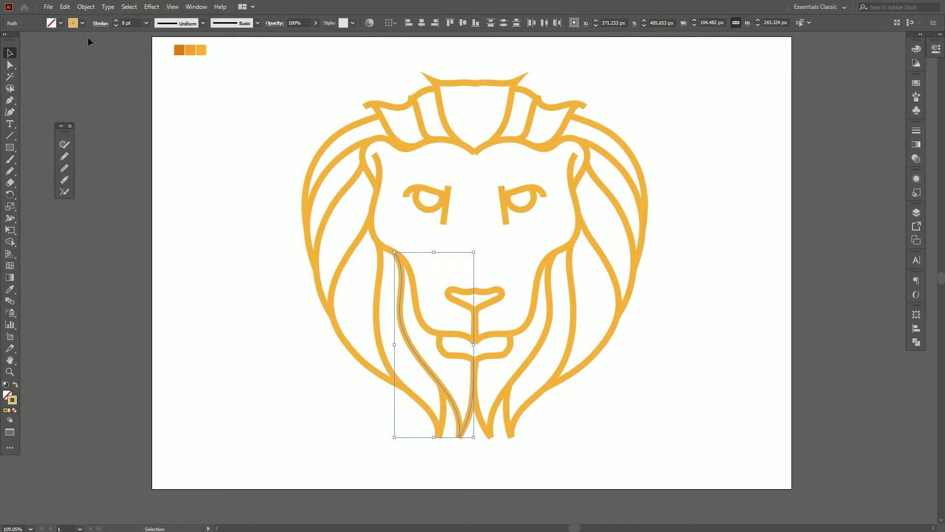
pyautogui.click(96, 25)
pyautogui.click(49, 48)
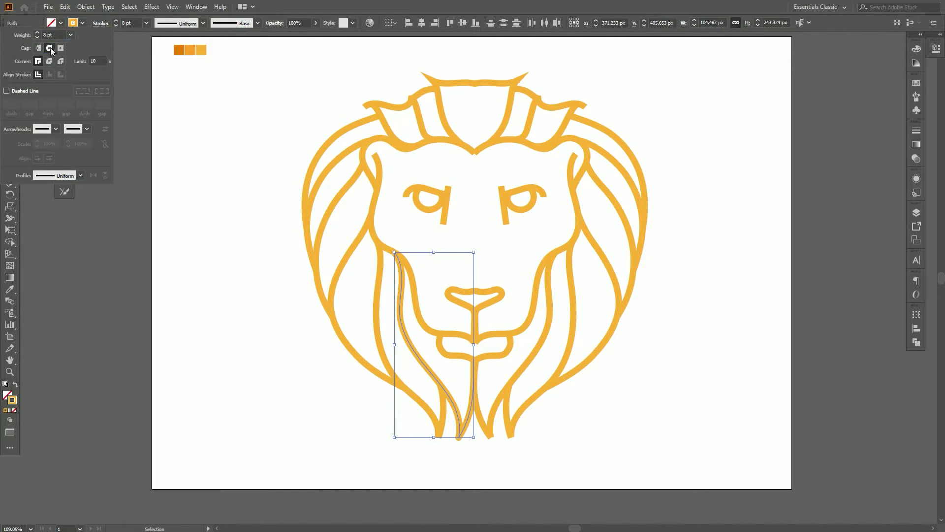
pyautogui.click(200, 299)
# Give the inner right beard strand and the outer left beard strand round stroke caps.
pyautogui.click(482, 472)
pyautogui.click(474, 437)
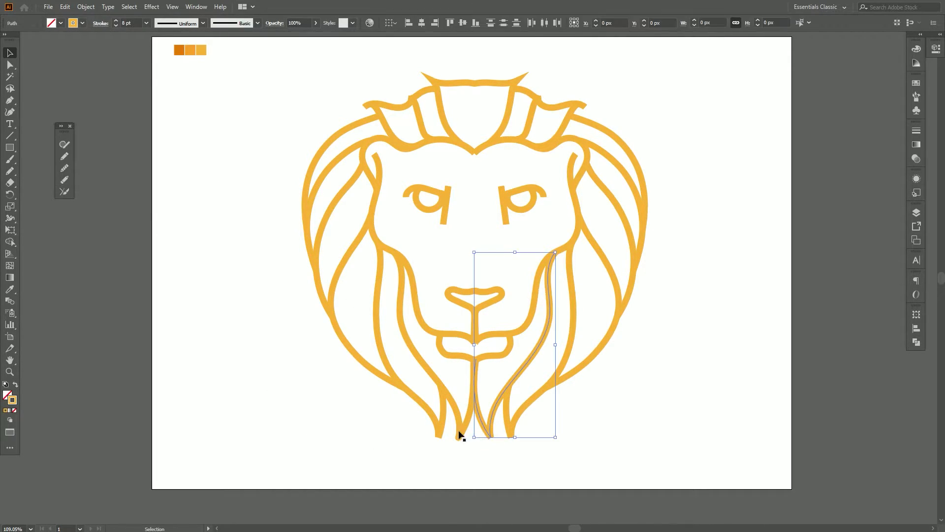
pyautogui.click(99, 23)
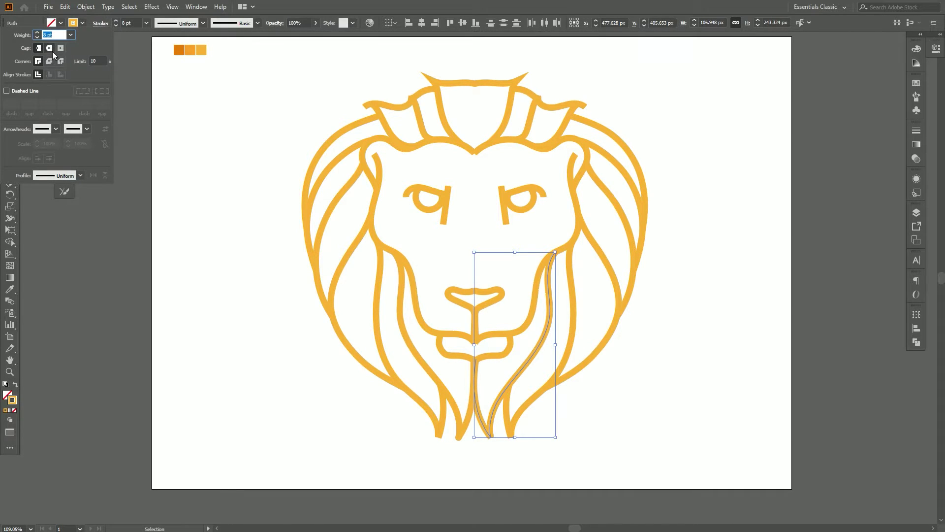
pyautogui.click(412, 462)
pyautogui.click(436, 433)
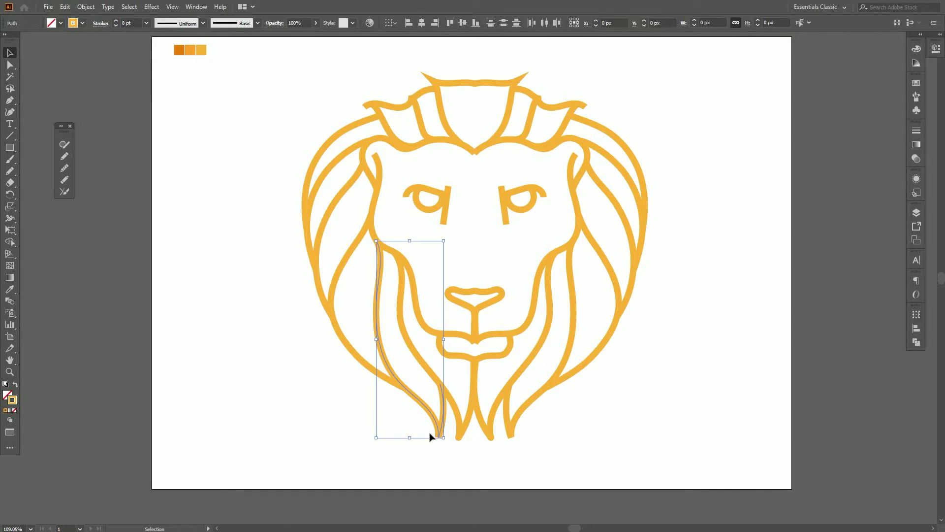
pyautogui.click(94, 23)
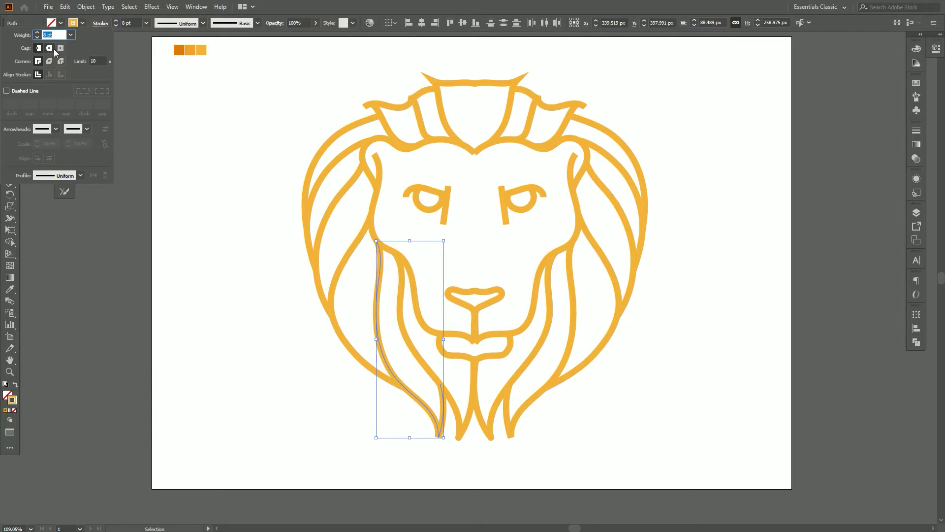
# Give the outer right beard strand round stroke caps.
pyautogui.click(517, 450)
pyautogui.click(509, 434)
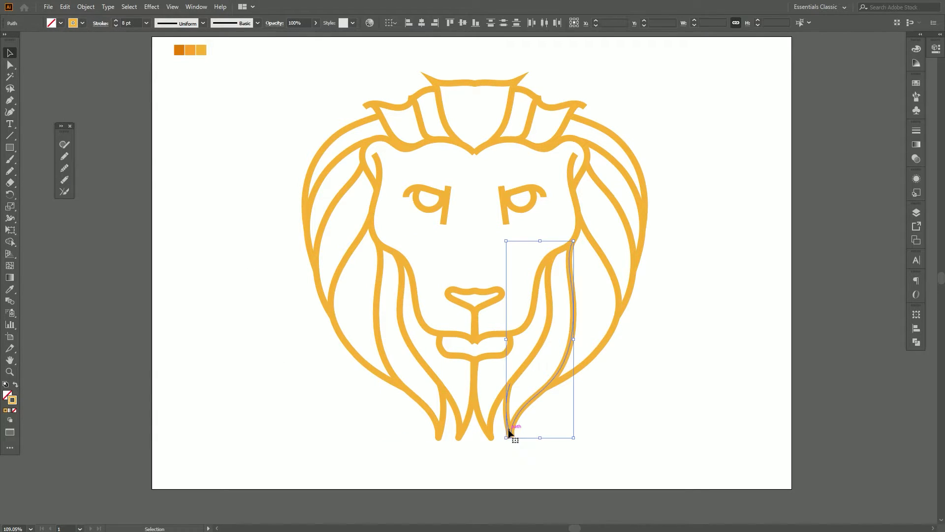
pyautogui.click(93, 23)
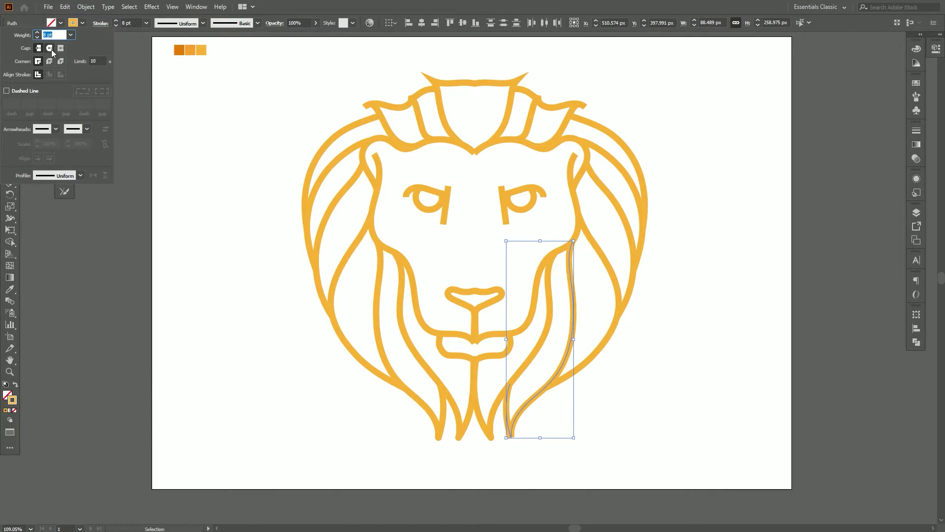
pyautogui.click(51, 49)
pyautogui.click(171, 250)
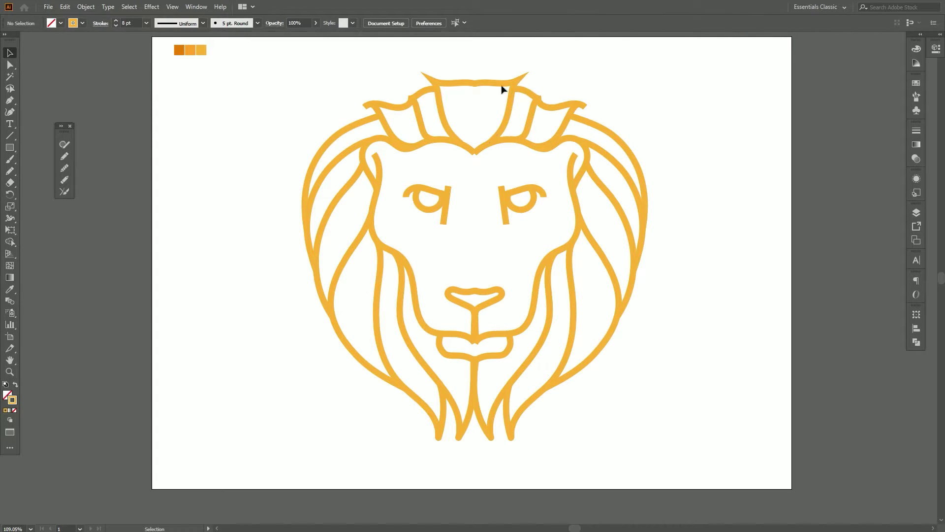
# Give the curled outer tufts on the right and left of the lion's crown round stroke caps.
pyautogui.click(579, 103)
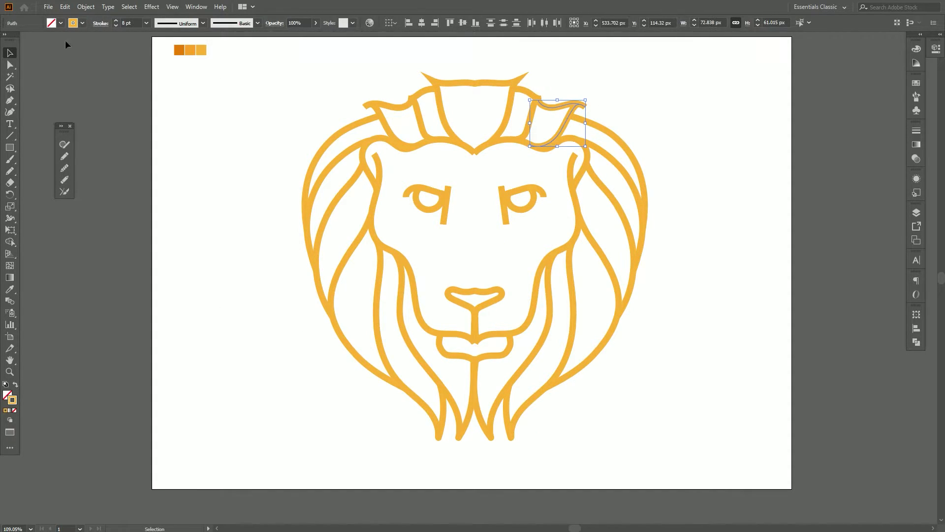
pyautogui.click(97, 25)
pyautogui.click(49, 49)
pyautogui.click(194, 155)
pyautogui.click(270, 96)
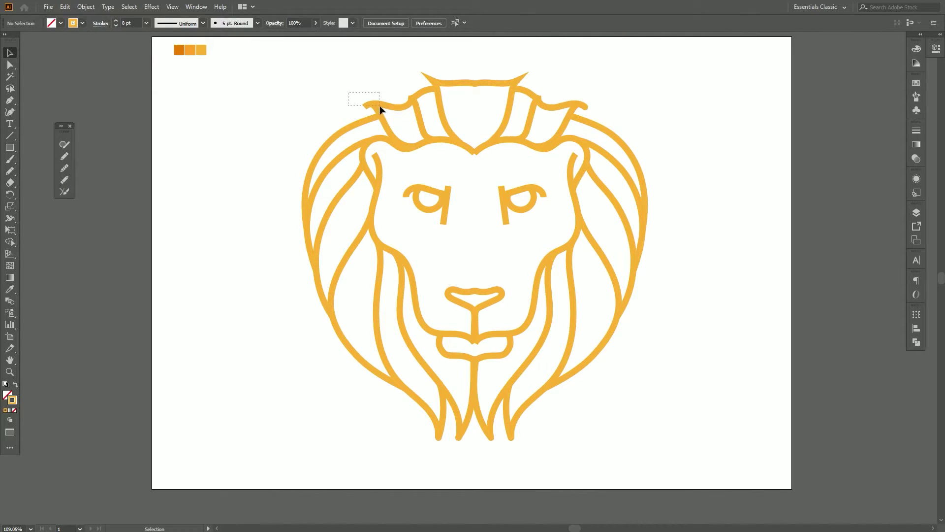
pyautogui.moveTo(380, 105); pyautogui.dragTo(385, 111)
pyautogui.click(101, 23)
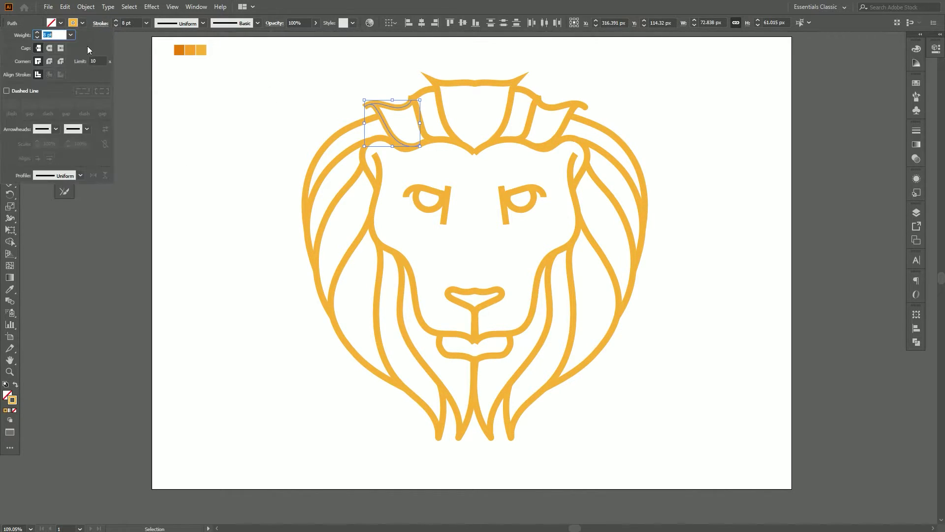
pyautogui.click(49, 49)
pyautogui.click(183, 162)
pyautogui.click(182, 249)
# Give the left face contour, running from the ear to the mouth, round stroke caps.
pyautogui.click(377, 162)
pyautogui.click(101, 23)
pyautogui.click(53, 48)
pyautogui.click(131, 152)
pyautogui.click(182, 257)
# Give the right face contour, running from the ear to the mouth, round stroke caps.
pyautogui.click(519, 333)
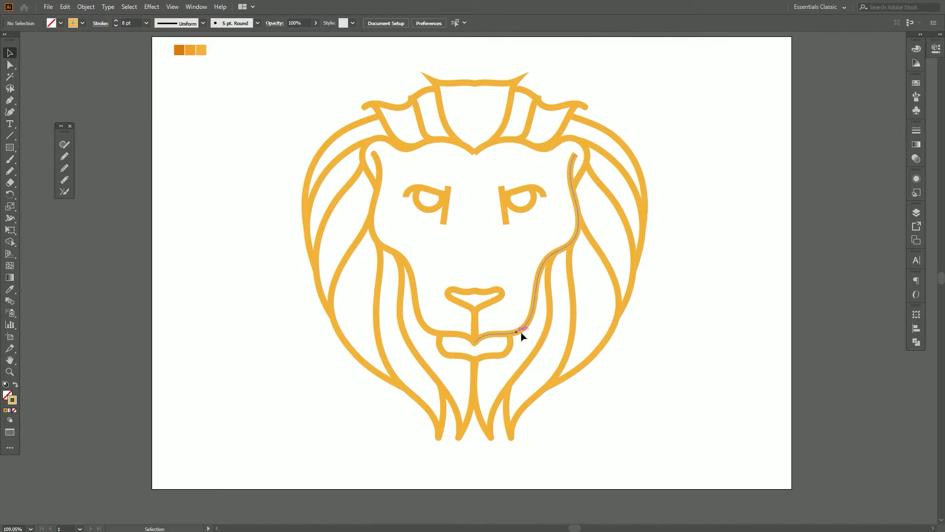
pyautogui.click(101, 23)
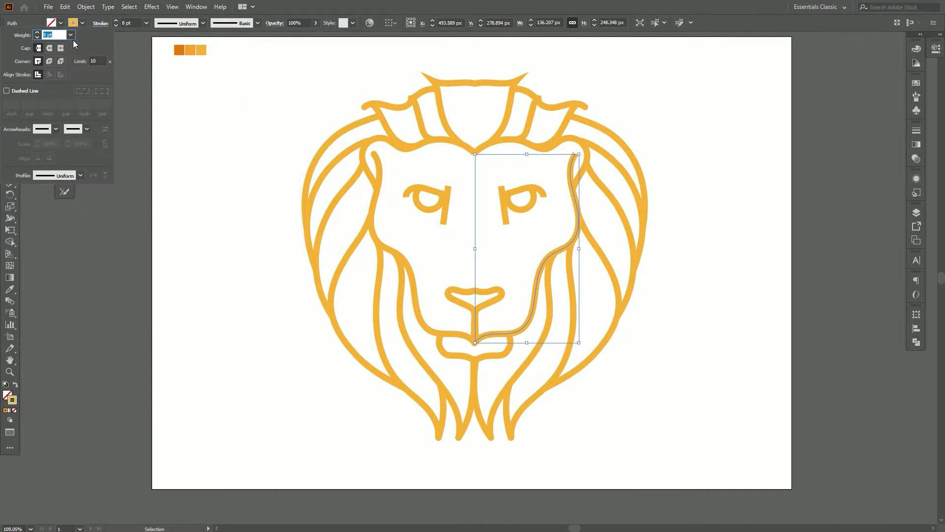
pyautogui.click(50, 48)
pyautogui.click(188, 220)
pyautogui.click(187, 221)
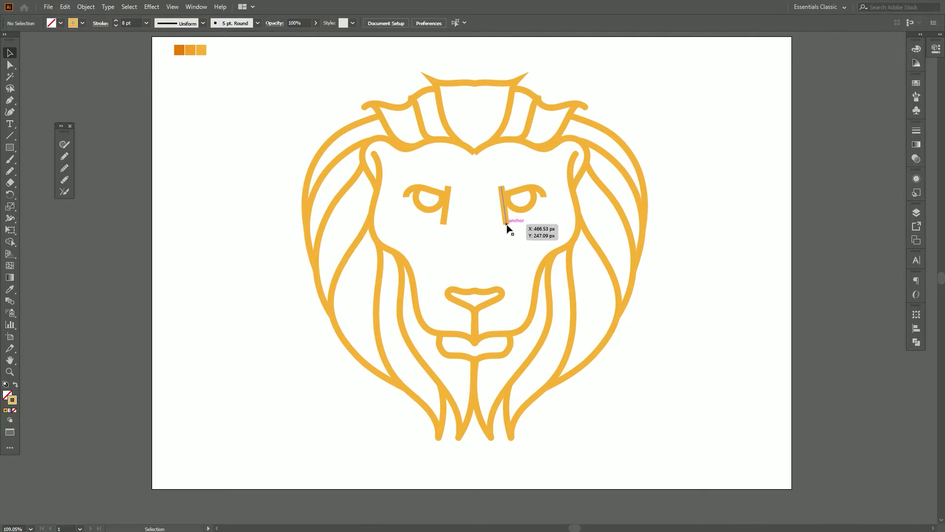
# Give the brow lines above the right and left eyes round stroke caps.
pyautogui.click(539, 194)
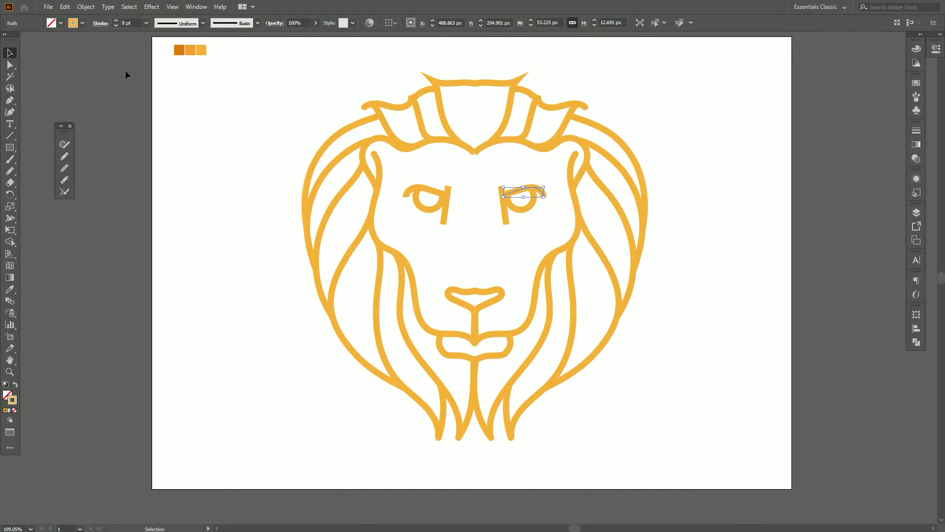
pyautogui.click(100, 23)
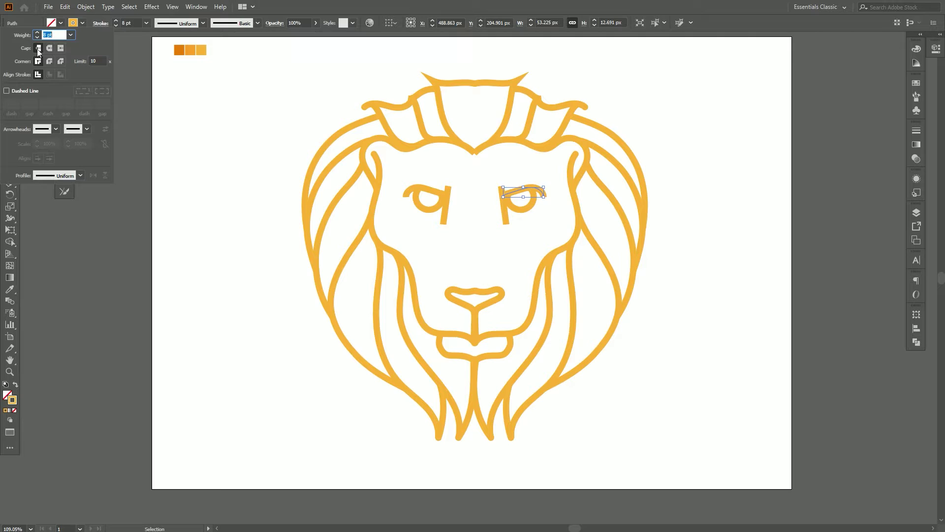
pyautogui.click(60, 49)
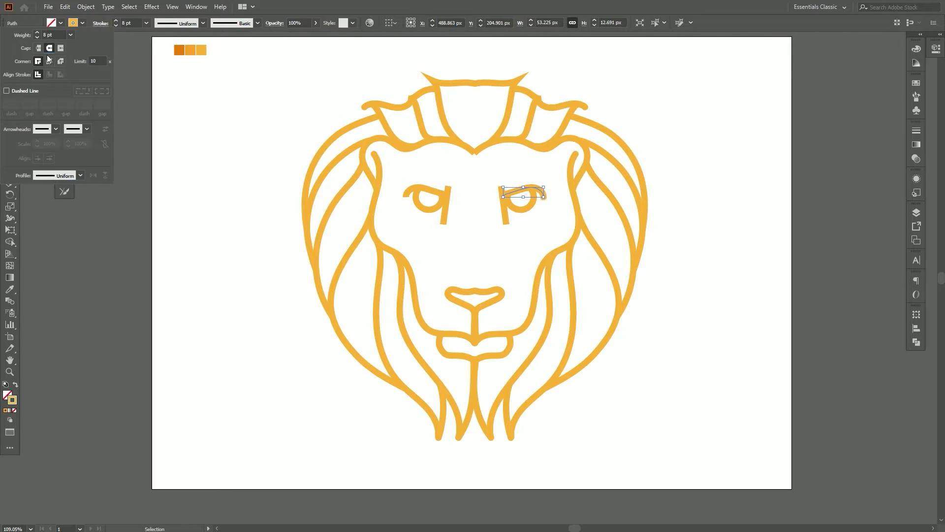
pyautogui.click(159, 207)
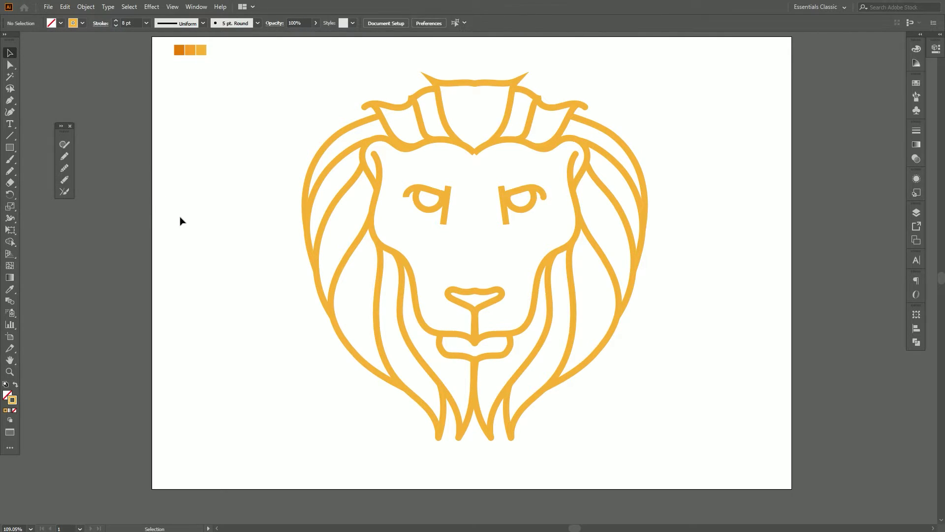
pyautogui.click(412, 192)
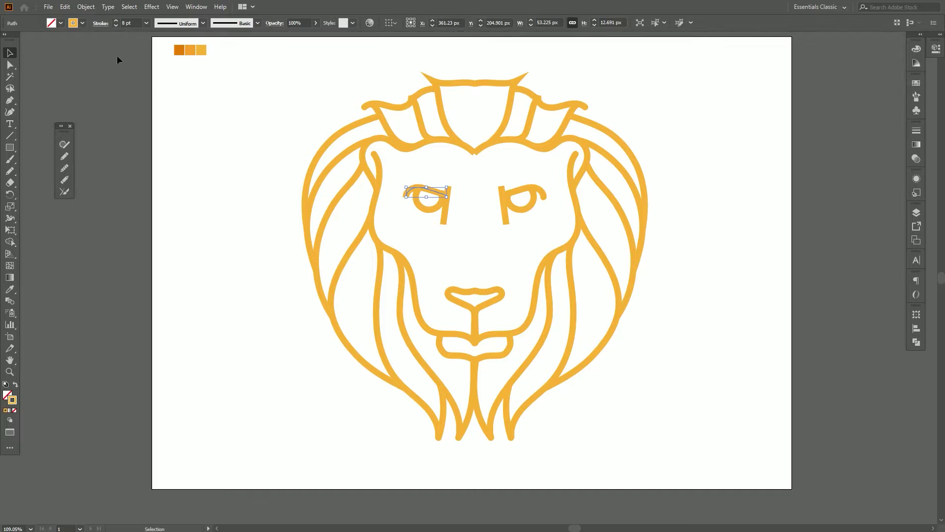
pyautogui.click(98, 23)
pyautogui.click(230, 262)
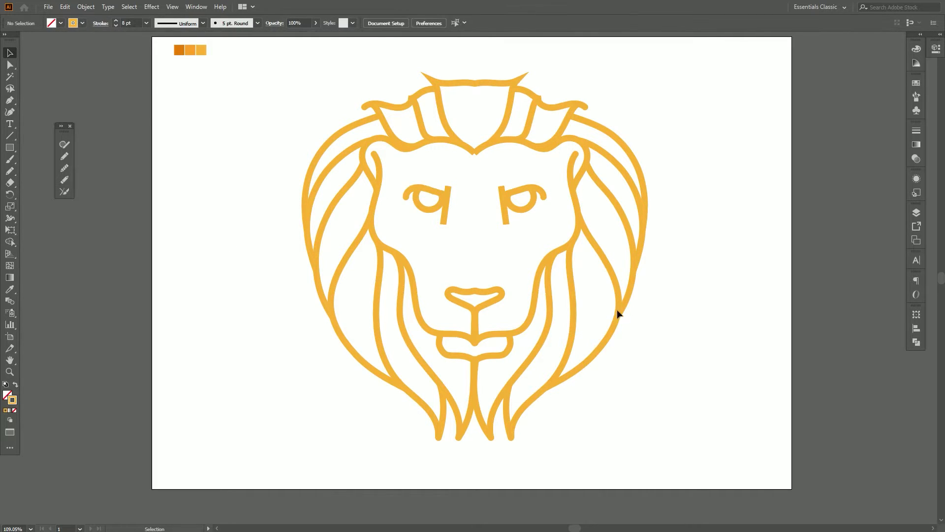
# Give the right half of the central crown tuft round stroke caps.
pyautogui.moveTo(684, 474); pyautogui.dragTo(273, 158)
pyautogui.press('space')
pyautogui.moveTo(465, 263); pyautogui.dragTo(456, 143)
pyautogui.click(536, 88)
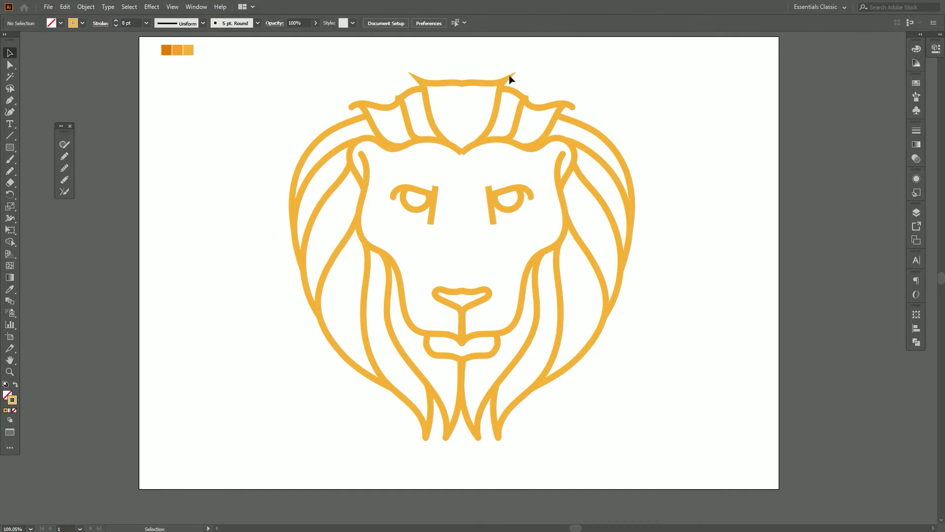
pyautogui.click(503, 86)
pyautogui.click(98, 26)
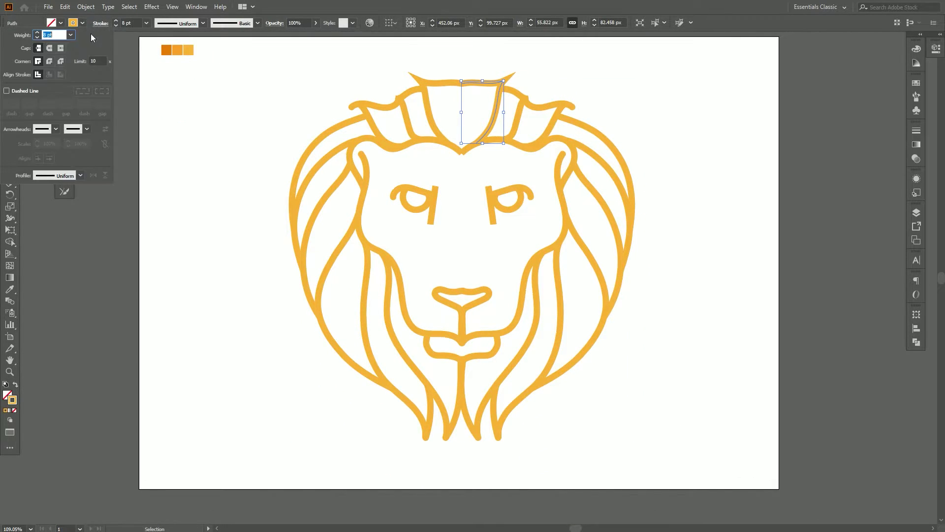
pyautogui.click(50, 50)
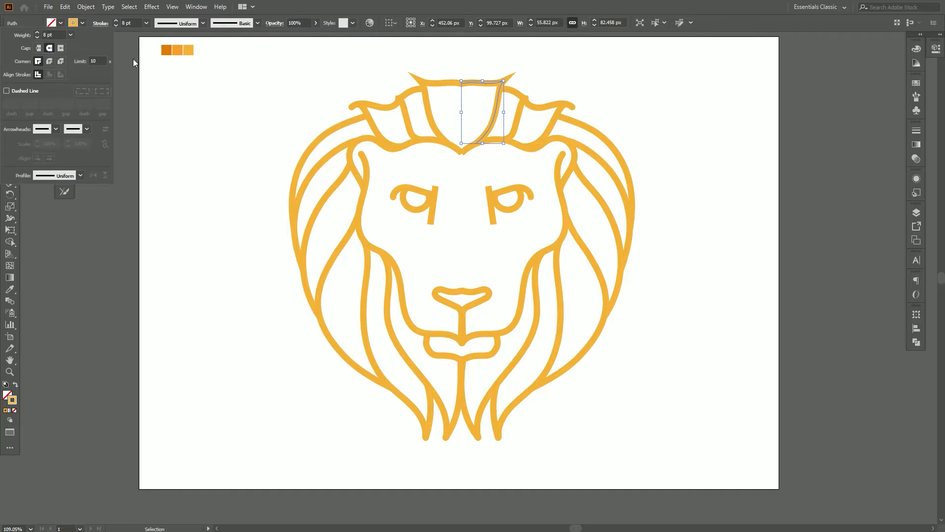
# Give the right and left forehead hairlines that meet at the centre point round stroke caps.
pyautogui.click(467, 149)
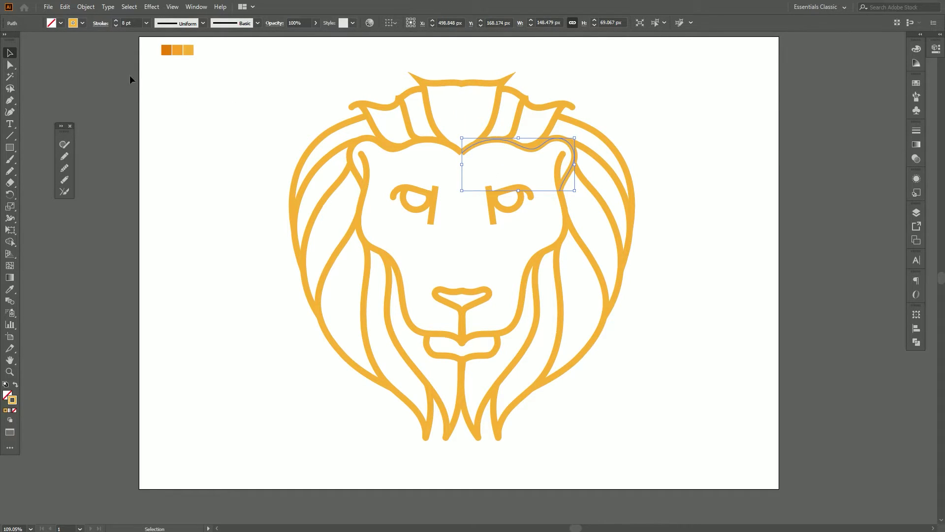
pyautogui.click(83, 23)
pyautogui.click(107, 23)
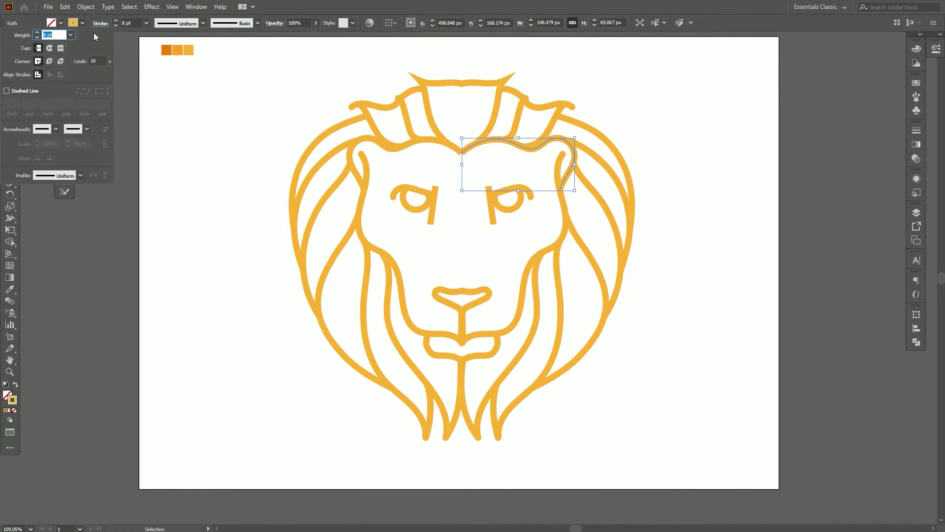
pyautogui.click(208, 177)
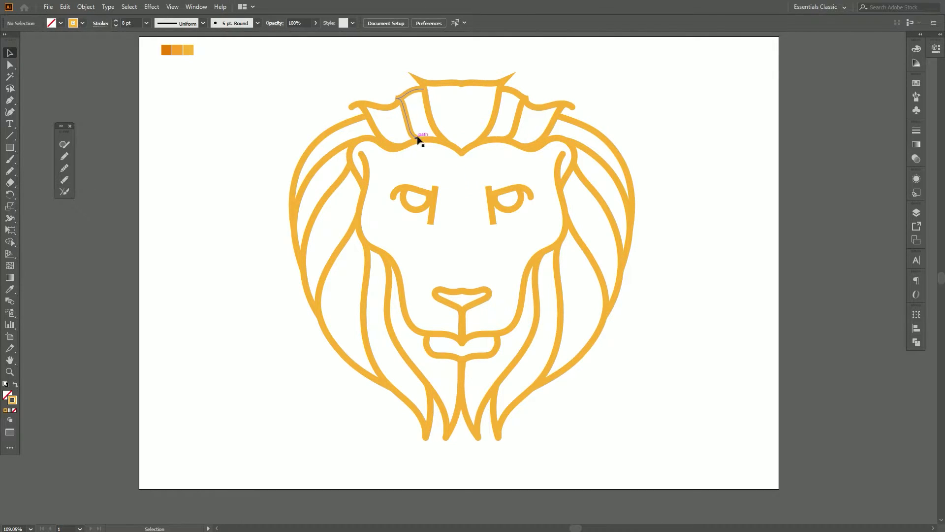
pyautogui.click(418, 147)
pyautogui.click(101, 23)
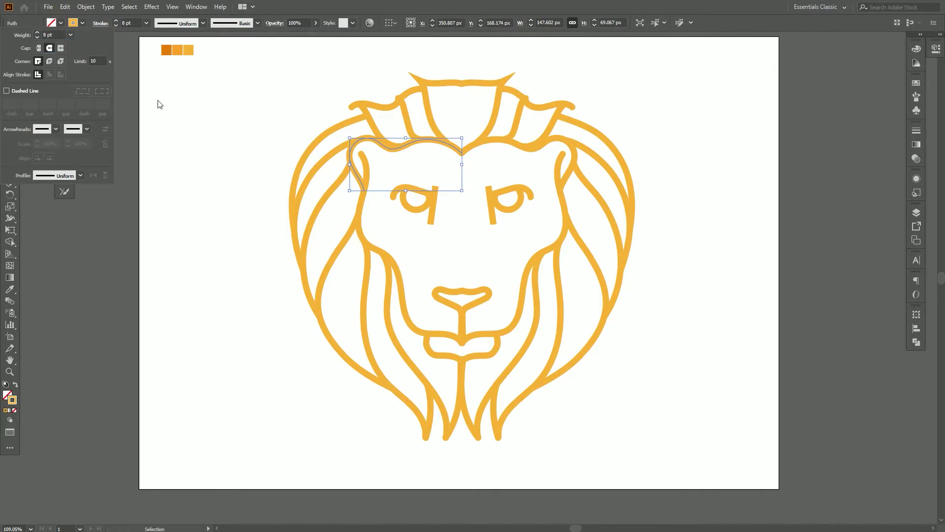
pyautogui.click(205, 185)
# Select all the lion lines and convert them to filled shapes with Outline Stroke.
pyautogui.moveTo(300, 175)
pyautogui.mouseDown()
pyautogui.moveTo(300, 185)
pyautogui.moveTo(290, 181)
pyautogui.mouseUp()
pyautogui.moveTo(259, 55)
pyautogui.mouseDown()
pyautogui.moveTo(583, 393)
pyautogui.moveTo(657, 482)
pyautogui.mouseUp()
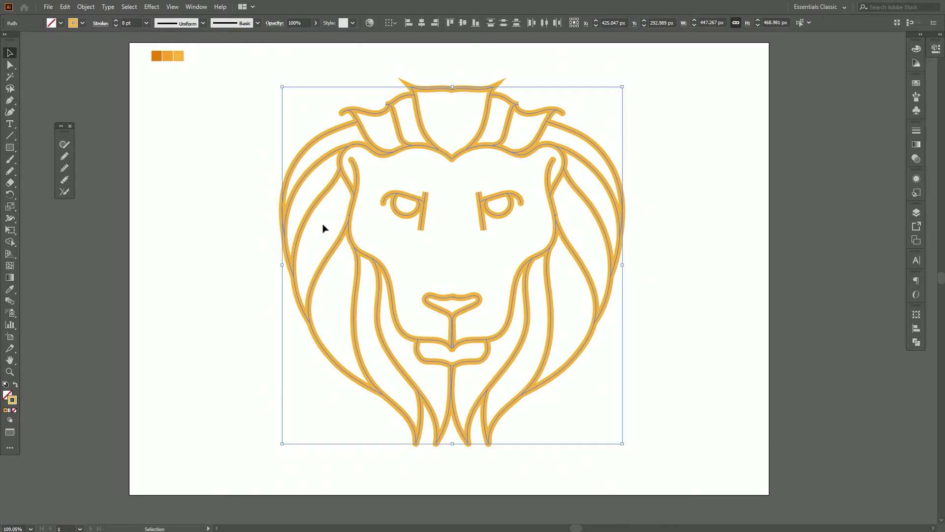
pyautogui.click(86, 7)
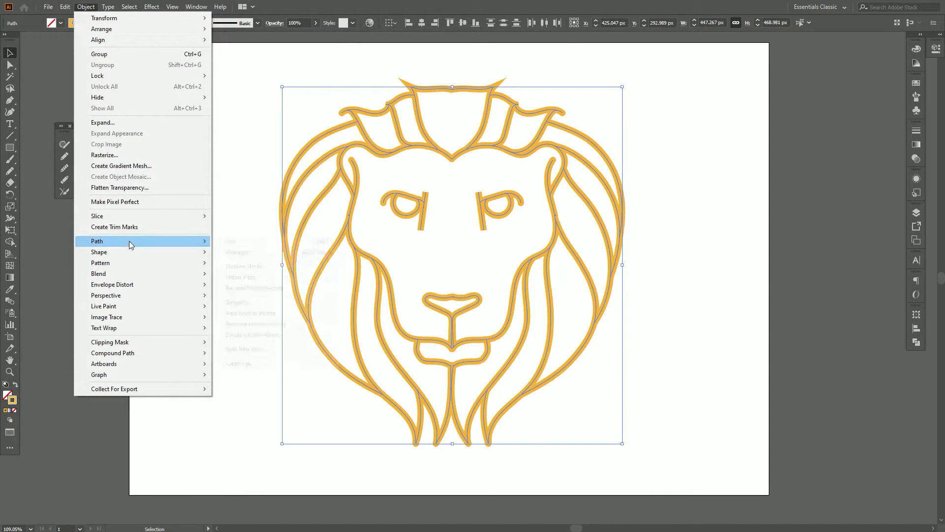
pyautogui.moveTo(130, 244)
pyautogui.click(270, 264)
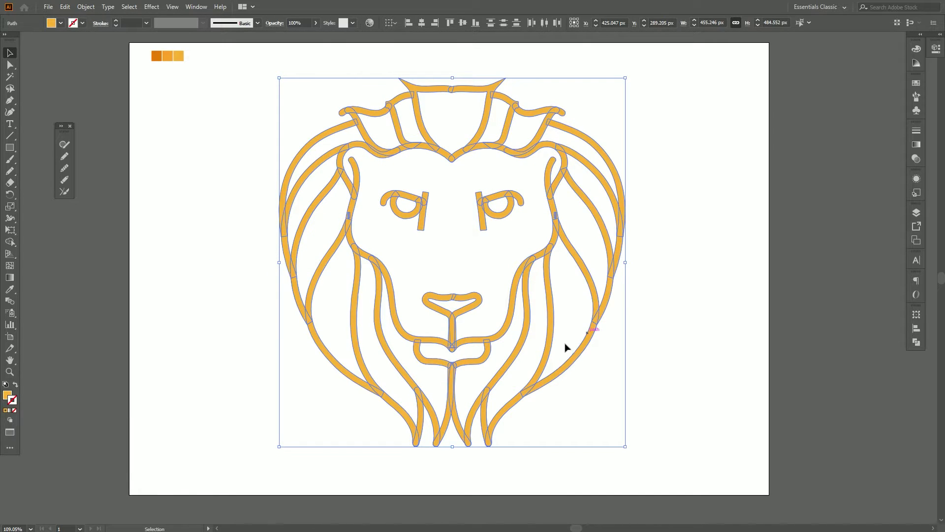
# Merge all the outlined lion shapes with the Pathfinder Unite operation.
pyautogui.click(917, 341)
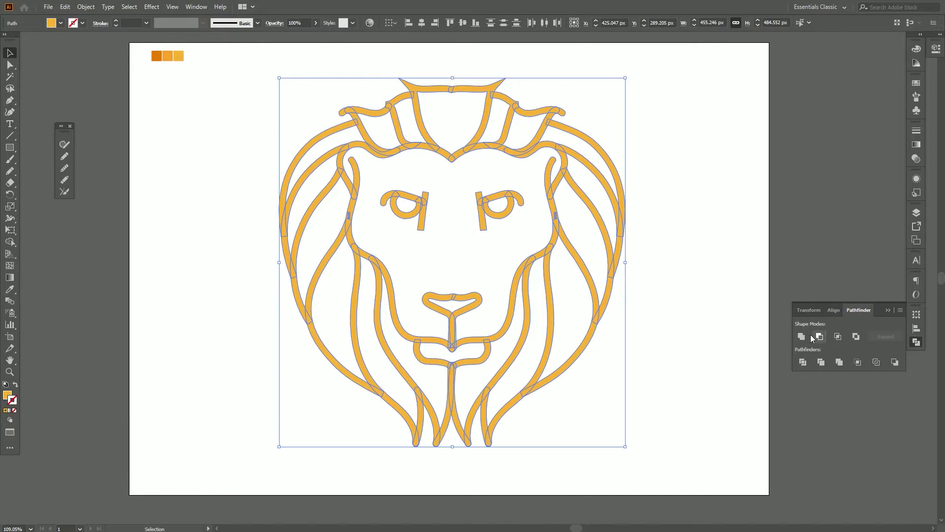
pyautogui.click(801, 336)
pyautogui.click(687, 261)
pyautogui.moveTo(625, 217); pyautogui.dragTo(820, 216)
pyautogui.hotkey('ctrl', 'z')
pyautogui.click(663, 180)
pyautogui.click(915, 342)
# Enlarge the artboard around the lion to about 1700 × 1211 px.
pyautogui.hotkey('shift', 'o')
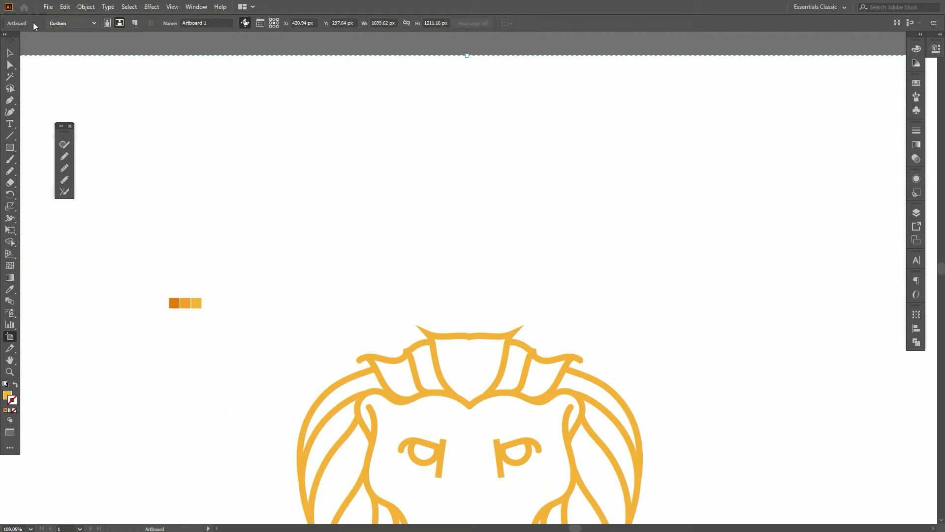
pyautogui.press('Escape')
pyautogui.moveTo(498, 266); pyautogui.dragTo(535, 90)
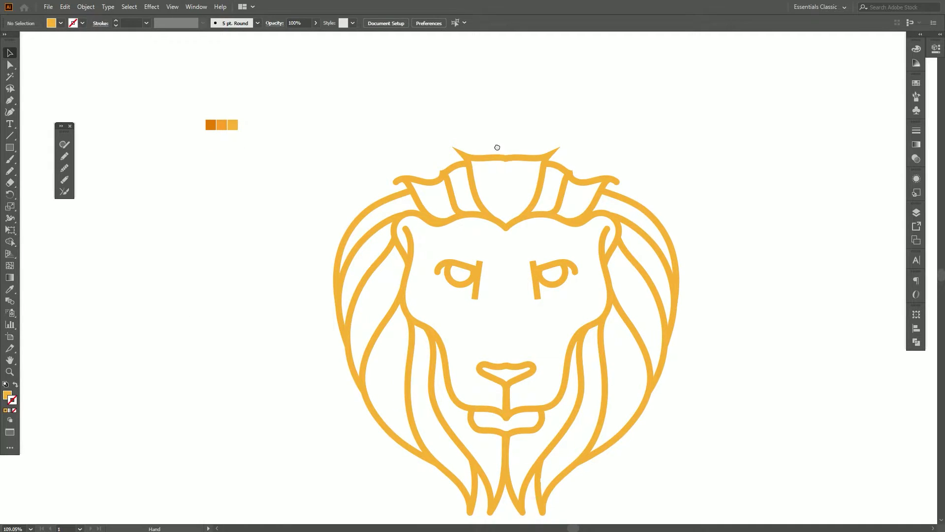
pyautogui.moveTo(501, 156); pyautogui.dragTo(462, 77)
# Scale the united lion down proportionally to about 192 × 204 px.
pyautogui.click(624, 251)
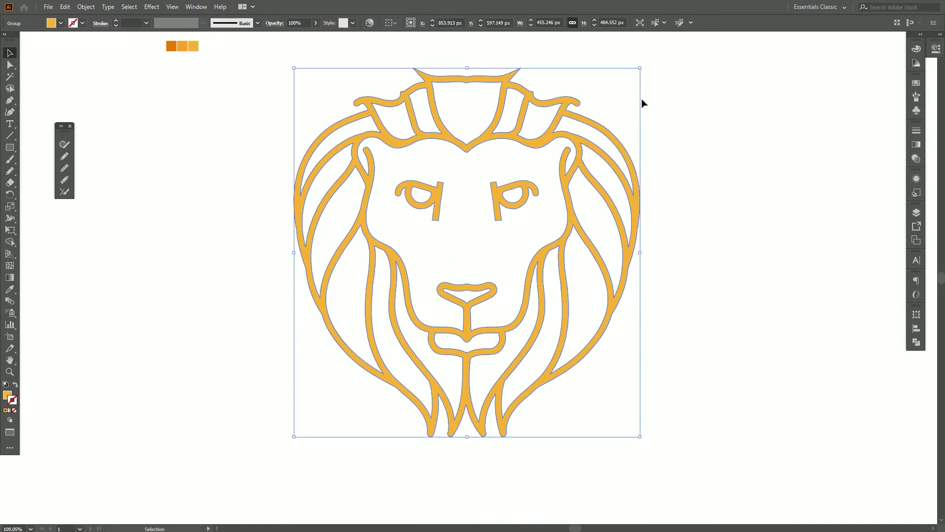
pyautogui.moveTo(640, 67); pyautogui.dragTo(641, 173)
pyautogui.click(440, 156)
# Move the three colour swatches to just above the lion's crown.
pyautogui.moveTo(187, 50); pyautogui.dragTo(476, 120)
pyautogui.hotkey('ctrl', 'z')
pyautogui.click(509, 156)
pyautogui.press('z')
pyautogui.moveTo(492, 173); pyautogui.dragTo(544, 242)
pyautogui.press('space')
pyautogui.press('v')
pyautogui.moveTo(391, 75); pyautogui.dragTo(530, 127)
pyautogui.moveTo(477, 97); pyautogui.dragTo(492, 141)
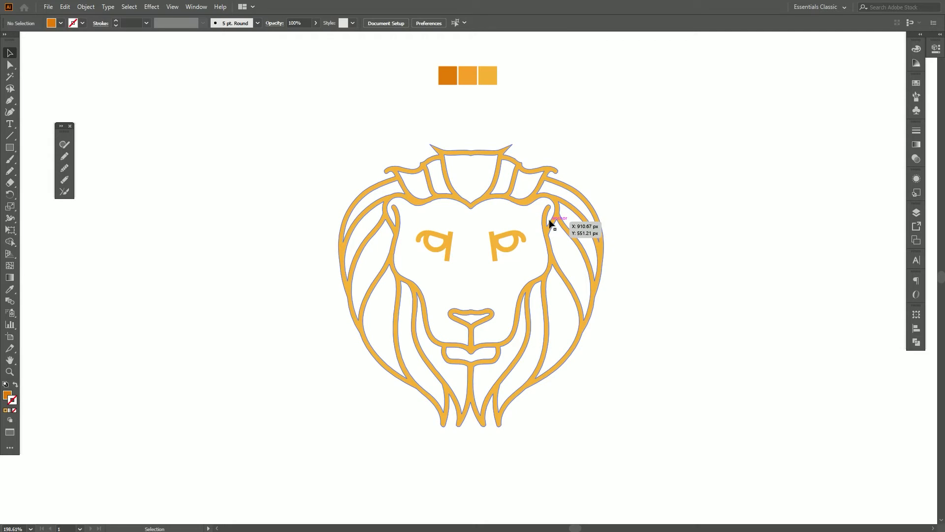
# Fill the united lion line art with the near-black swatch.
pyautogui.click(551, 222)
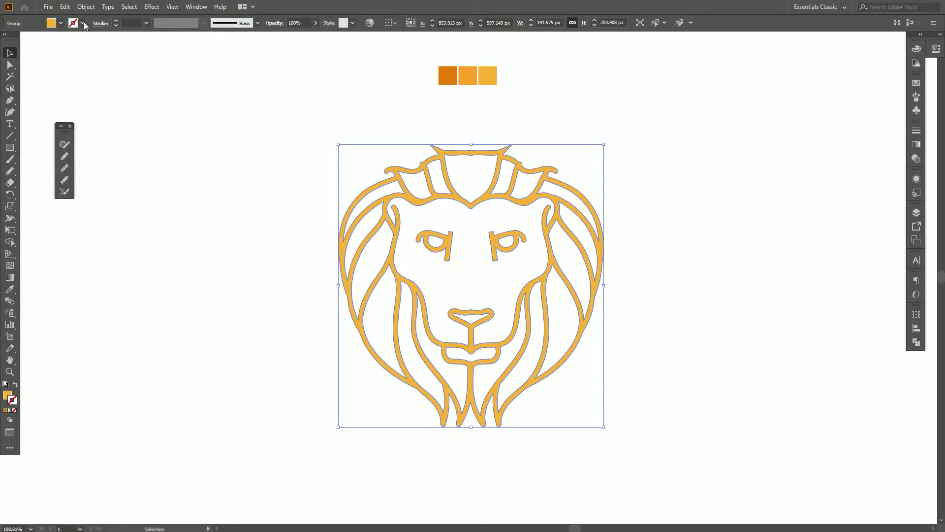
pyautogui.click(61, 24)
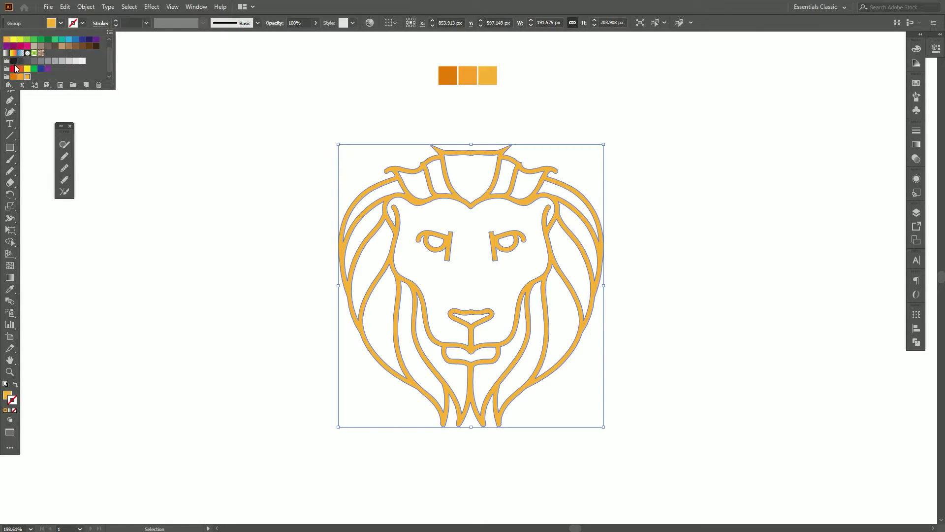
pyautogui.click(13, 61)
pyautogui.click(163, 210)
# Draw a rectangle about 209 × 225 px covering the whole lion and send it to the back.
pyautogui.scroll(-1, 744, 313)
pyautogui.press('m')
pyautogui.moveTo(320, 113); pyautogui.dragTo(609, 424)
pyautogui.rightClick(523, 228)
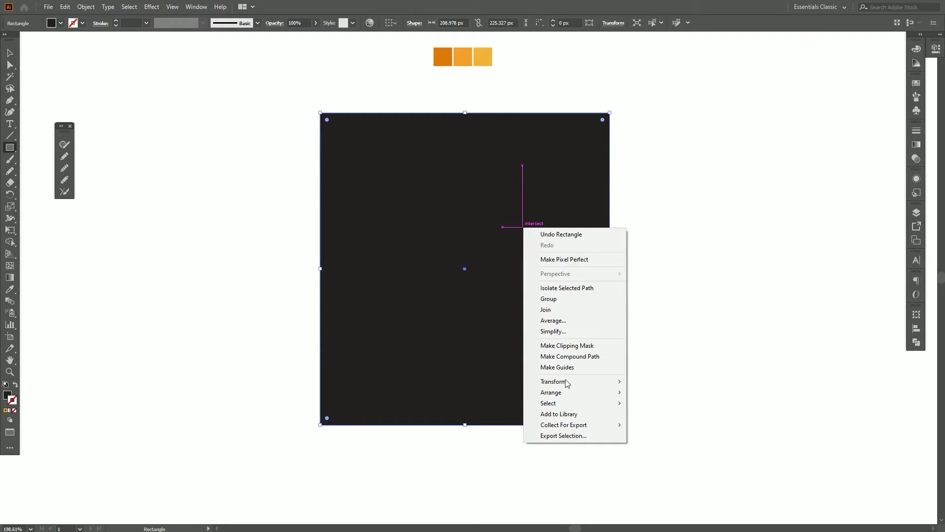
pyautogui.moveTo(569, 389)
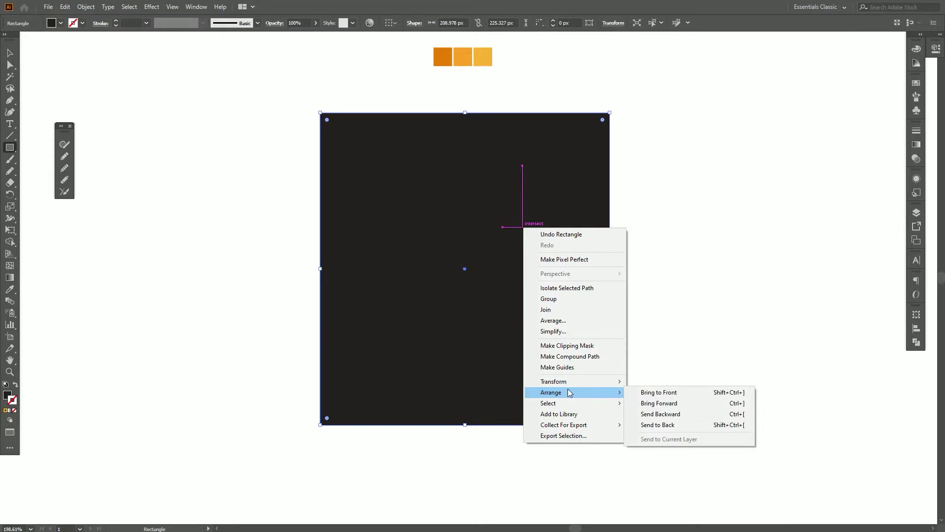
pyautogui.click(662, 425)
# Fill the background rectangle with the dark orange sampled from the first colour swatch above the lion.
pyautogui.click(10, 290)
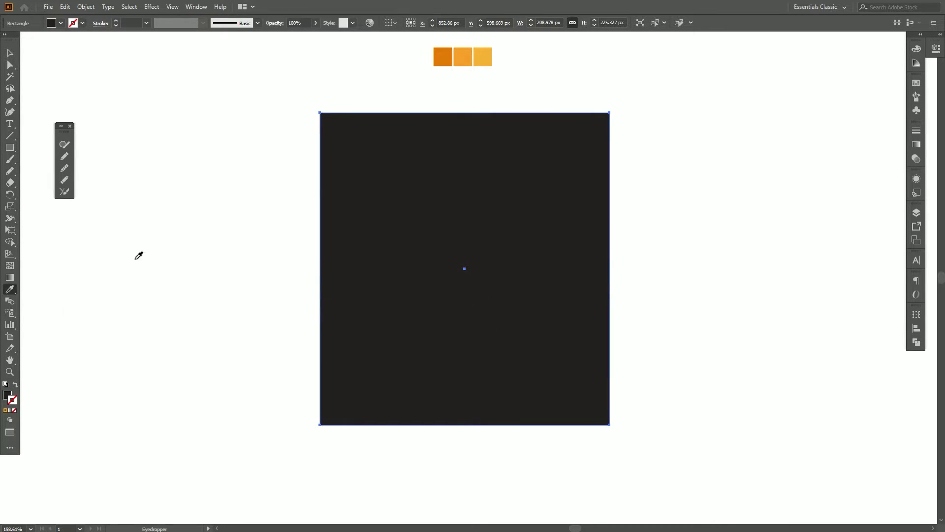
pyautogui.click(448, 52)
pyautogui.click(9, 53)
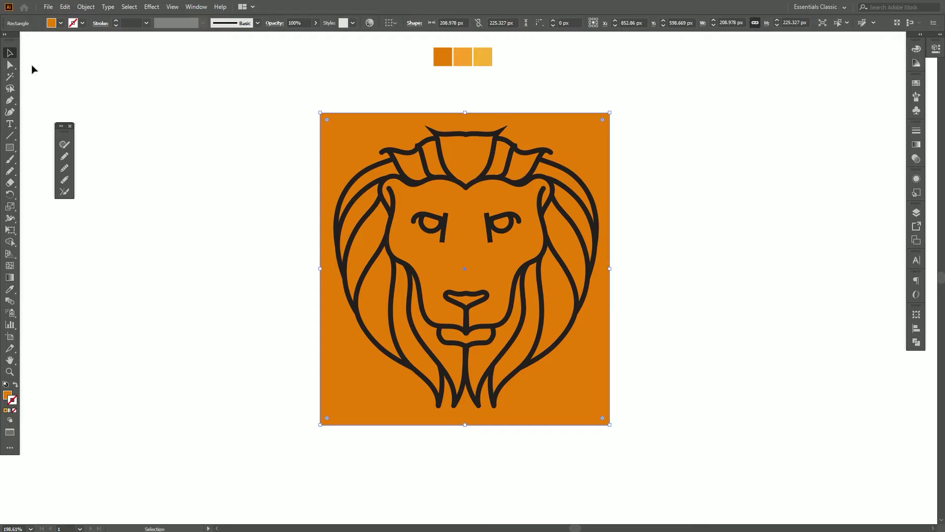
# Select the lion line art together with the orange rectangle and split them with the Pathfinder Divide operation.
pyautogui.moveTo(667, 354); pyautogui.dragTo(352, 114)
pyautogui.click(698, 302)
pyautogui.moveTo(705, 418); pyautogui.dragTo(315, 111)
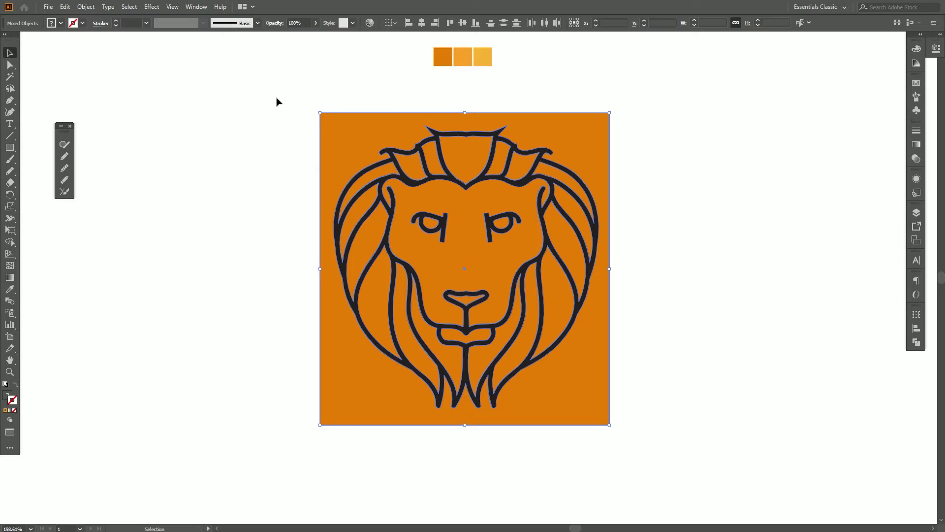
pyautogui.click(916, 341)
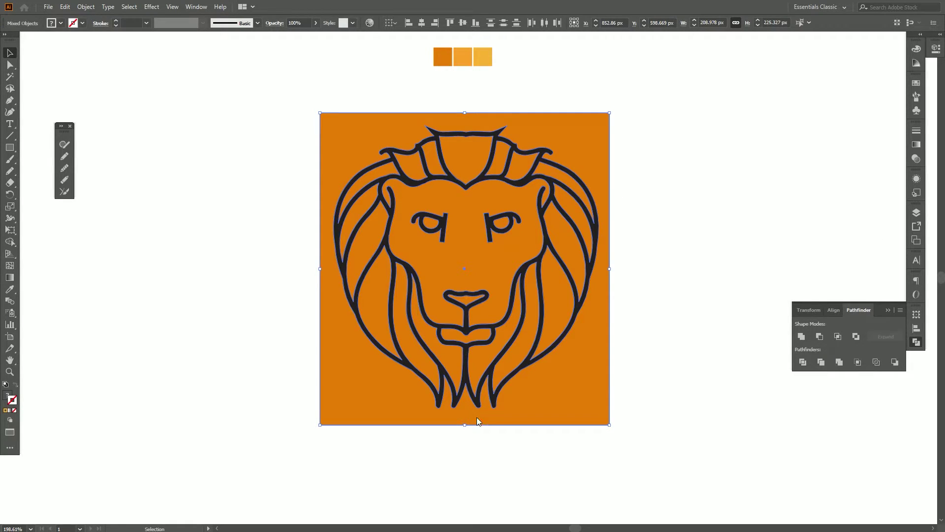
pyautogui.click(803, 362)
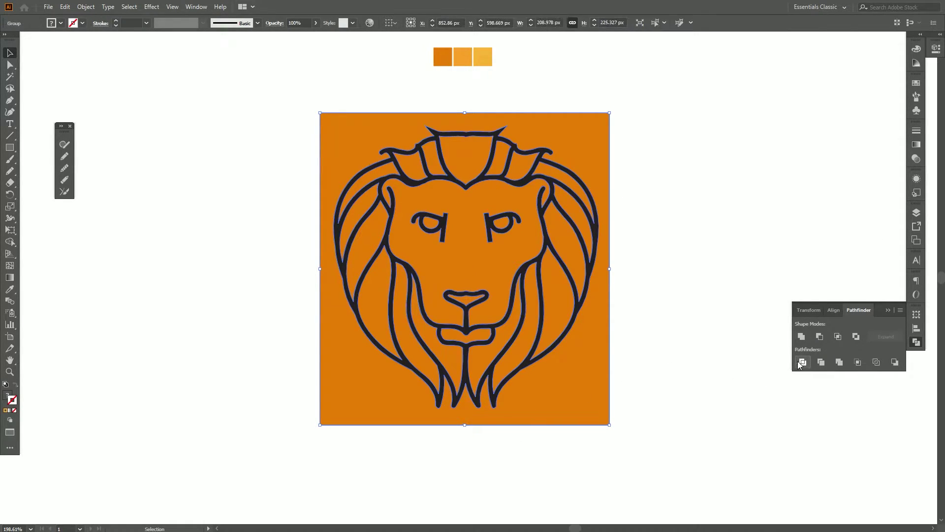
pyautogui.click(706, 299)
# Ungroup the divided artwork and delete the orange background piece outside the lion's outline.
pyautogui.click(599, 156)
pyautogui.rightClick(551, 149)
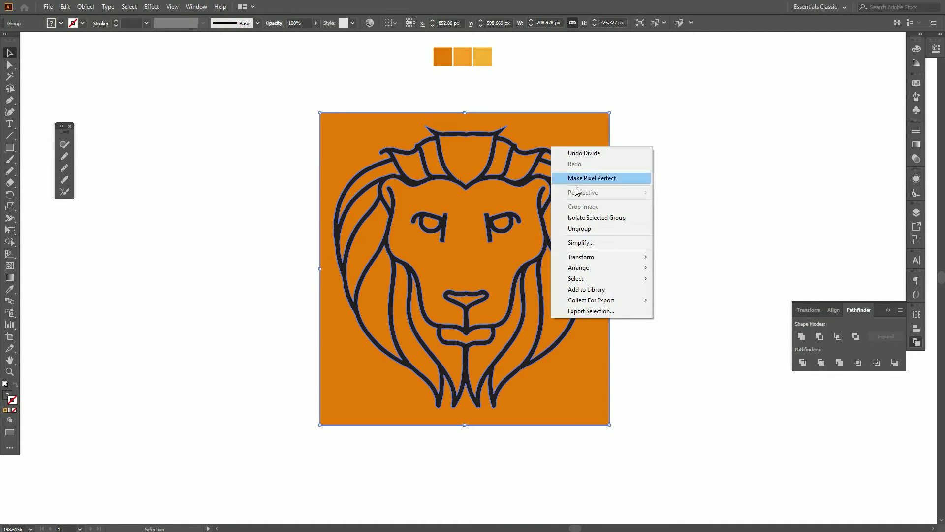
pyautogui.click(595, 229)
pyautogui.click(700, 211)
pyautogui.click(595, 156)
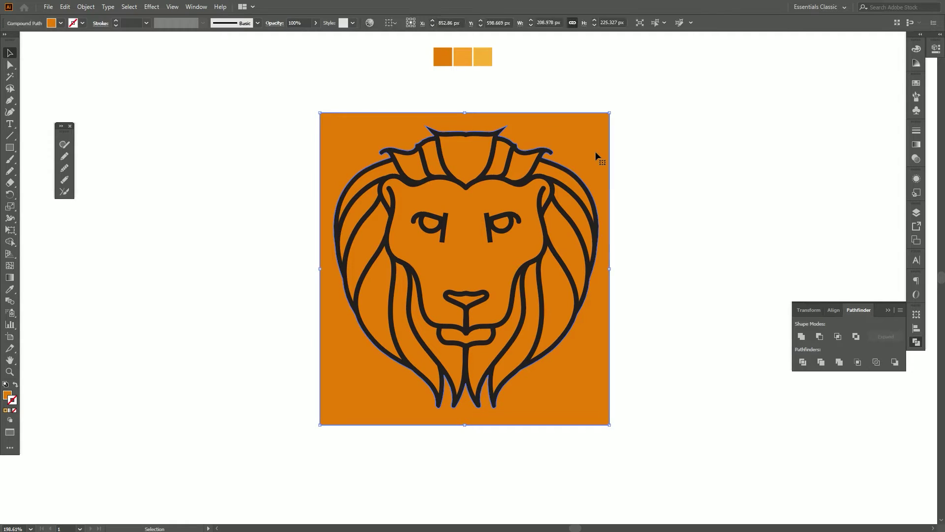
pyautogui.press('Delete')
# Fill the lion's face shape with the lightest yellow-orange sampled from the third colour swatch.
pyautogui.moveTo(434, 249); pyautogui.dragTo(478, 297)
pyautogui.moveTo(479, 298); pyautogui.dragTo(464, 278)
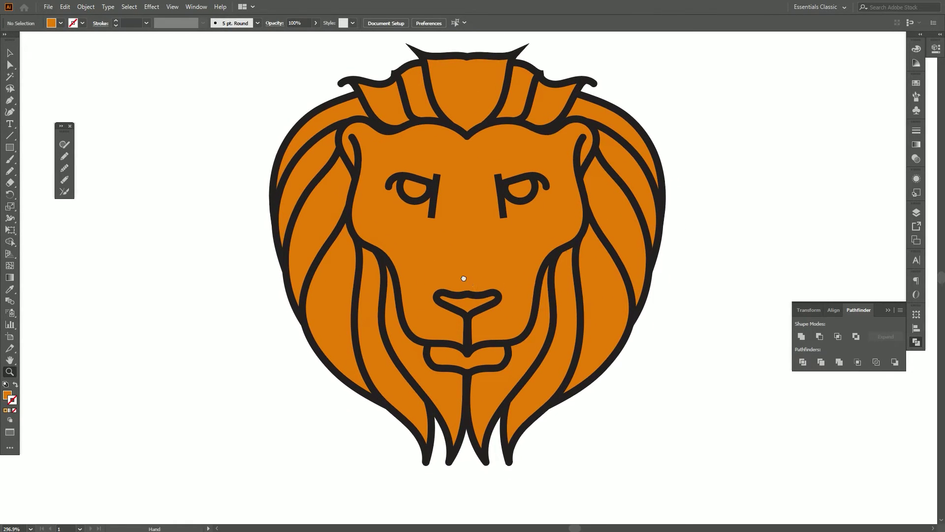
pyautogui.press('v')
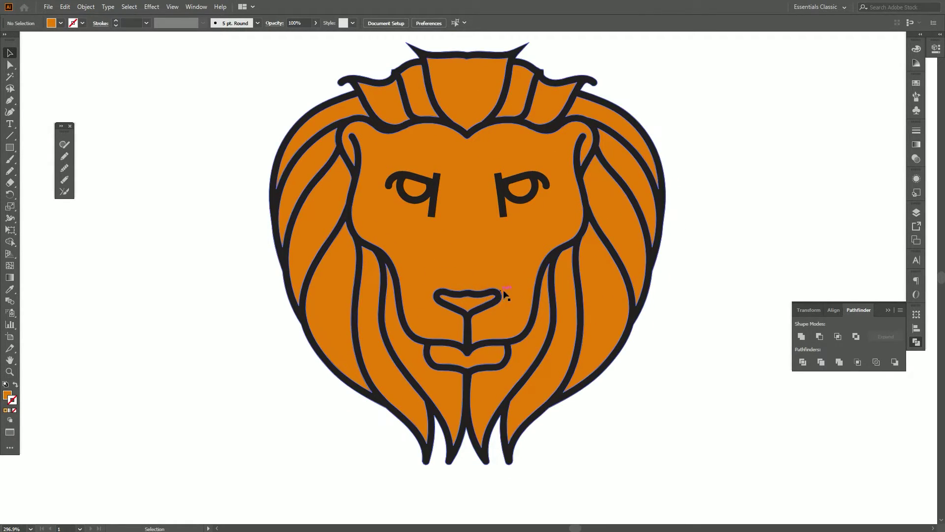
pyautogui.click(520, 253)
pyautogui.moveTo(522, 253); pyautogui.dragTo(499, 368)
pyautogui.press('i')
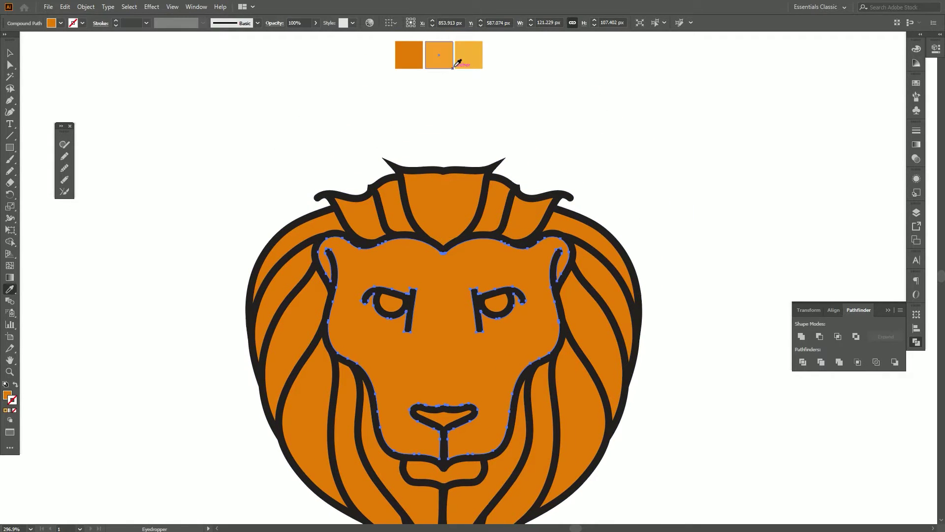
pyautogui.click(467, 50)
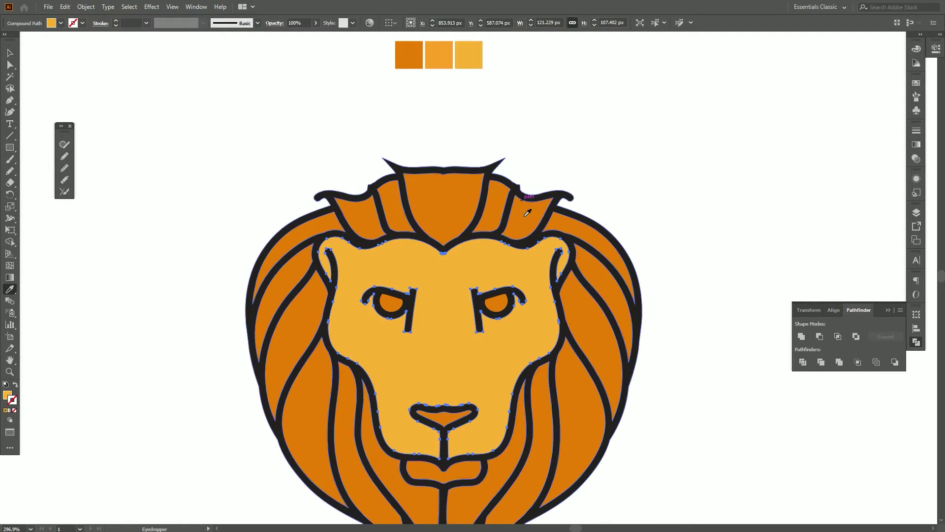
# Fill the lion's nose with the purple colour 990868.
pyautogui.scroll(-2, 530, 182)
pyautogui.press('v')
pyautogui.click(664, 150)
pyautogui.moveTo(653, 165)
pyautogui.mouseDown()
pyautogui.moveTo(666, 181)
pyautogui.moveTo(667, 172)
pyautogui.mouseUp()
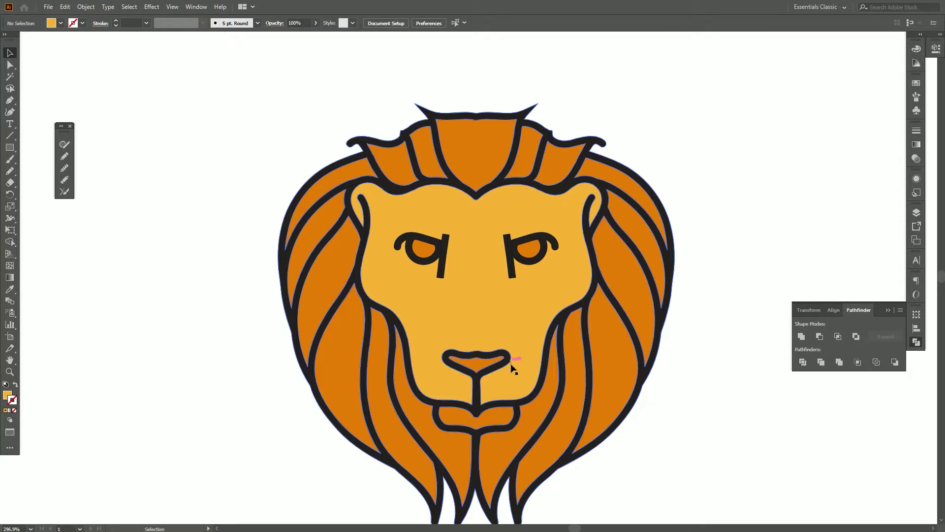
pyautogui.click(480, 363)
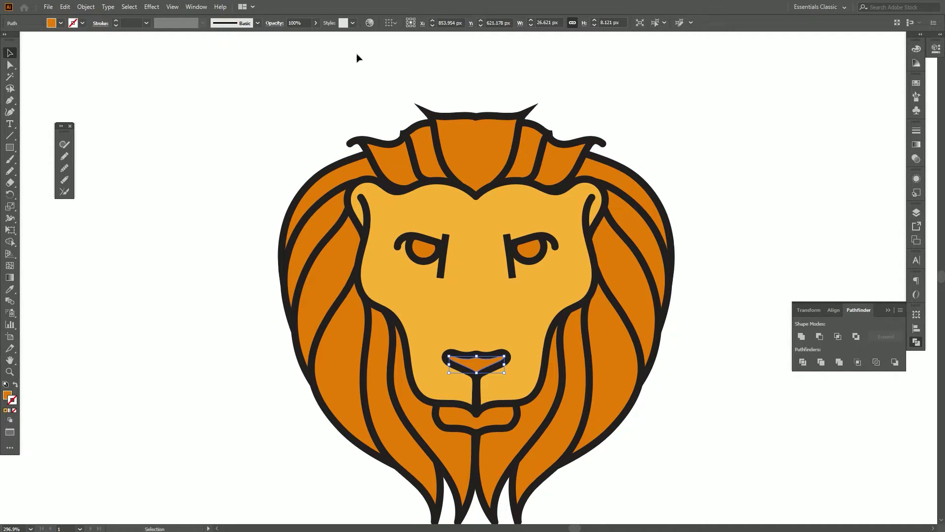
pyautogui.click(61, 23)
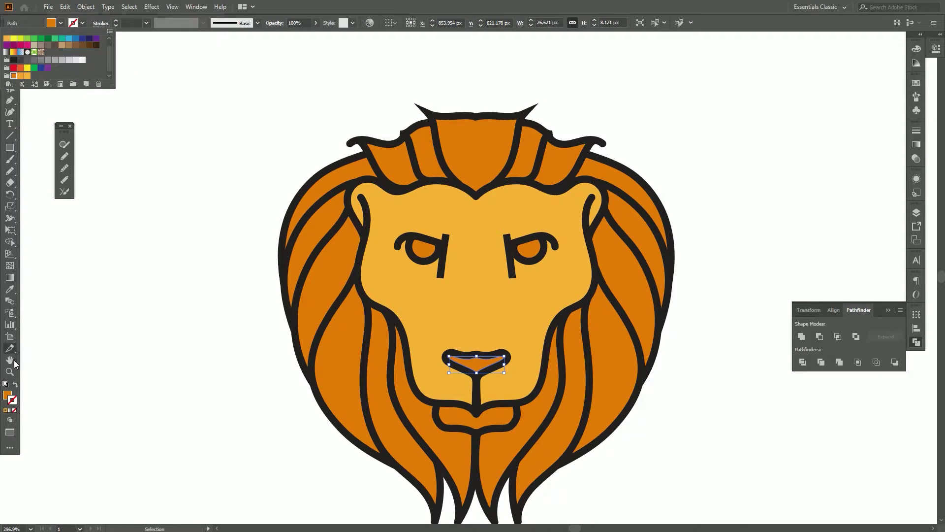
pyautogui.click(8, 400)
pyautogui.doubleClick(6, 396)
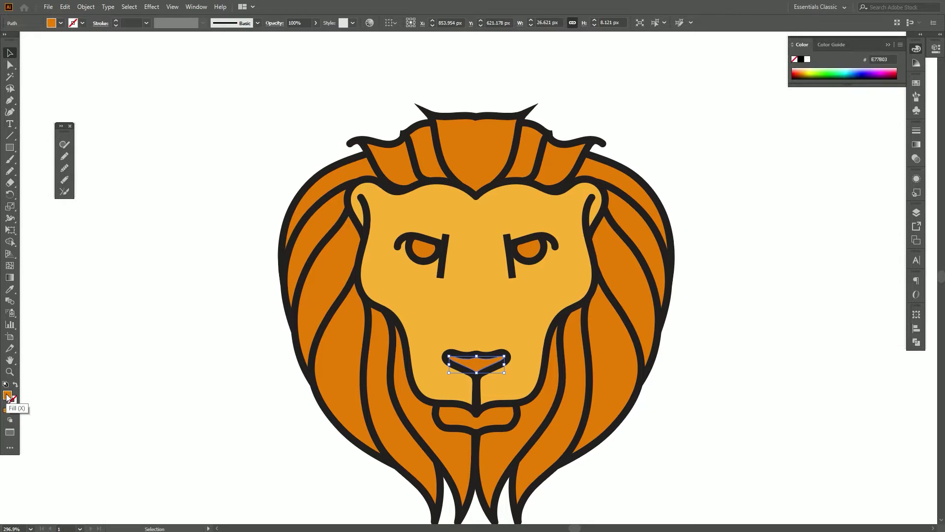
pyautogui.moveTo(784, 345); pyautogui.dragTo(792, 242)
pyautogui.click(762, 278)
pyautogui.click(876, 232)
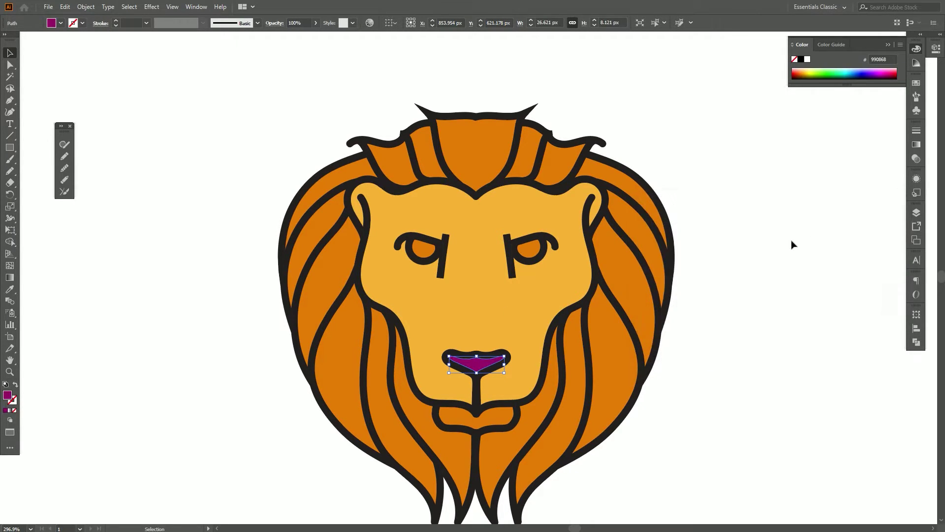
pyautogui.click(751, 311)
# Draw an ellipse about 84 × 44 px over the muzzle and mouth and fill it with light grey F1F2F2.
pyautogui.moveTo(732, 283); pyautogui.dragTo(727, 259)
pyautogui.press('z')
pyautogui.moveTo(622, 291); pyautogui.dragTo(549, 306)
pyautogui.press('v')
pyautogui.press('z')
pyautogui.moveTo(481, 339); pyautogui.dragTo(580, 408)
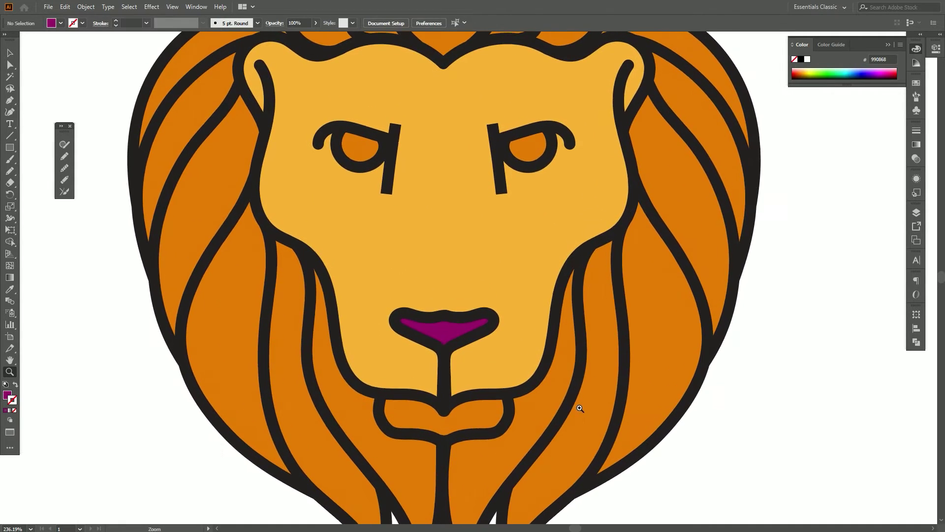
pyautogui.scroll(-4, 545, 312)
pyautogui.press('m')
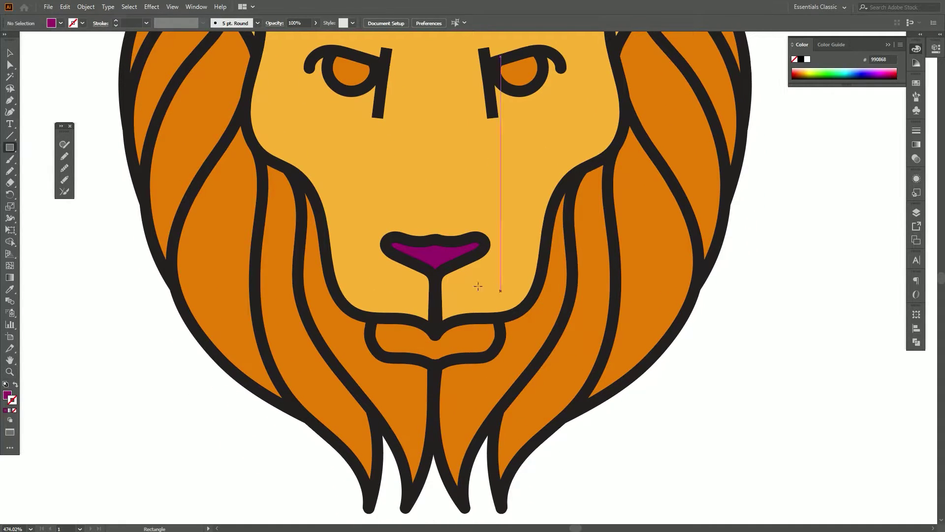
pyautogui.click(10, 148)
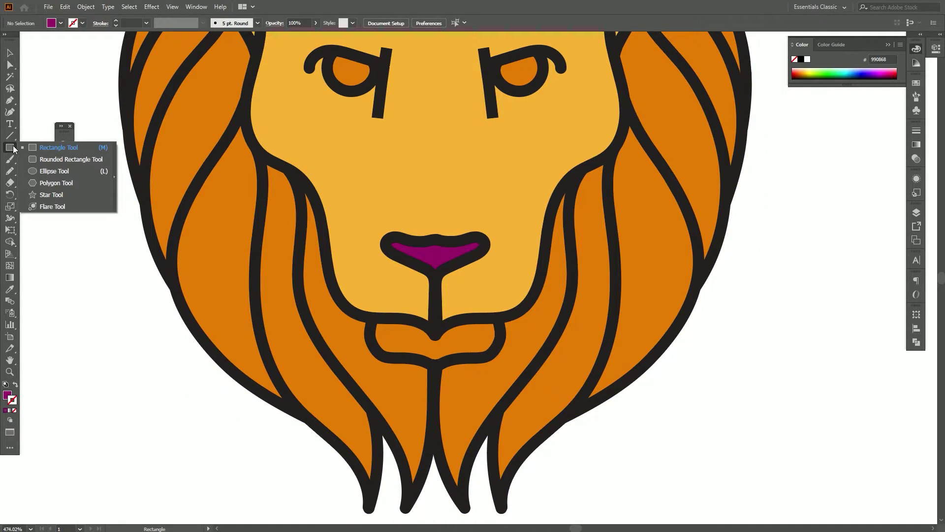
pyautogui.click(48, 173)
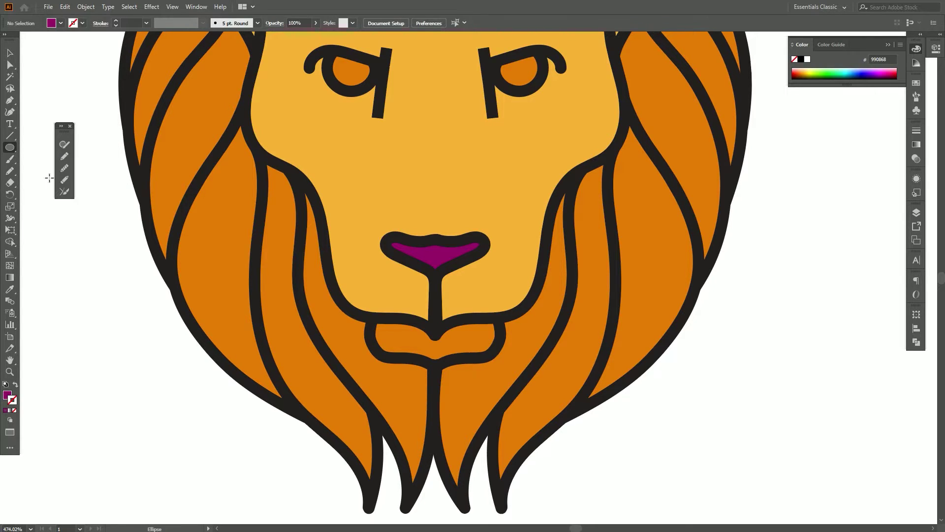
pyautogui.moveTo(314, 244); pyautogui.dragTo(574, 387)
pyautogui.press('v')
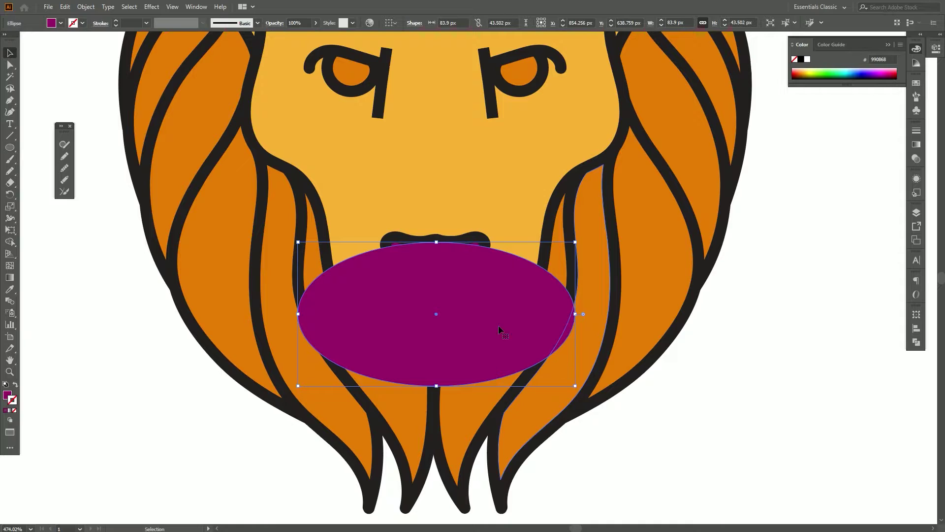
pyautogui.click(60, 24)
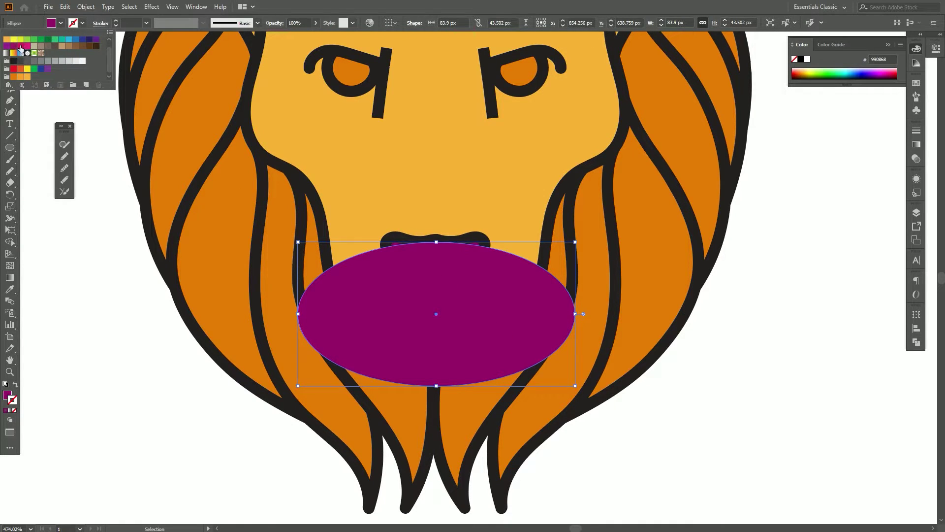
pyautogui.click(81, 61)
# Bring the black lion line art to the front of the light grey ellipse.
pyautogui.click(559, 193)
pyautogui.click(559, 193)
pyautogui.rightClick(560, 192)
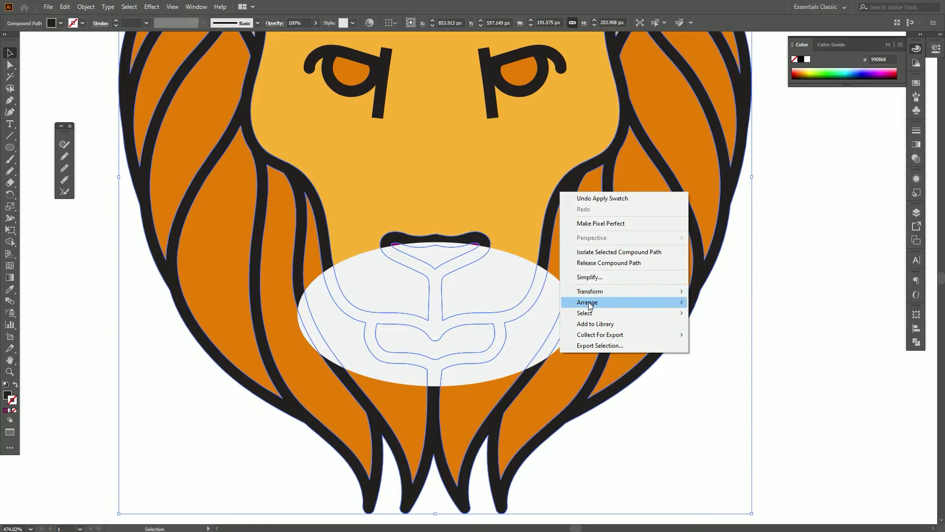
pyautogui.moveTo(640, 303)
pyautogui.click(735, 301)
pyautogui.click(792, 329)
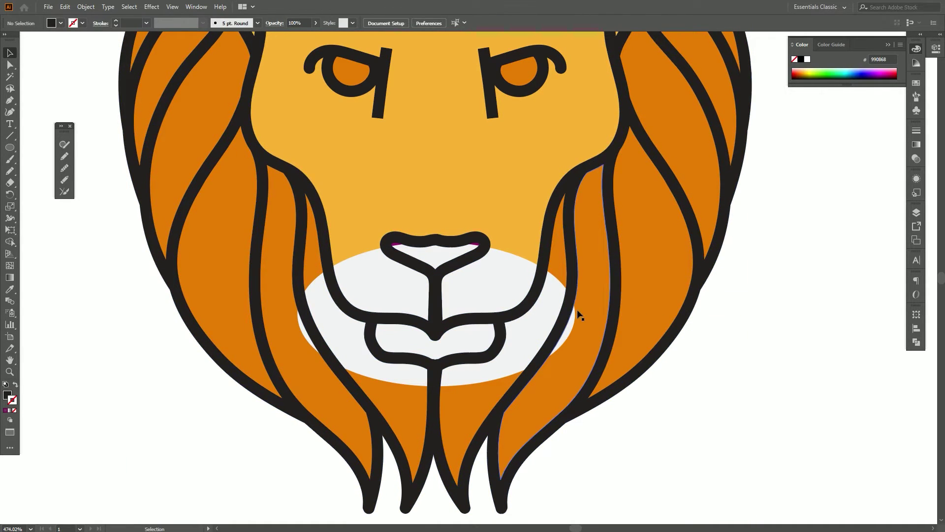
# With the Shape Builder on the ellipse and line art, remove the grey areas over the mane, beard and nose.
pyautogui.click(537, 328)
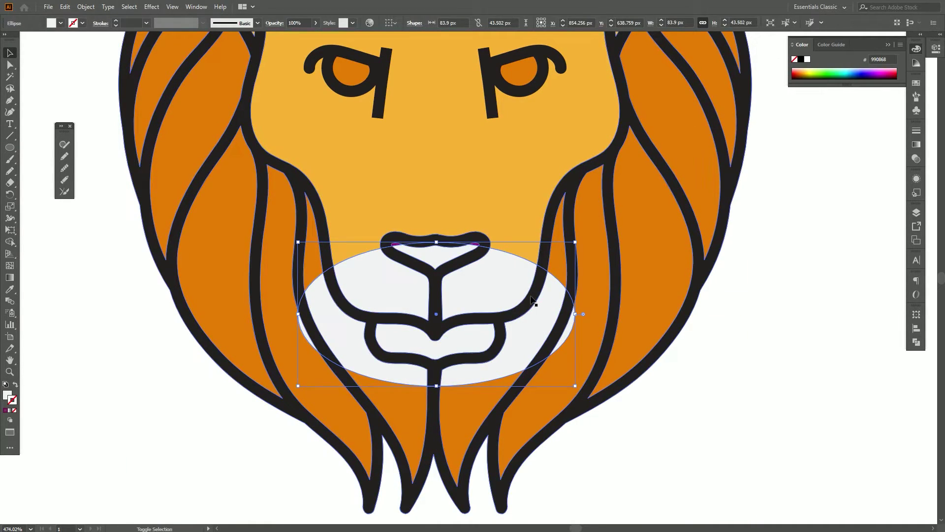
pyautogui.keyDown('shift'); pyautogui.click(531, 299); pyautogui.keyUp('shift')
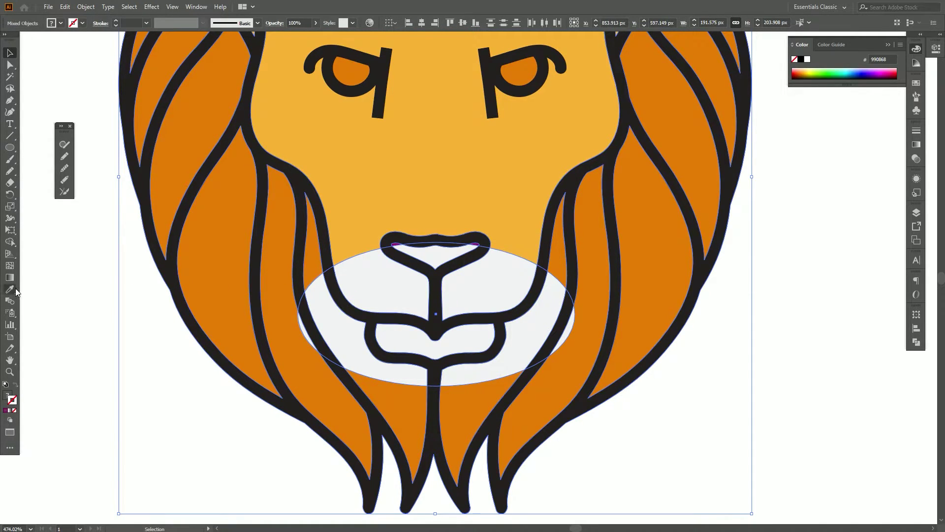
pyautogui.click(10, 241)
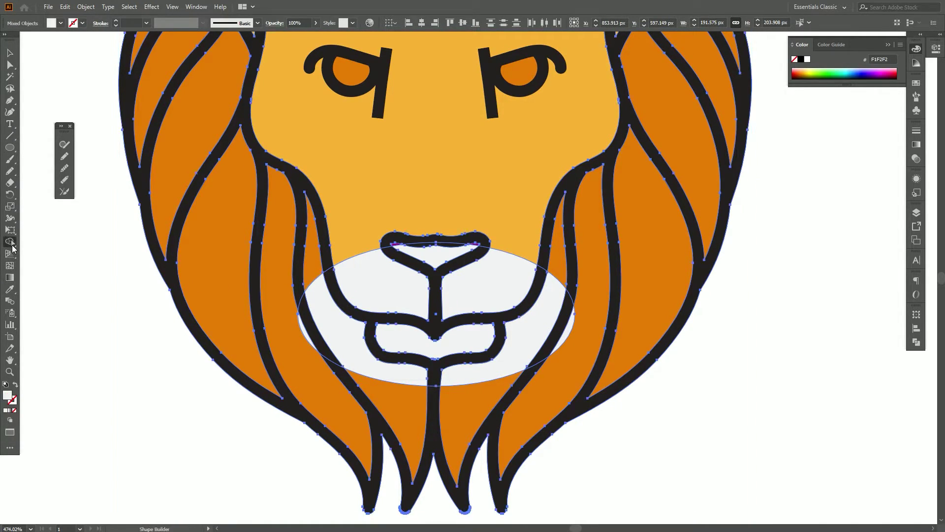
pyautogui.keyDown('alt'); pyautogui.click(329, 326); pyautogui.keyUp('alt')
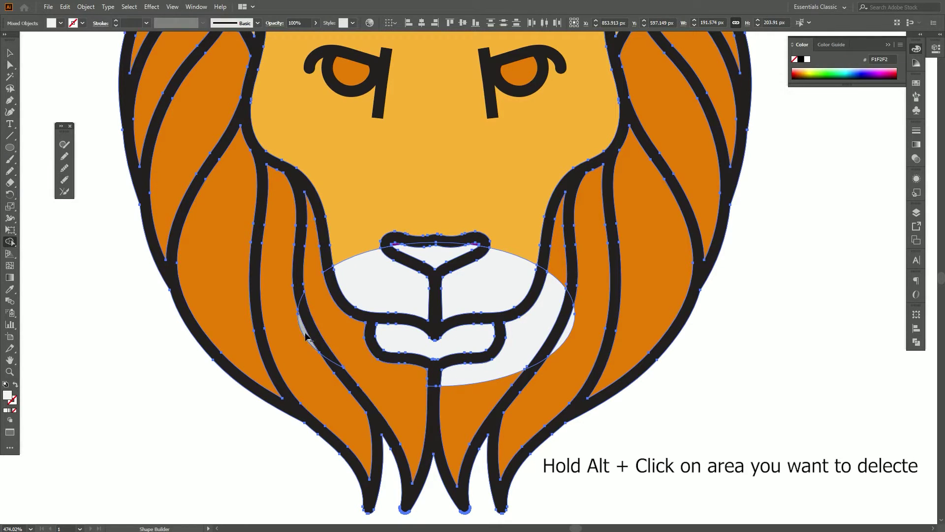
pyautogui.keyDown('alt'); pyautogui.click(305, 335); pyautogui.keyUp('alt')
pyautogui.keyDown('alt'); pyautogui.click(477, 374); pyautogui.keyUp('alt')
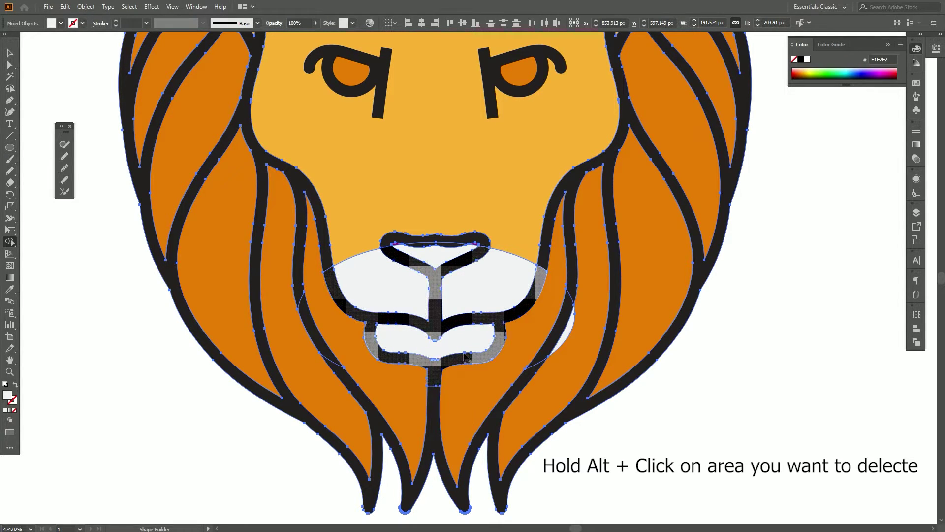
pyautogui.keyDown('alt'); pyautogui.click(570, 326); pyautogui.keyUp('alt')
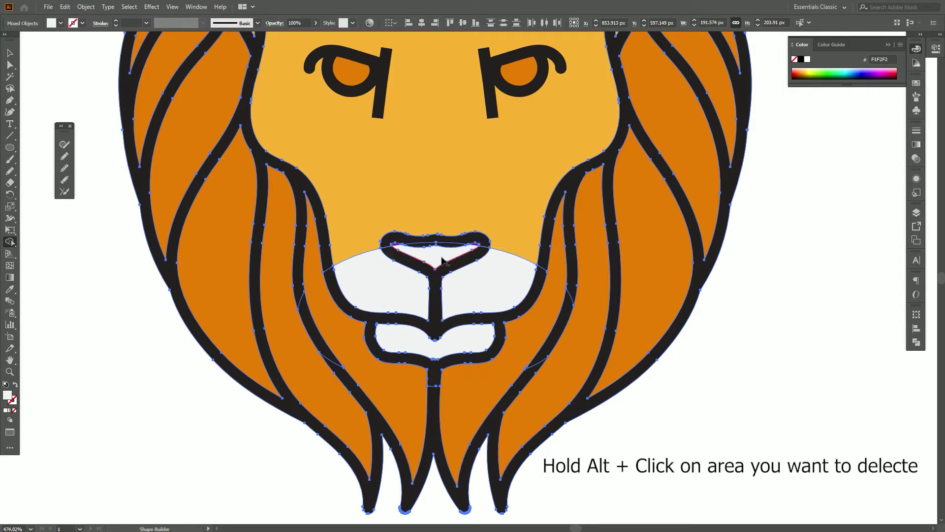
pyautogui.click(436, 256)
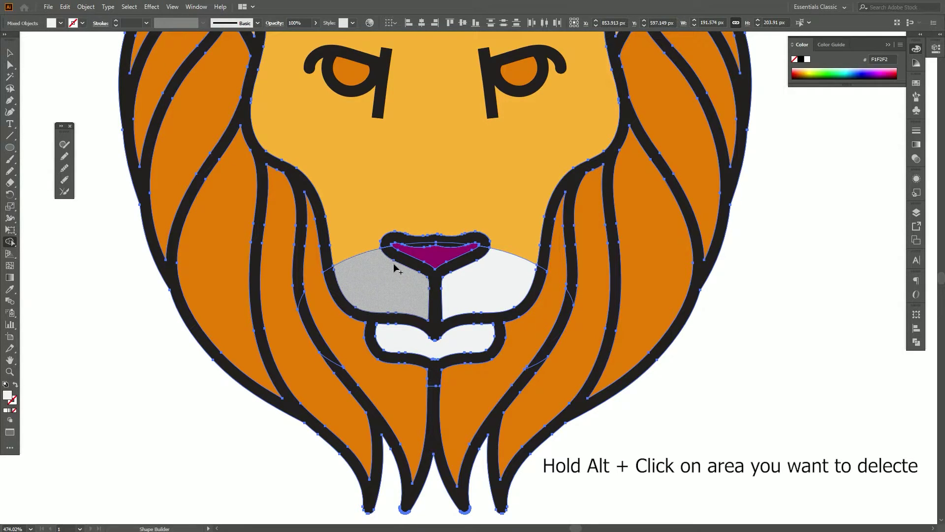
pyautogui.press('c')
pyautogui.press('v')
pyautogui.click(755, 375)
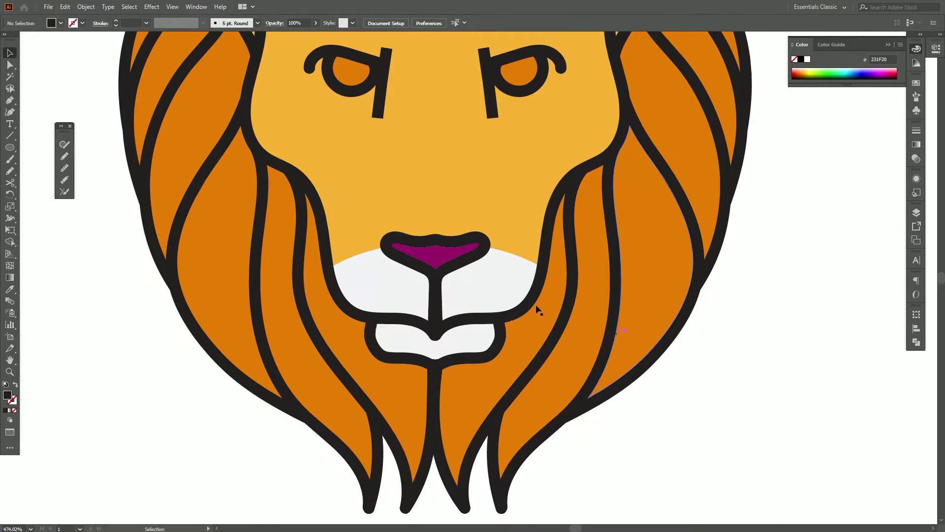
pyautogui.click(498, 297)
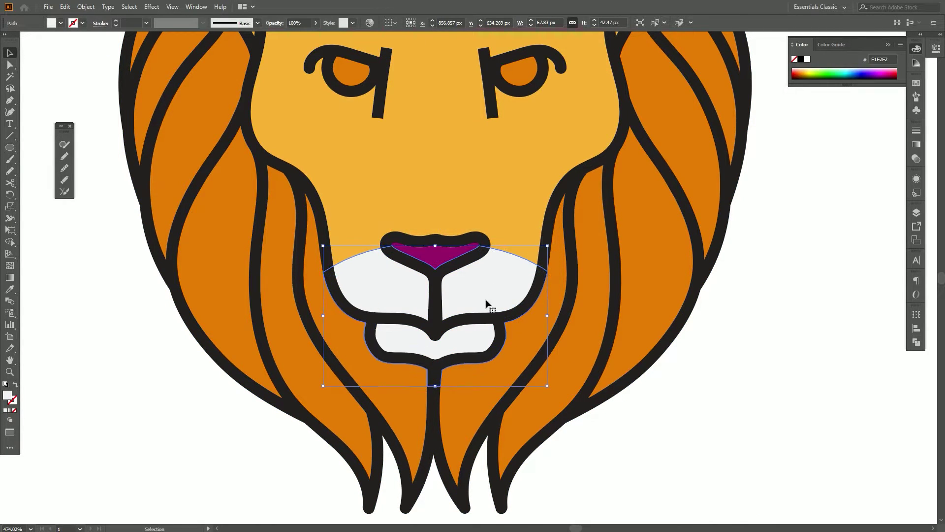
pyautogui.click(710, 338)
pyautogui.moveTo(516, 225); pyautogui.dragTo(526, 237)
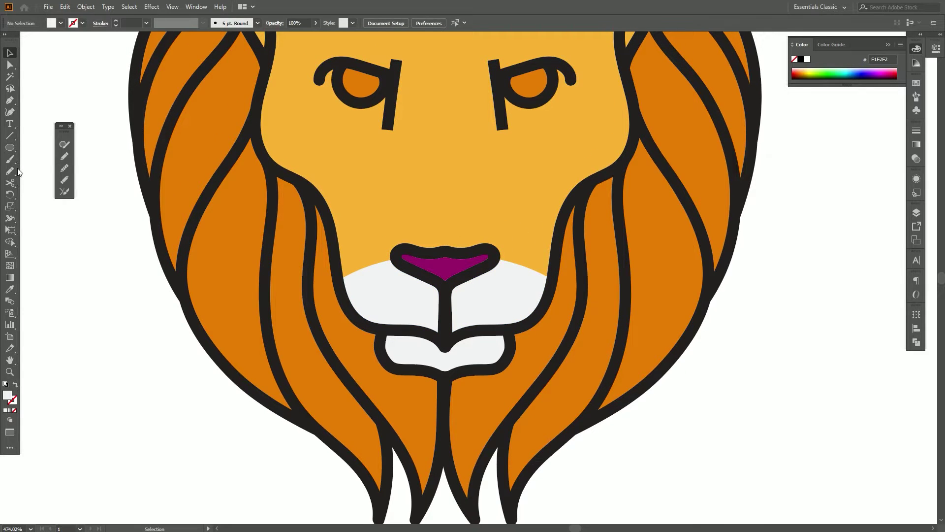
# Draw a circle about 3.1 px across on the right half of the muzzle and fill it with black 231F20.
pyautogui.press('b')
pyautogui.moveTo(10, 152); pyautogui.dragTo(34, 171)
pyautogui.moveTo(503, 282); pyautogui.dragTo(506, 290)
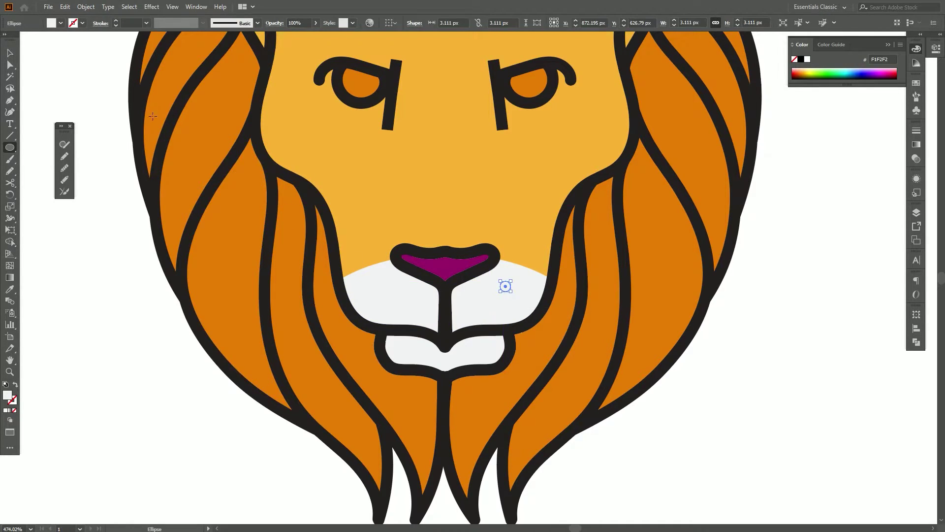
pyautogui.click(61, 24)
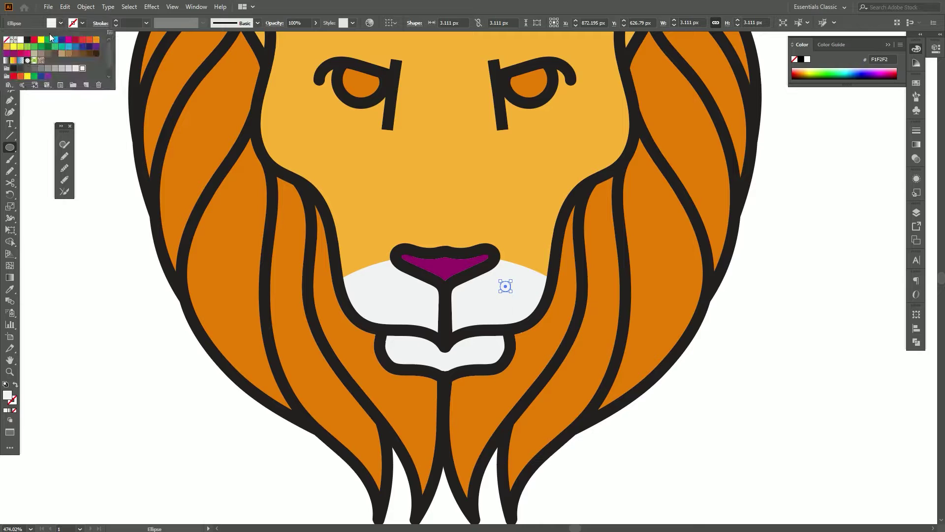
pyautogui.click(681, 380)
pyautogui.press('v')
pyautogui.click(674, 377)
# Duplicate the black dot below and to its left to form a triangle of three whisker dots, and group them.
pyautogui.moveTo(508, 288); pyautogui.dragTo(508, 311)
pyautogui.click(517, 308)
pyautogui.keyDown('shift'); pyautogui.click(508, 286); pyautogui.keyUp('shift')
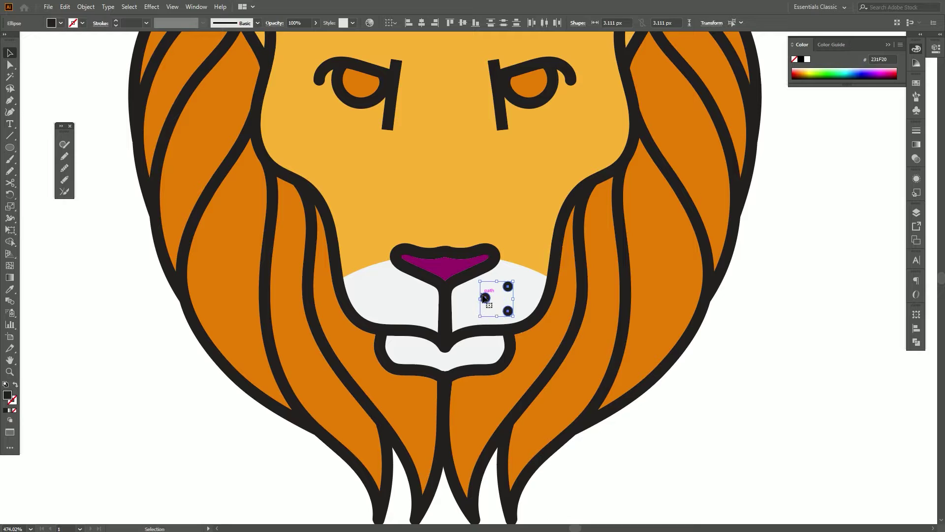
pyautogui.rightClick(485, 298)
pyautogui.click(507, 355)
# Copy the group of three whisker dots straight across to the left half of the muzzle.
pyautogui.click(756, 401)
pyautogui.moveTo(507, 311); pyautogui.dragTo(398, 310)
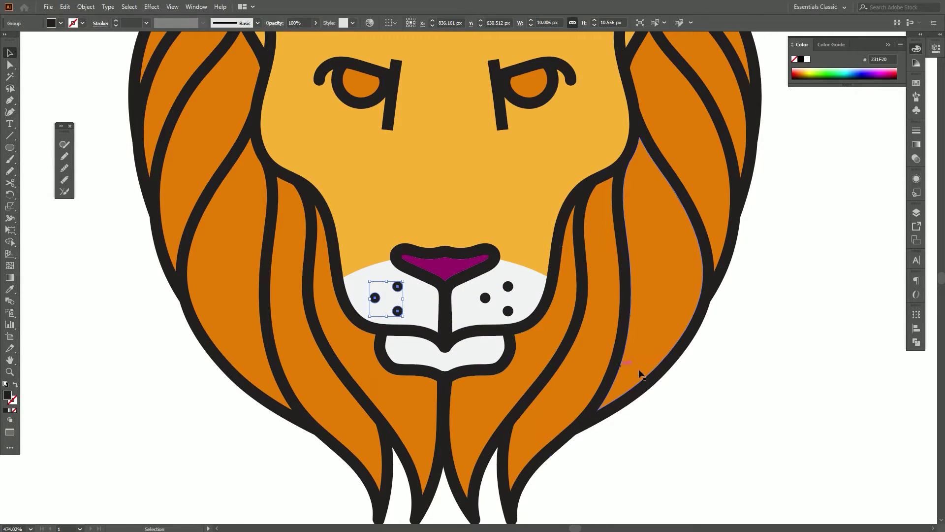
pyautogui.click(741, 408)
# With the Pen tool, draw a closed shape with a curved lower edge over the upper part of the left outer forehead tuft.
pyautogui.press('z')
pyautogui.moveTo(529, 355); pyautogui.dragTo(456, 296)
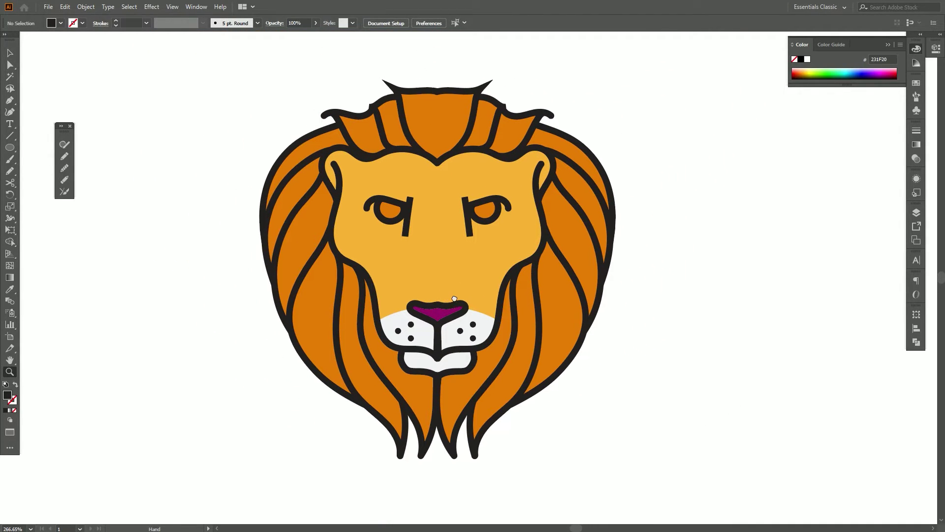
pyautogui.press('v')
pyautogui.moveTo(626, 323); pyautogui.dragTo(635, 315)
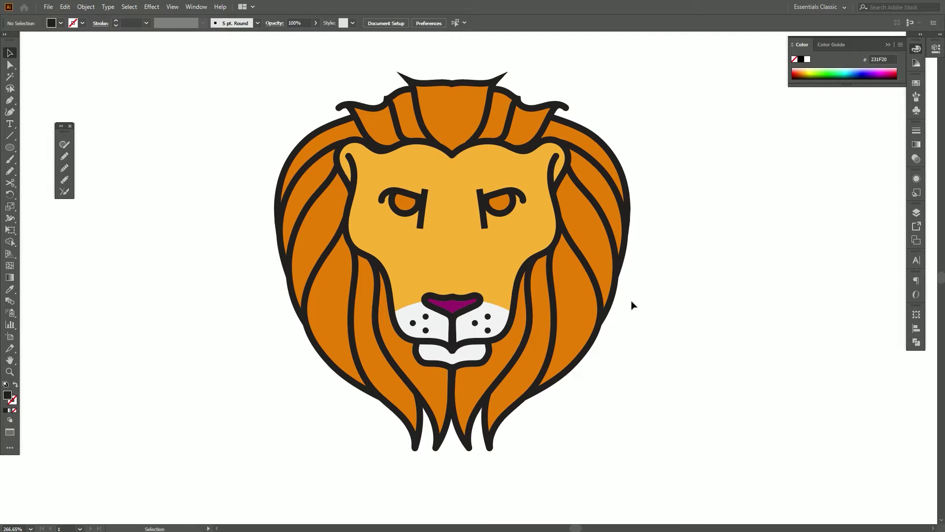
pyautogui.press('z')
pyautogui.moveTo(435, 142); pyautogui.dragTo(480, 266)
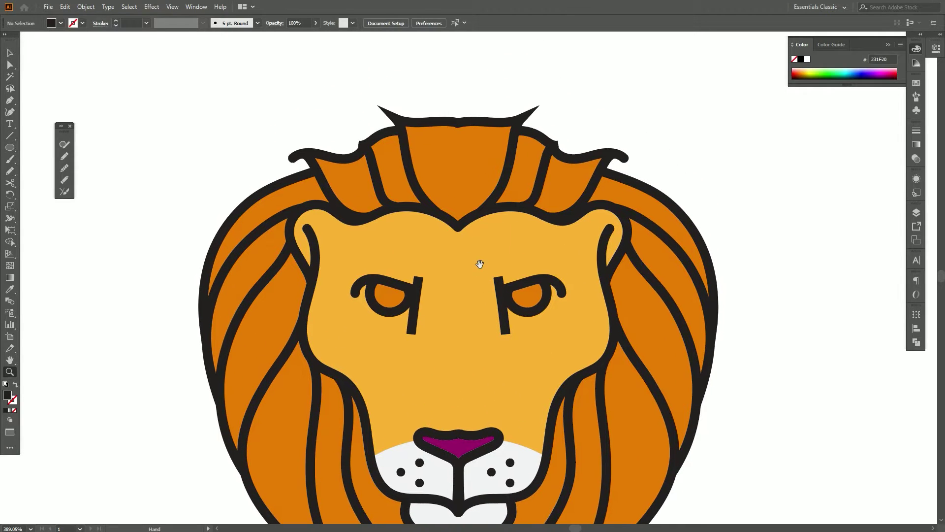
pyautogui.press('p')
pyautogui.click(294, 168)
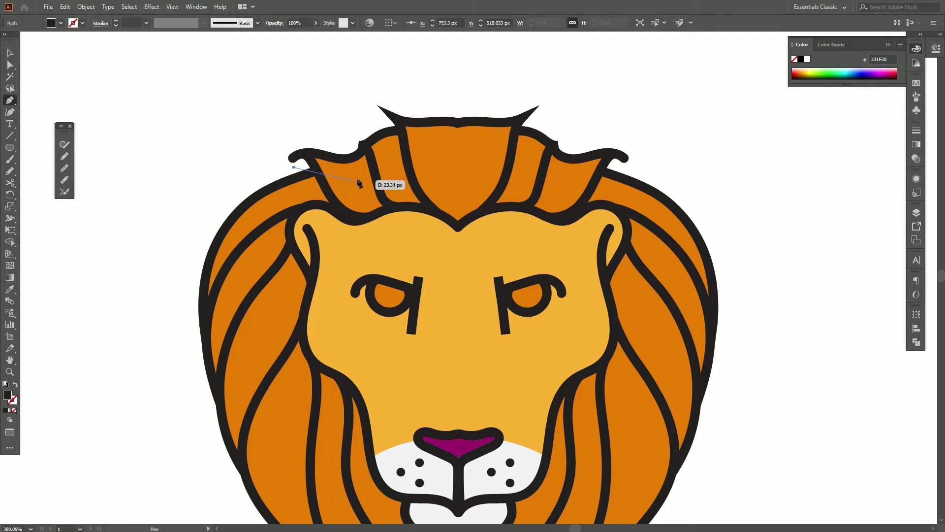
pyautogui.moveTo(371, 174)
pyautogui.mouseDown()
pyautogui.moveTo(395, 155)
pyautogui.moveTo(375, 157)
pyautogui.moveTo(370, 168)
pyautogui.mouseUp()
pyautogui.click(370, 160)
pyautogui.click(360, 141)
pyautogui.click(330, 135)
pyautogui.click(298, 141)
pyautogui.click(295, 168)
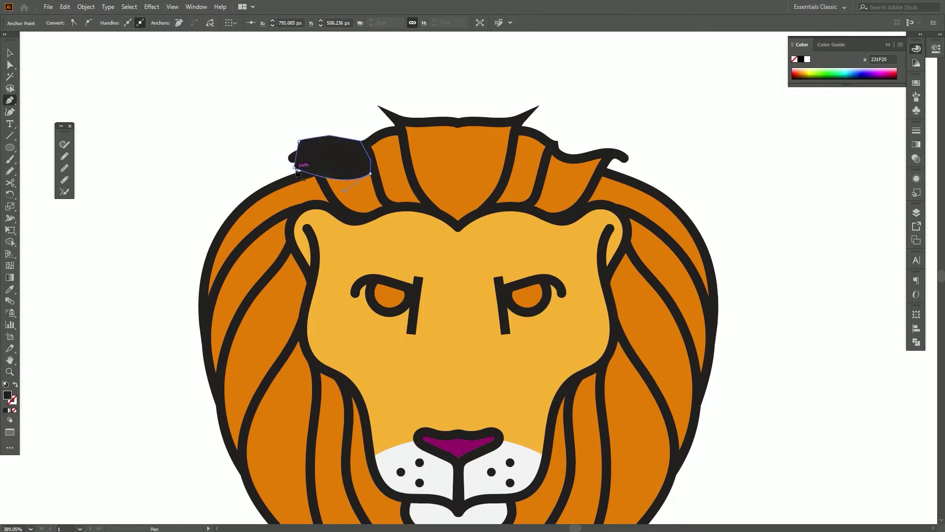
# With the Shape Builder on the new shape and the orange tuft, remove the part lying outside the tuft.
pyautogui.press('v')
pyautogui.keyDown('shift'); pyautogui.click(364, 199); pyautogui.keyUp('shift')
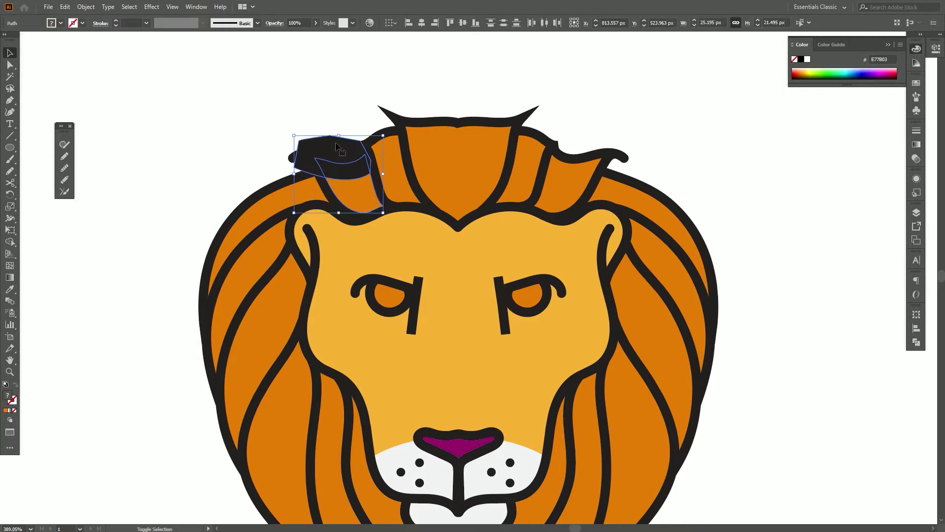
pyautogui.click(10, 243)
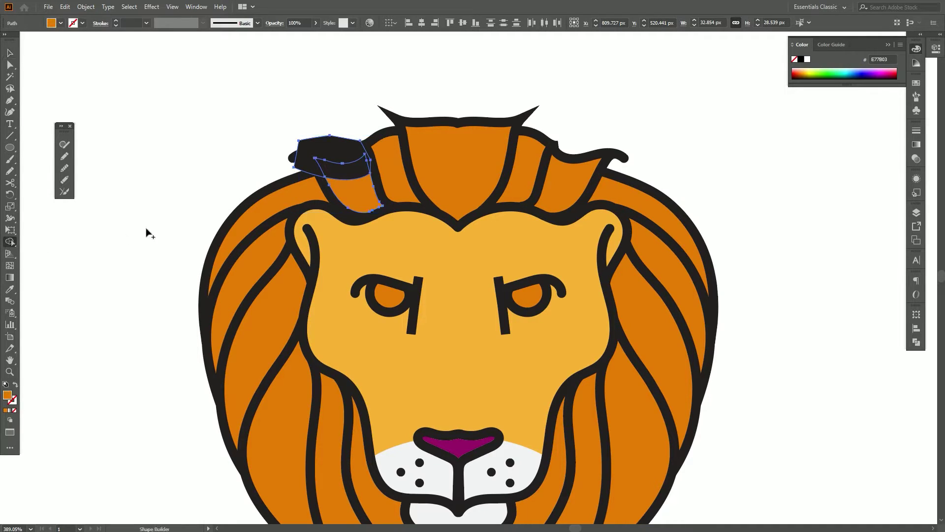
pyautogui.keyDown('alt'); pyautogui.click(329, 150); pyautogui.keyUp('alt')
pyautogui.press('v')
# Fill the remaining upper piece of the tuft with the light orange FBA028 sampled from the middle swatch.
pyautogui.click(340, 167)
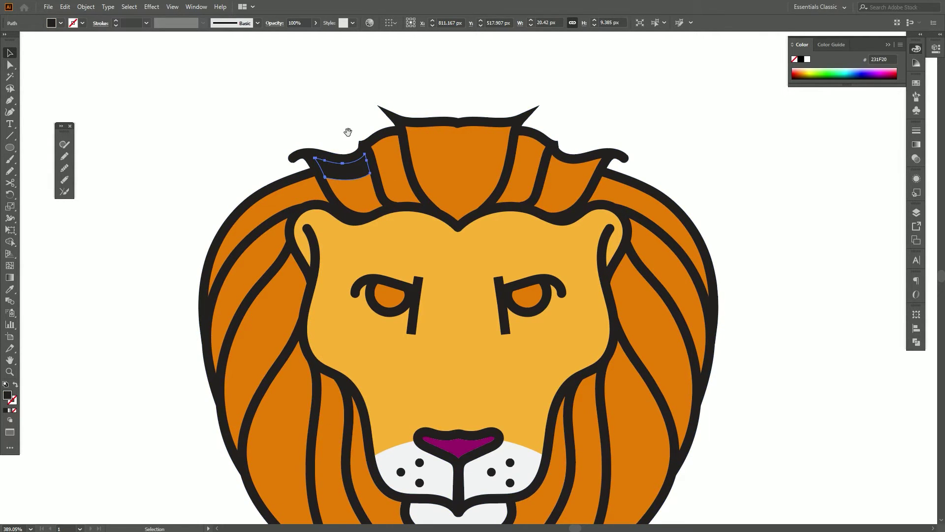
pyautogui.moveTo(348, 131); pyautogui.dragTo(298, 247)
pyautogui.press('i')
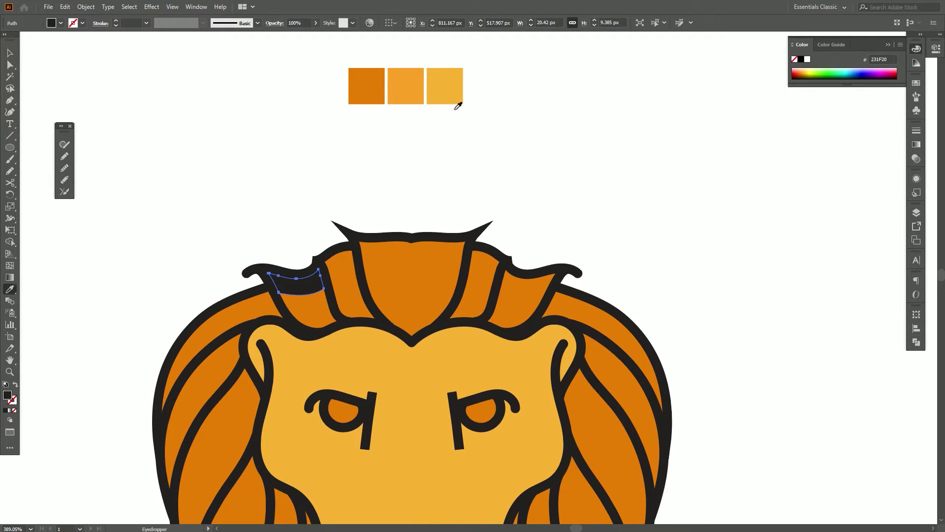
pyautogui.click(407, 84)
pyautogui.press('v')
pyautogui.click(241, 143)
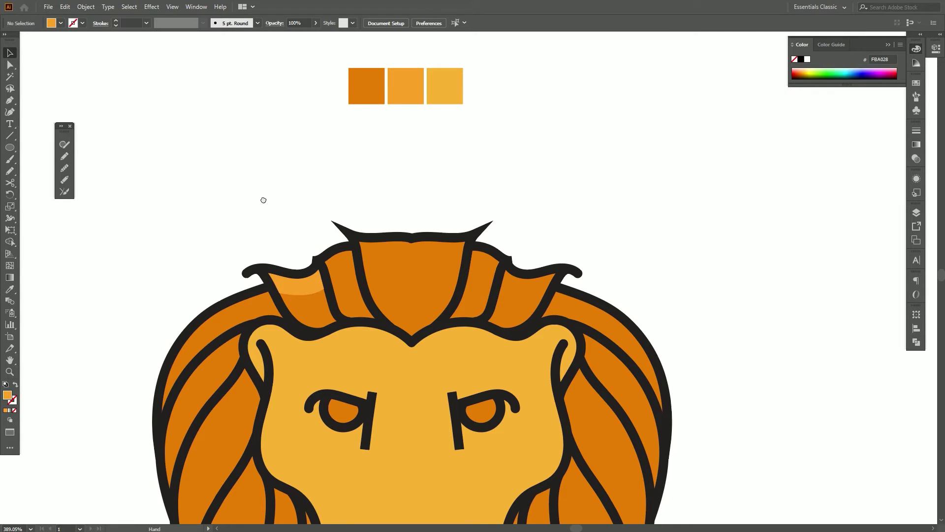
# Copy the light orange highlight to the matching tuft on the right side of the forehead and reflect it horizontally.
pyautogui.moveTo(261, 205); pyautogui.dragTo(261, 102)
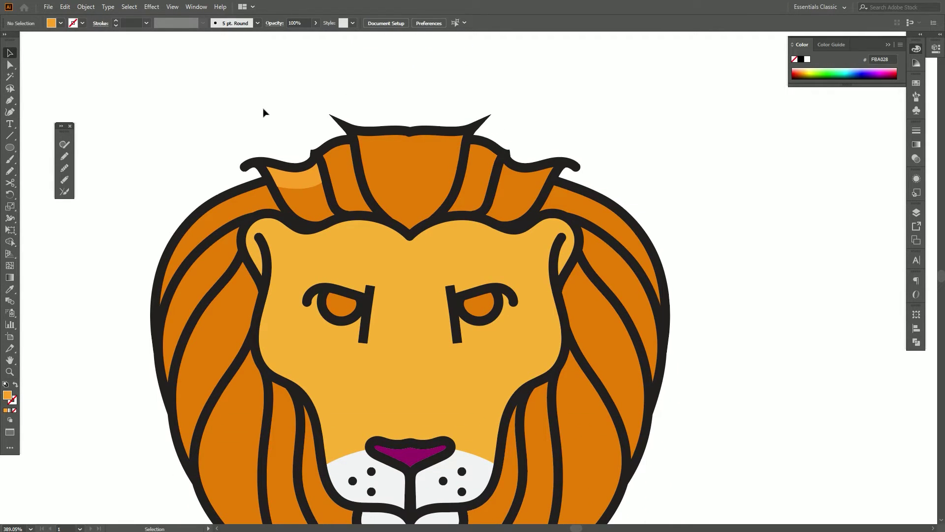
pyautogui.click(295, 186)
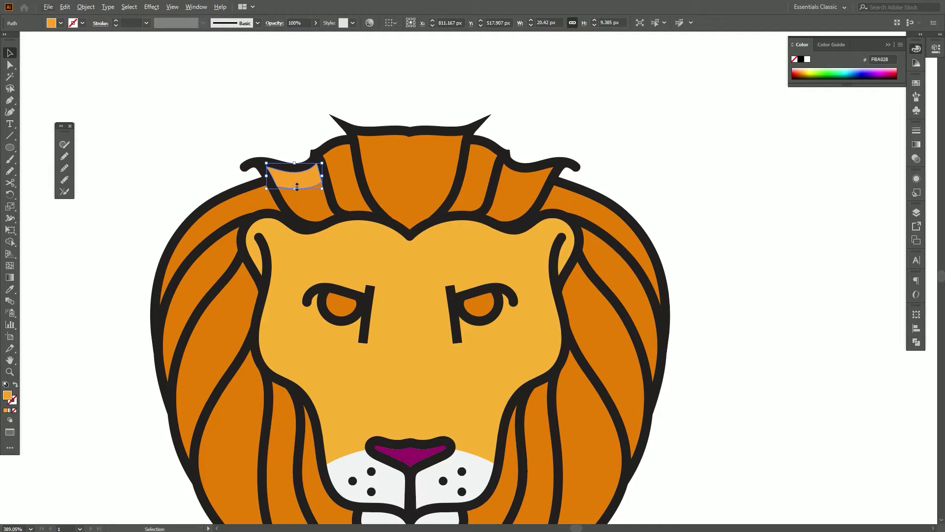
pyautogui.moveTo(297, 186); pyautogui.dragTo(520, 163)
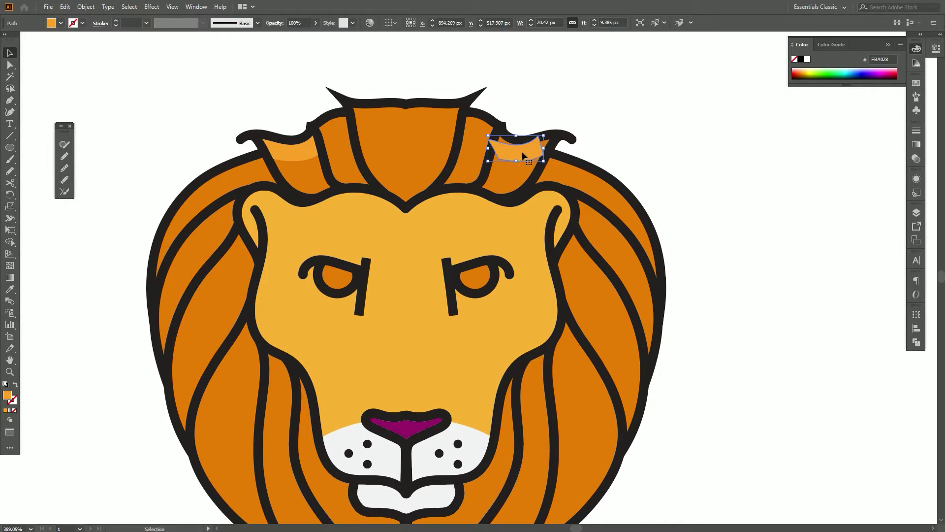
pyautogui.rightClick(522, 154)
pyautogui.moveTo(557, 307)
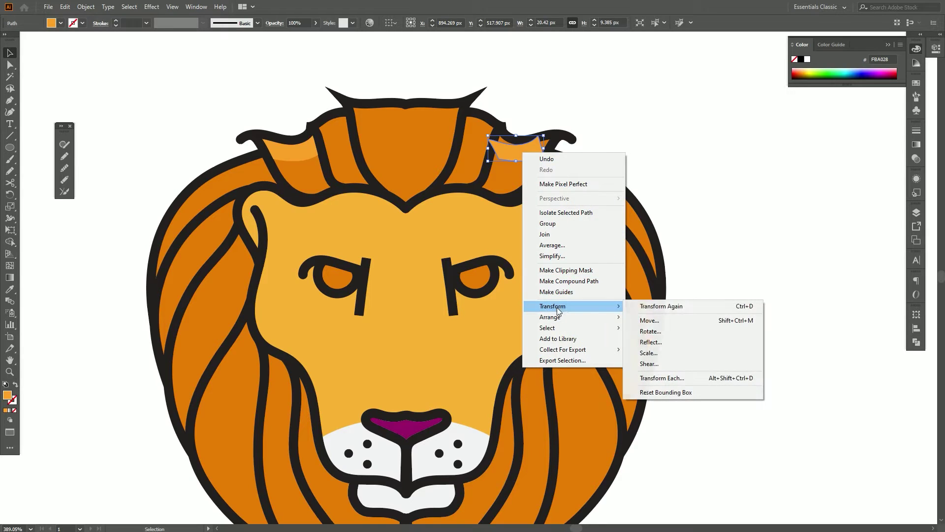
pyautogui.click(650, 341)
pyautogui.click(679, 344)
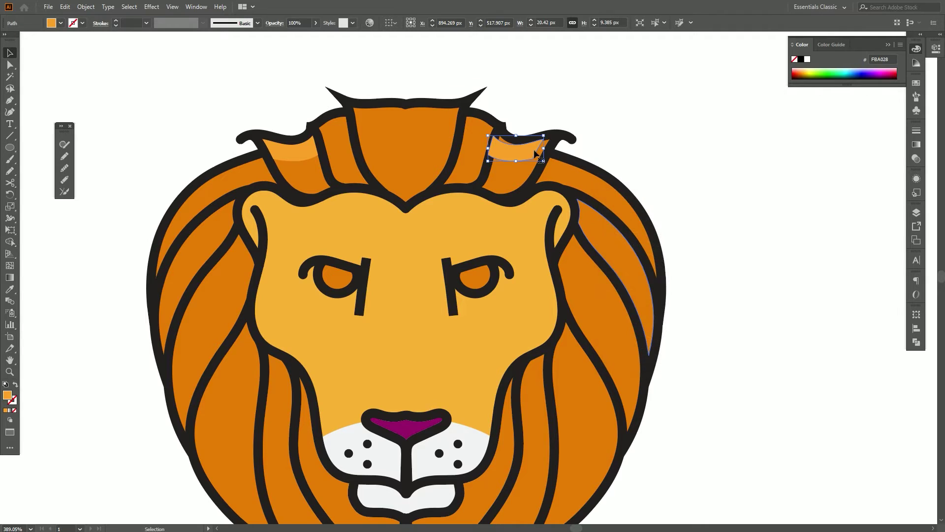
# Shift the reflected highlight slightly so it fits between the outlines of the right tuft.
pyautogui.moveTo(513, 156); pyautogui.dragTo(517, 156)
pyautogui.moveTo(518, 151); pyautogui.dragTo(516, 150)
pyautogui.click(660, 163)
# With the Pen tool, draw a light orange highlight over the top of the narrow hair strand left of the central forelock.
pyautogui.moveTo(632, 141); pyautogui.dragTo(637, 121)
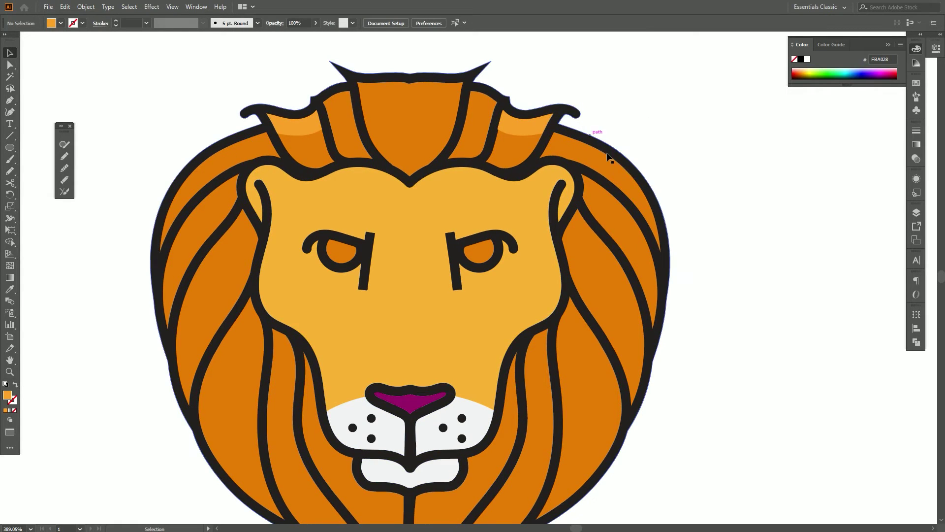
pyautogui.press('p')
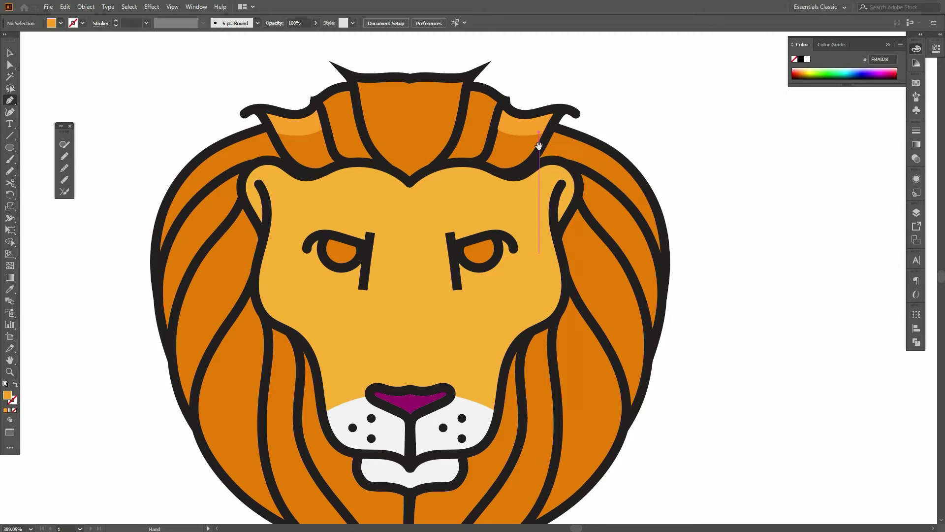
pyautogui.moveTo(540, 146); pyautogui.dragTo(557, 166)
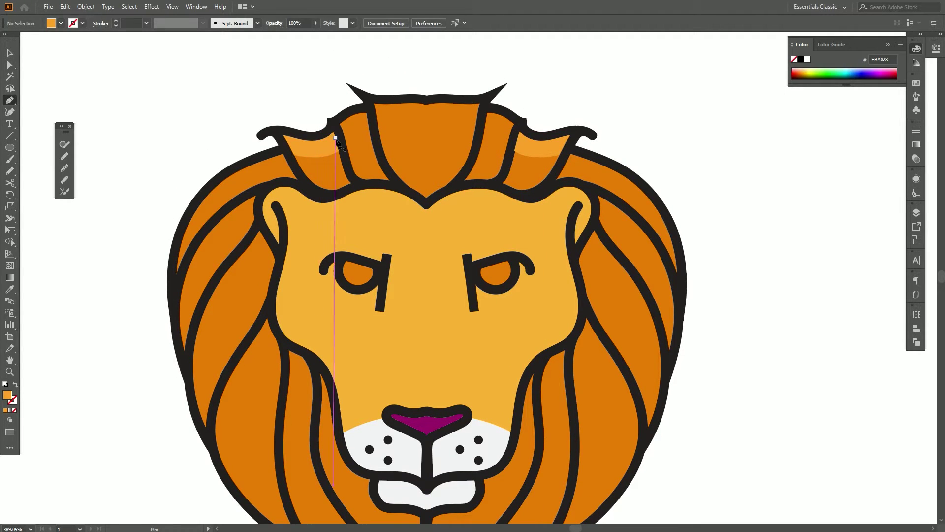
pyautogui.click(340, 139)
pyautogui.moveTo(369, 129); pyautogui.dragTo(380, 124)
pyautogui.click(370, 112)
pyautogui.click(358, 104)
pyautogui.click(341, 111)
pyautogui.click(336, 125)
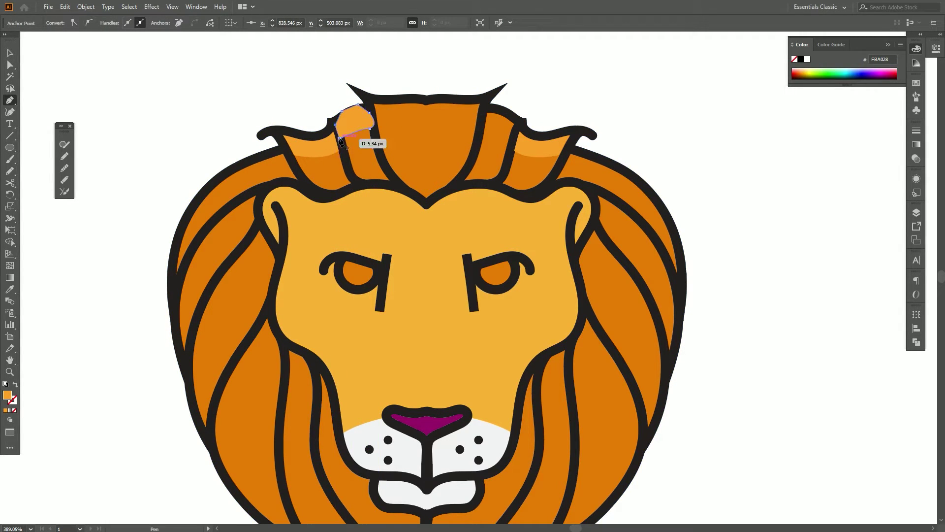
pyautogui.click(341, 139)
# Bring the black lion line art to the front of the narrow strand's highlight.
pyautogui.press('v')
pyautogui.click(386, 170)
pyautogui.press('ctrl')
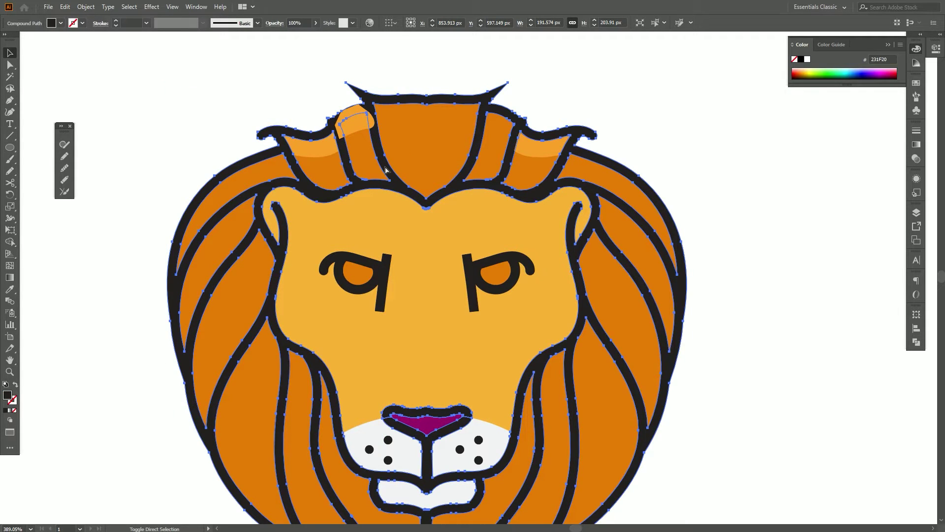
pyautogui.click(289, 85)
# Draw a curved highlight along the outer edge of the upper-left mane lock with the Pen tool and fill it with light orange FBA028.
pyautogui.moveTo(304, 89)
pyautogui.mouseDown()
pyautogui.moveTo(290, 83)
pyautogui.moveTo(316, 98)
pyautogui.mouseUp()
pyautogui.press('p')
pyautogui.moveTo(269, 161); pyautogui.dragTo(288, 157)
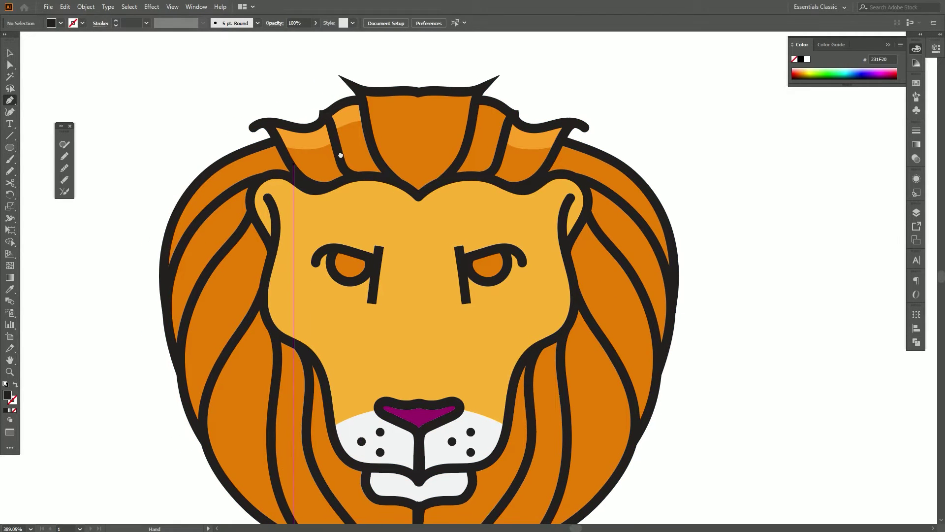
pyautogui.click(283, 154)
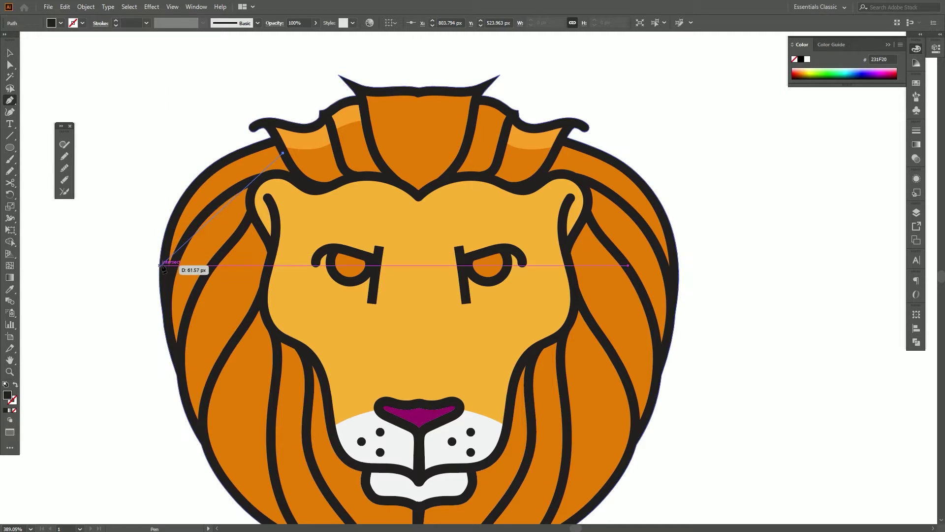
pyautogui.moveTo(165, 253); pyautogui.dragTo(120, 354)
pyautogui.click(164, 253)
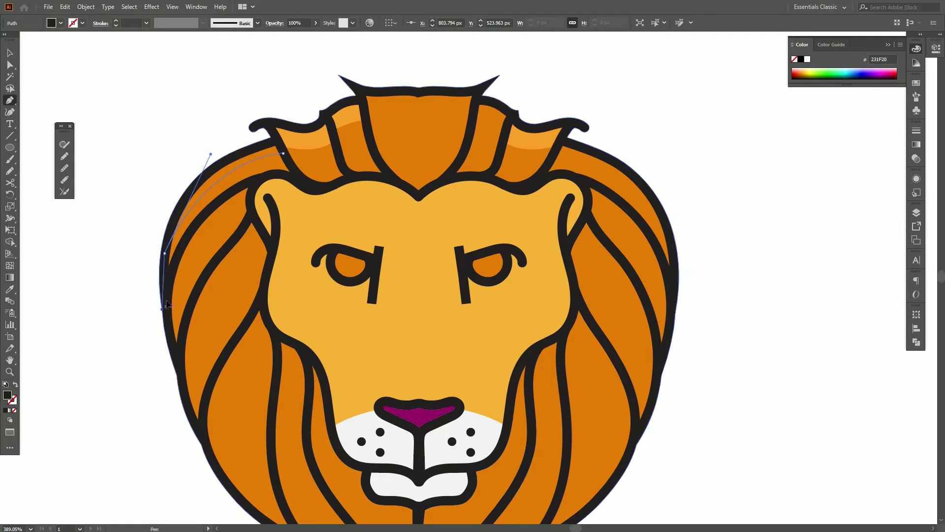
pyautogui.click(175, 220)
pyautogui.click(192, 187)
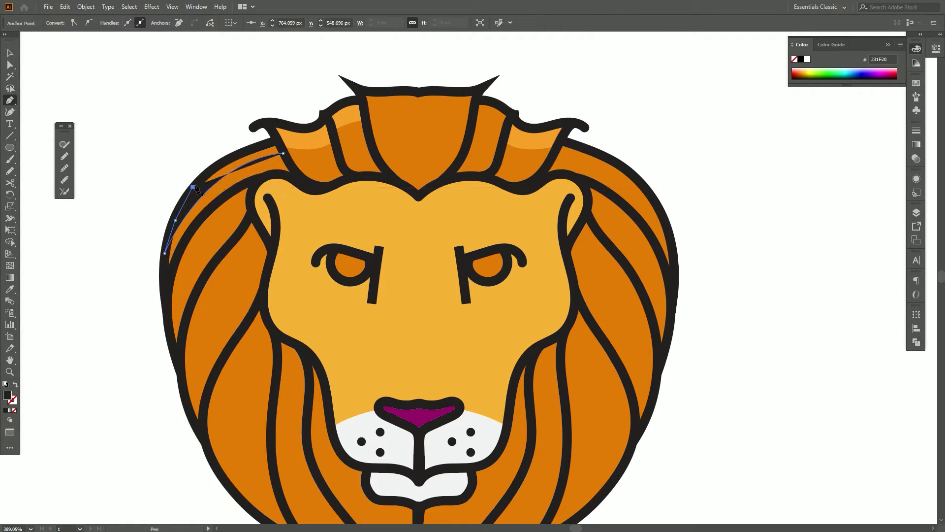
pyautogui.click(219, 163)
pyautogui.click(243, 153)
pyautogui.click(272, 143)
pyautogui.moveTo(283, 153); pyautogui.dragTo(285, 155)
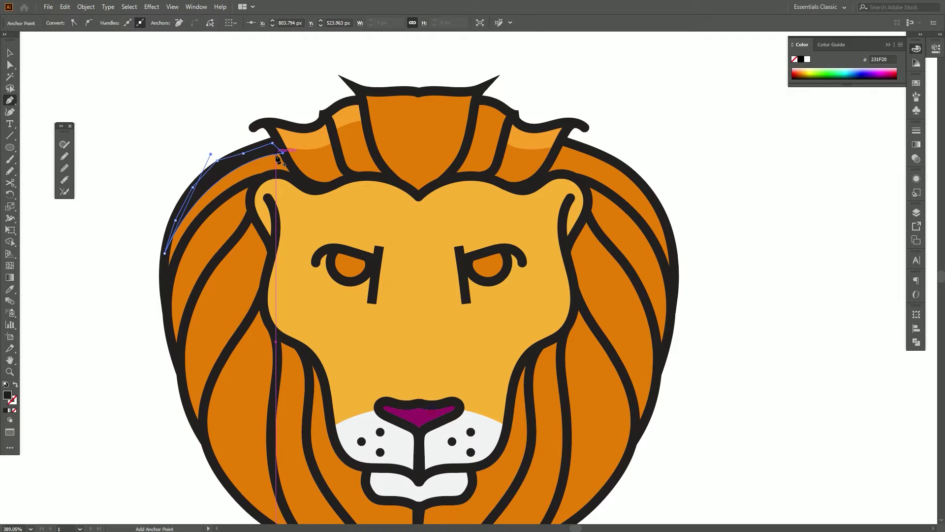
pyautogui.click(13, 287)
pyautogui.click(311, 139)
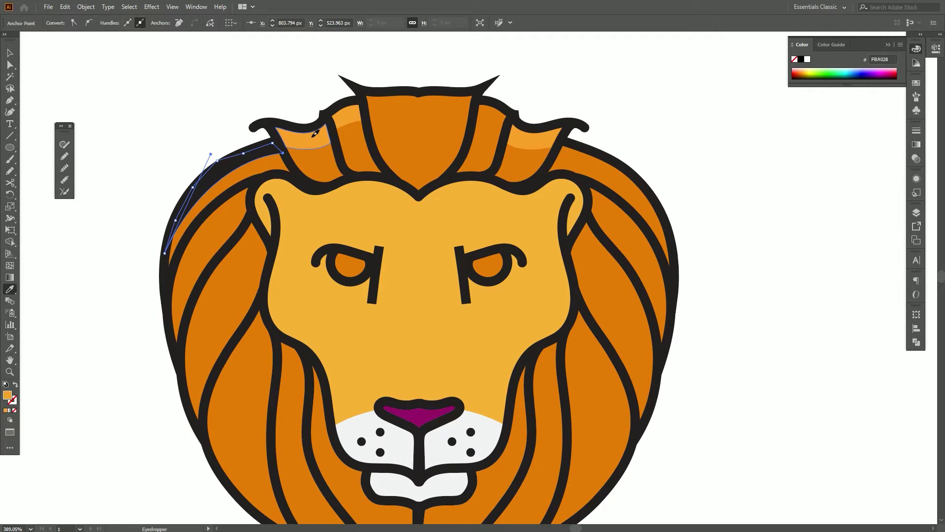
# Bring the black lion line art to the front of the mane lock's highlight.
pyautogui.press('v')
pyautogui.click(269, 123)
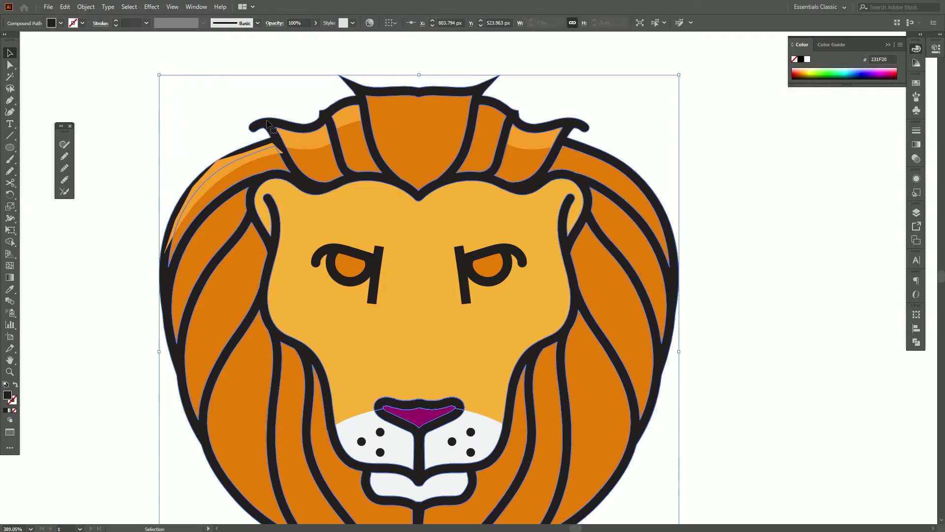
pyautogui.rightClick(267, 121)
pyautogui.moveTo(308, 232)
pyautogui.click(470, 231)
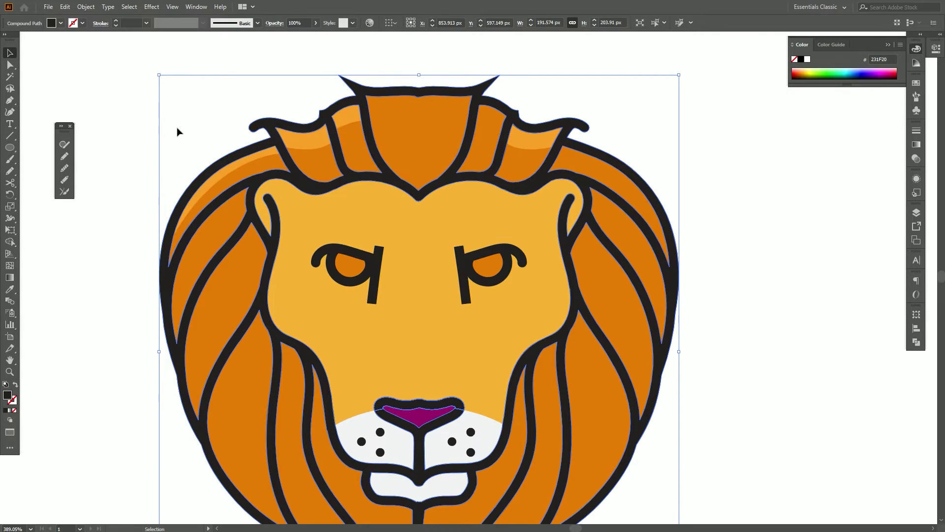
# With the Pen tool, draw a closed curved highlight shape along the outer edge of the second mane lock beside the left ear.
pyautogui.click(144, 150)
pyautogui.moveTo(138, 165); pyautogui.dragTo(157, 132)
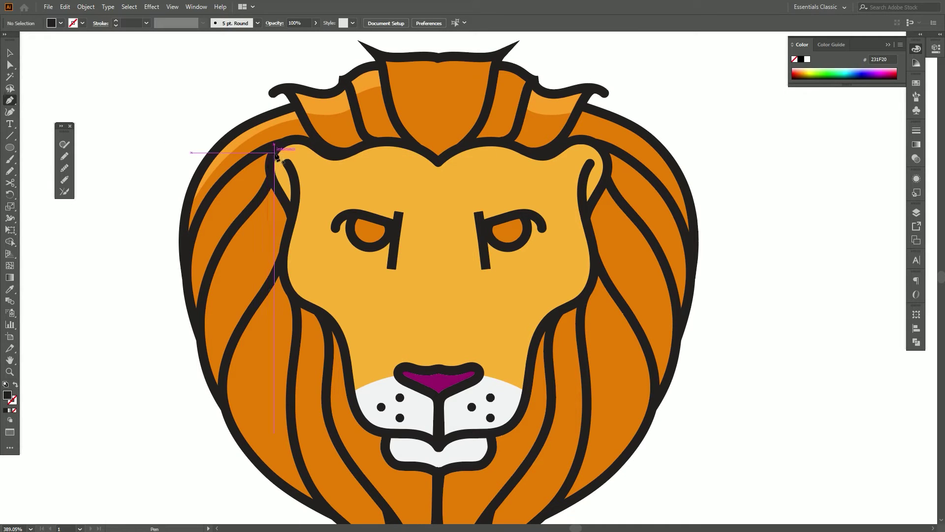
pyautogui.click(269, 149)
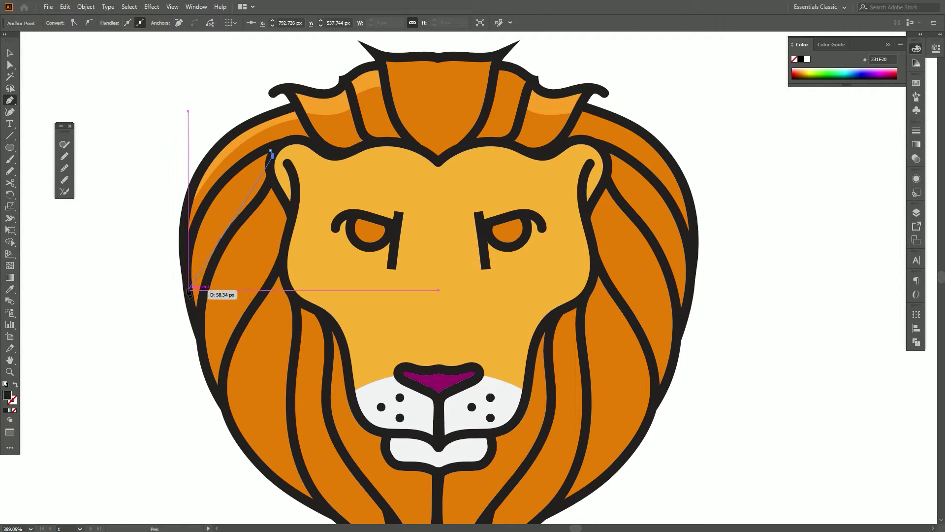
pyautogui.moveTo(188, 287); pyautogui.dragTo(183, 354)
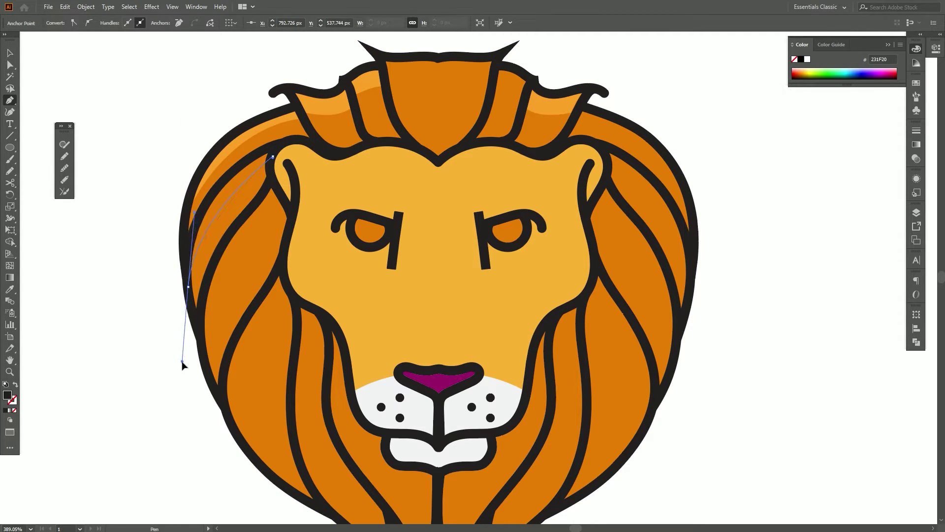
pyautogui.moveTo(187, 234); pyautogui.dragTo(188, 233)
pyautogui.click(188, 240)
pyautogui.moveTo(216, 190); pyautogui.dragTo(222, 182)
pyautogui.click(249, 158)
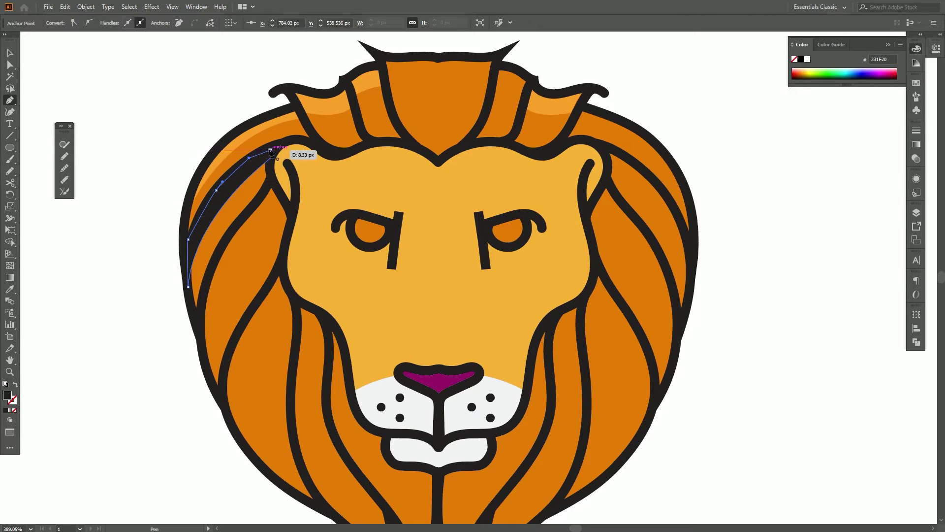
pyautogui.click(272, 155)
# Fill the second lock's highlight with light orange FBA028 sampled from the upper-left mane lock's highlight, and deselect it.
pyautogui.click(12, 292)
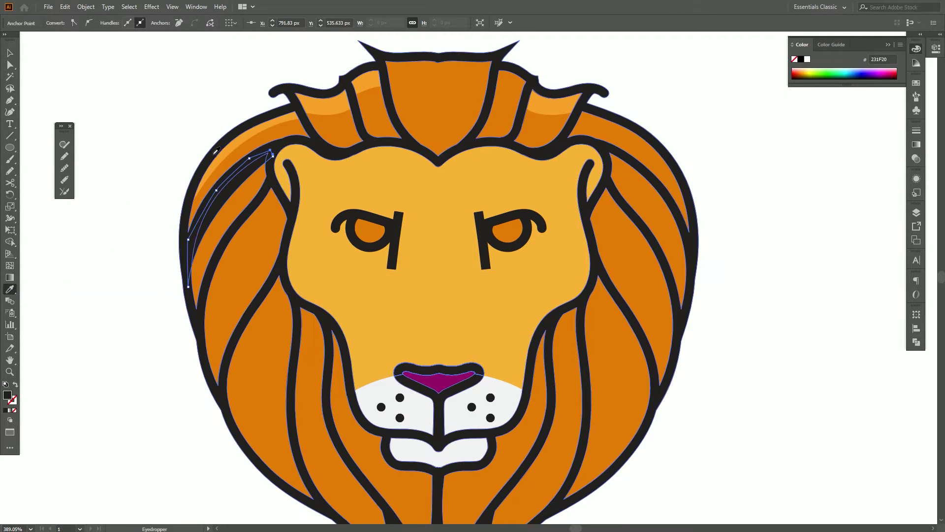
pyautogui.click(231, 147)
pyautogui.click(10, 55)
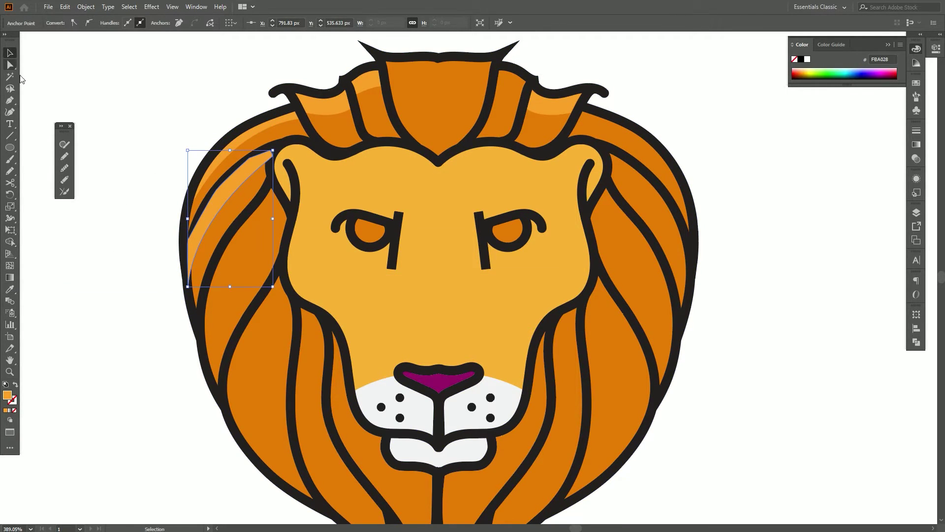
pyautogui.click(162, 331)
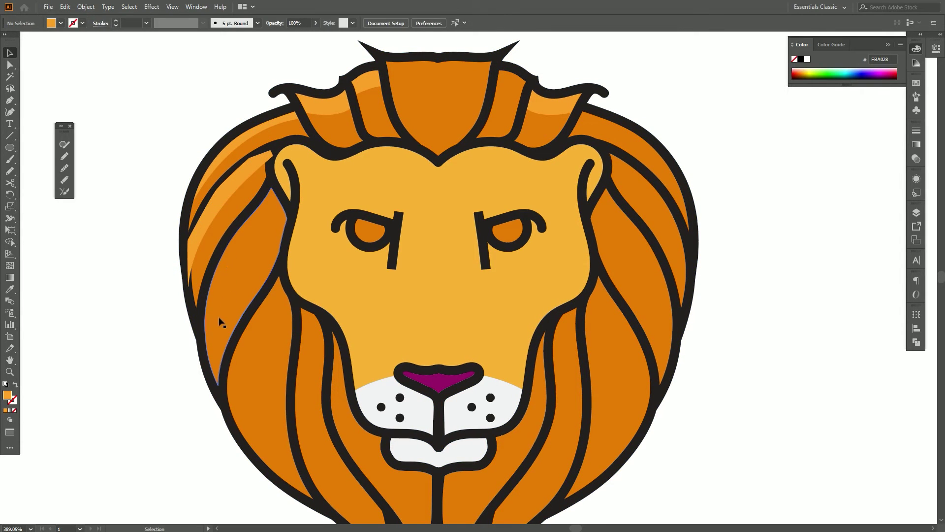
# With the Pen tool, draw the curved inner edge of a highlight down the third left mane lock, from below the ear to its lower tip.
pyautogui.press('p')
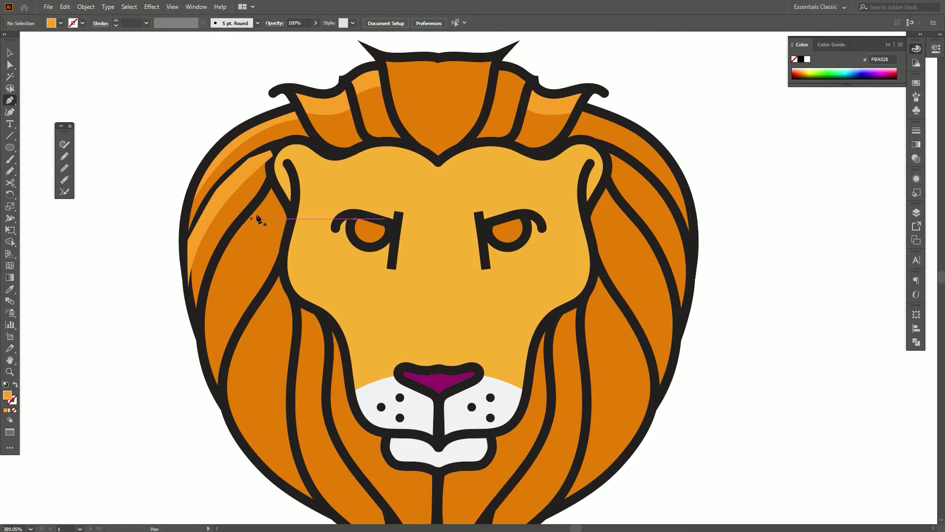
pyautogui.click(278, 189)
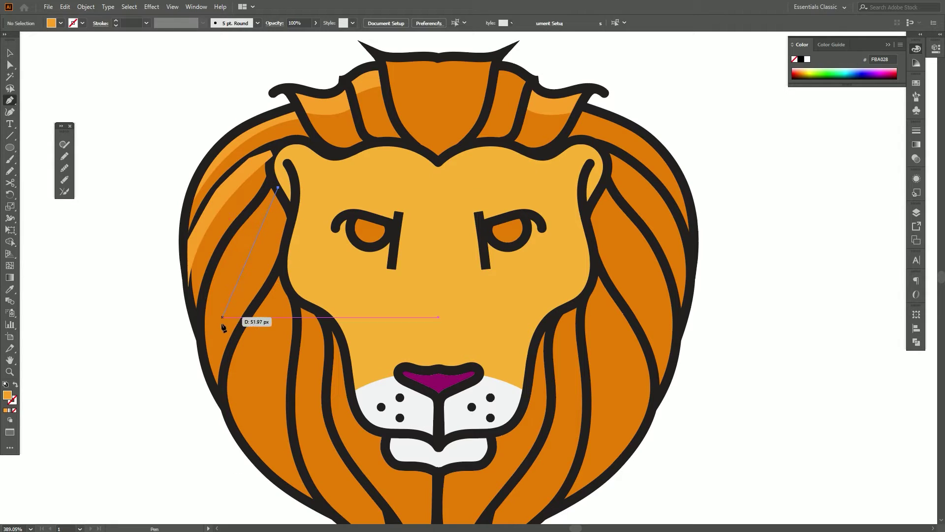
pyautogui.moveTo(216, 387); pyautogui.dragTo(233, 451)
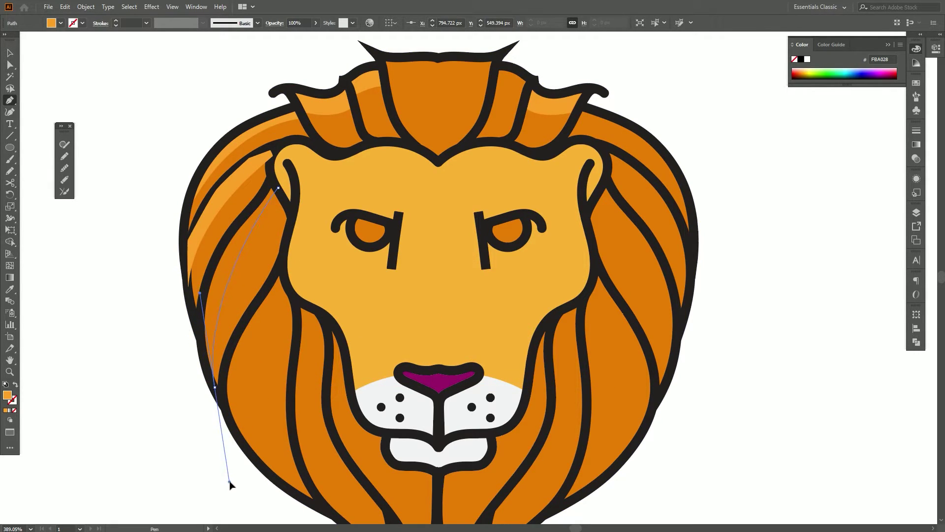
pyautogui.moveTo(233, 482); pyautogui.dragTo(233, 482)
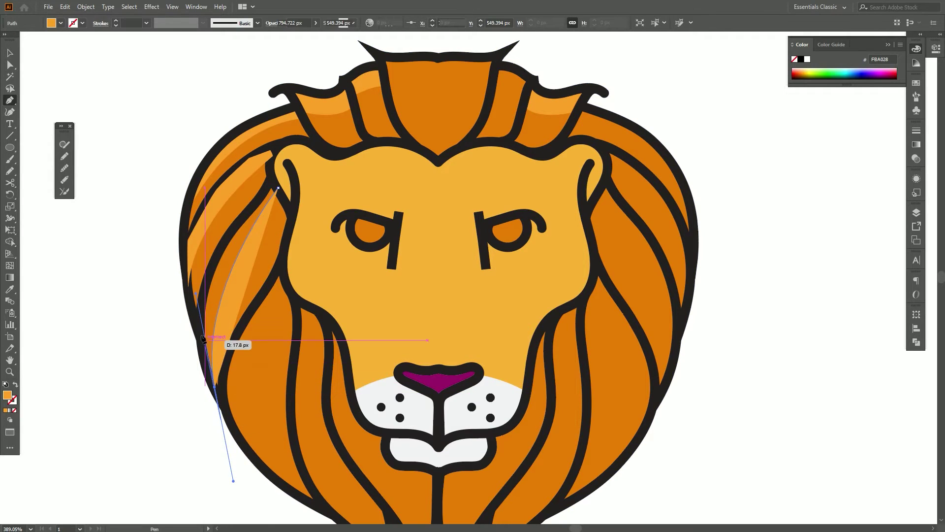
pyautogui.click(205, 370)
pyautogui.hotkey('ctrl', 'z')
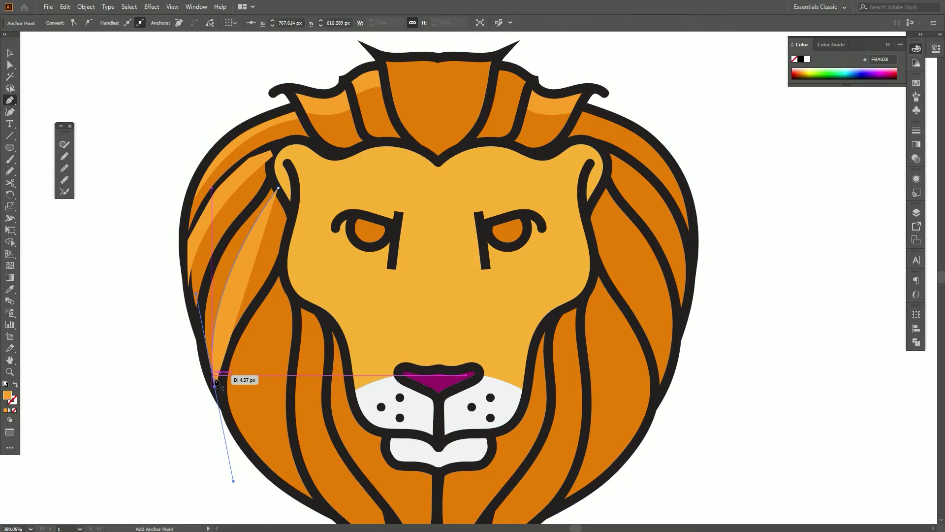
# Trace the rest of the third left lock's highlight up along its outer edge and close the shape below the ear.
pyautogui.click(215, 387)
pyautogui.click(205, 373)
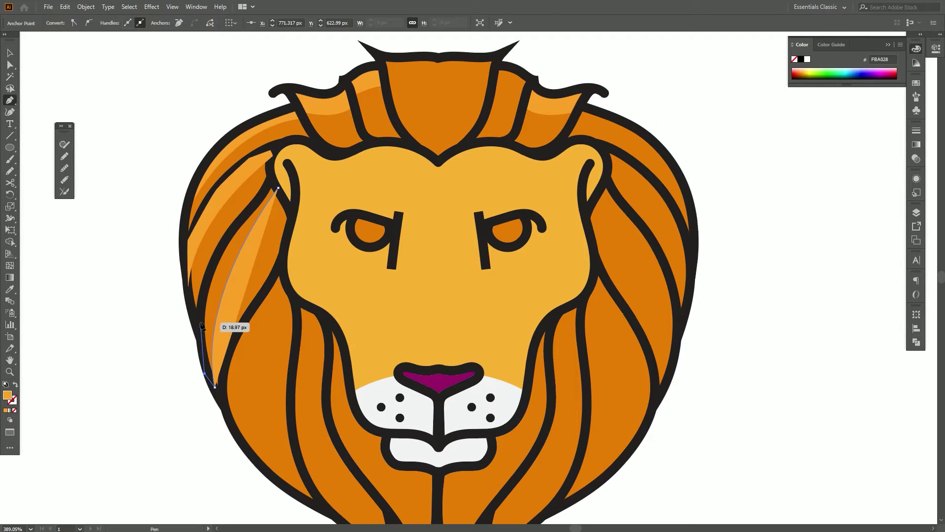
pyautogui.click(200, 322)
pyautogui.click(209, 273)
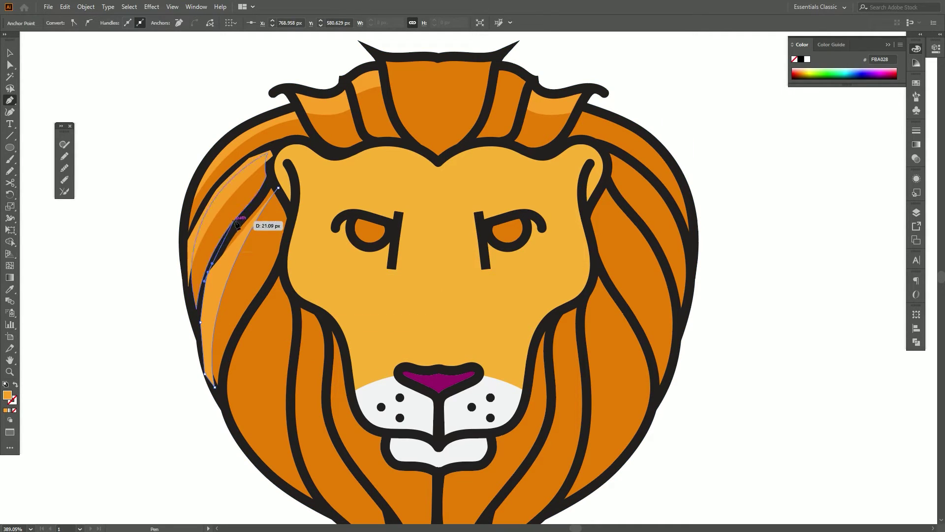
pyautogui.click(239, 218)
pyautogui.click(260, 196)
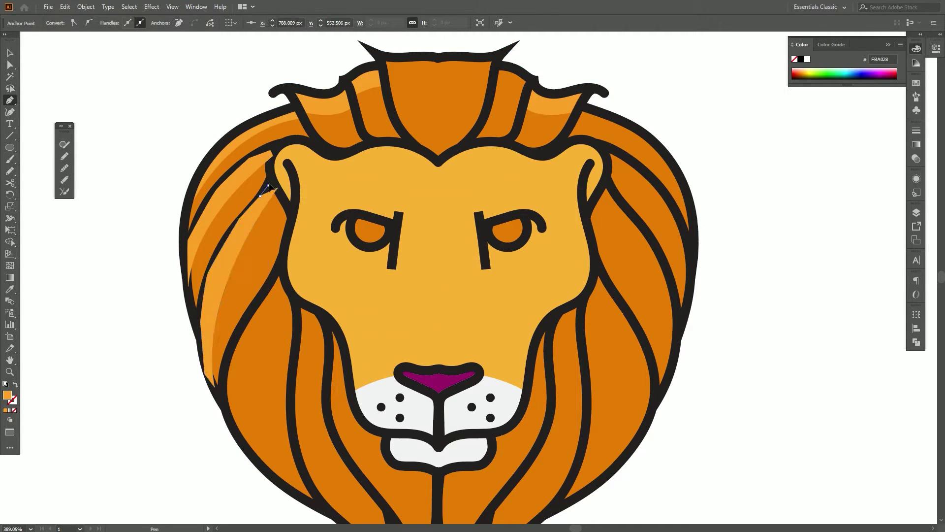
pyautogui.click(269, 184)
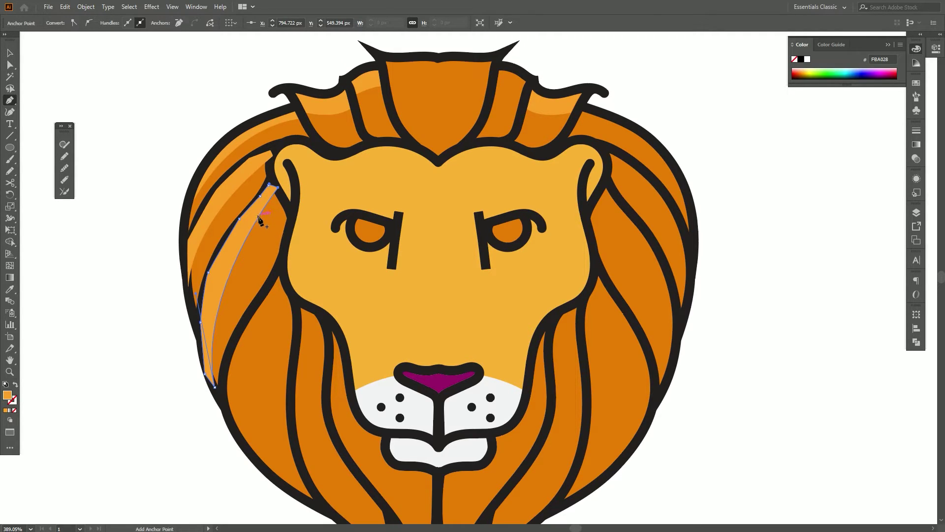
pyautogui.moveTo(278, 228); pyautogui.dragTo(271, 170)
pyautogui.press('v')
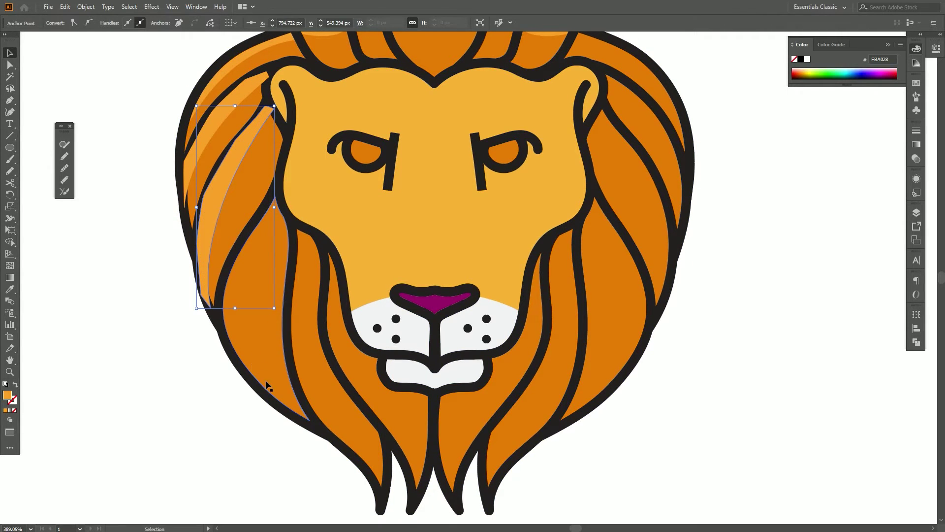
# With the Pen tool, draw a closed light orange highlight along the outer edge of the fourth left mane lock, beside the cheek.
pyautogui.press('p')
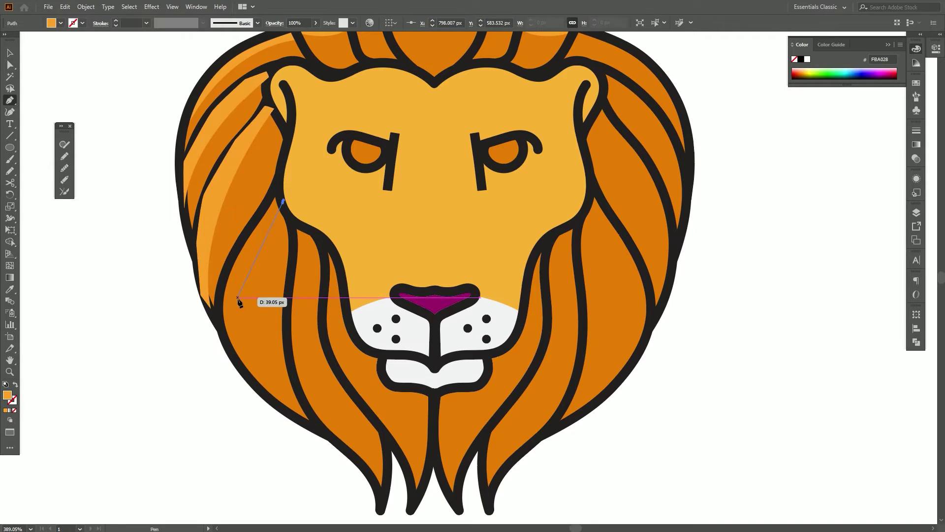
pyautogui.moveTo(237, 340); pyautogui.dragTo(238, 339)
pyautogui.moveTo(266, 399); pyautogui.dragTo(279, 413)
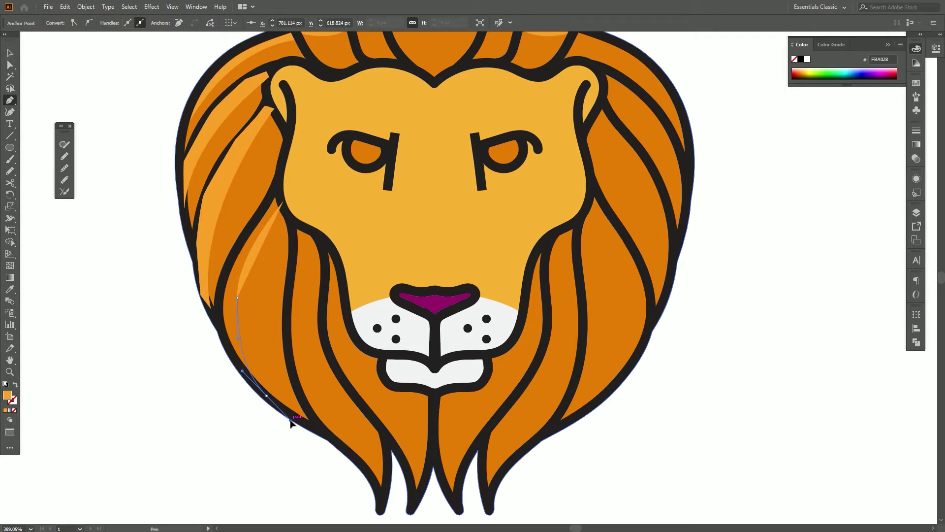
pyautogui.moveTo(241, 371); pyautogui.dragTo(224, 339)
pyautogui.click(223, 335)
pyautogui.click(219, 299)
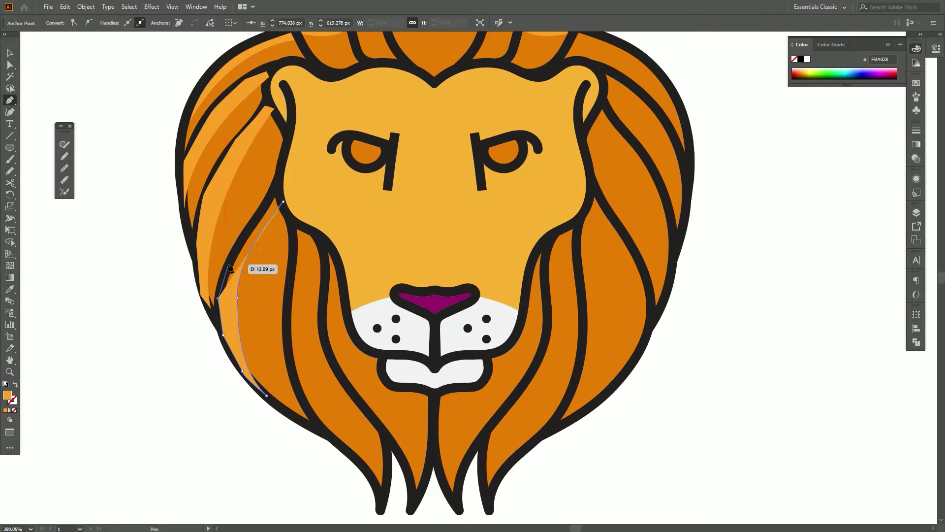
pyautogui.click(229, 261)
pyautogui.click(270, 197)
pyautogui.click(277, 189)
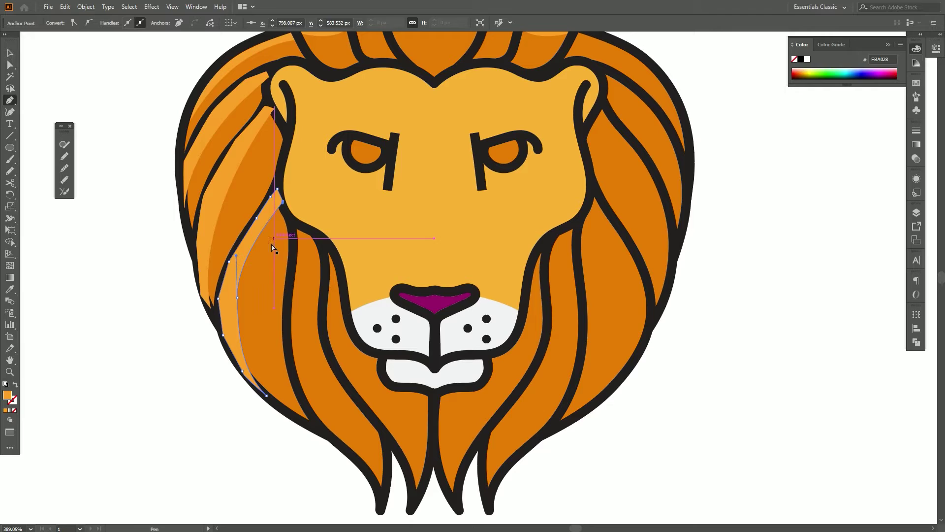
# Adjust the direction handle on the inner edge of the fourth lock's highlight to smooth its curve.
pyautogui.press('a')
pyautogui.moveTo(237, 256); pyautogui.dragTo(235, 249)
pyautogui.press('v')
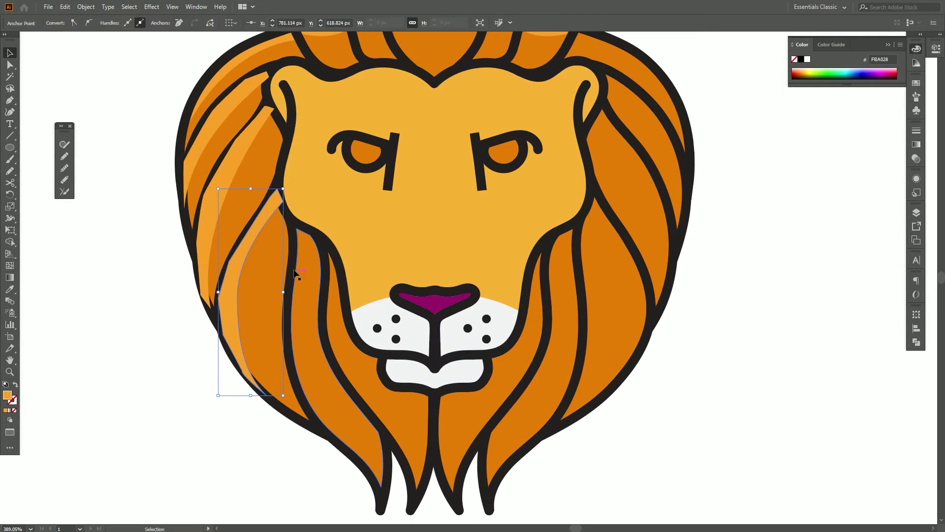
# Bring the black lion line art to the front of the new left mane highlights and deselect it.
pyautogui.click(285, 259)
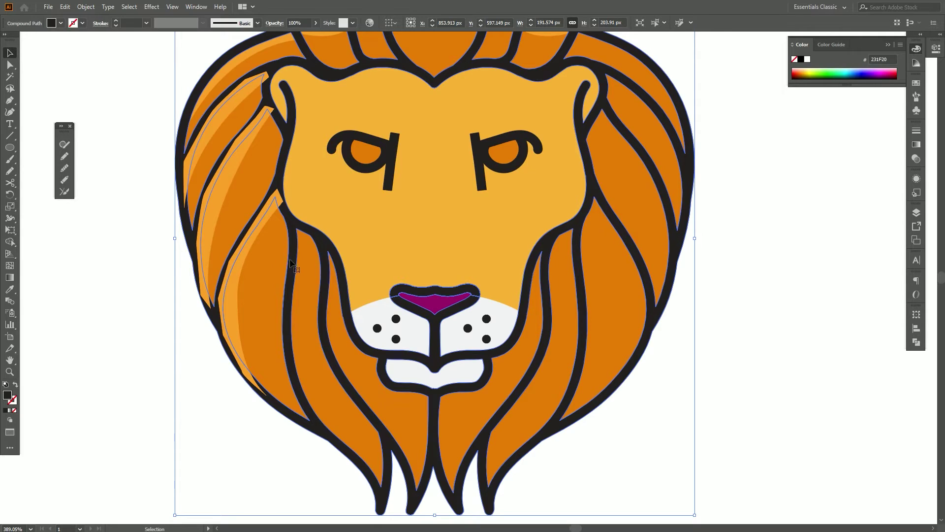
pyautogui.rightClick(290, 260)
pyautogui.moveTo(325, 370)
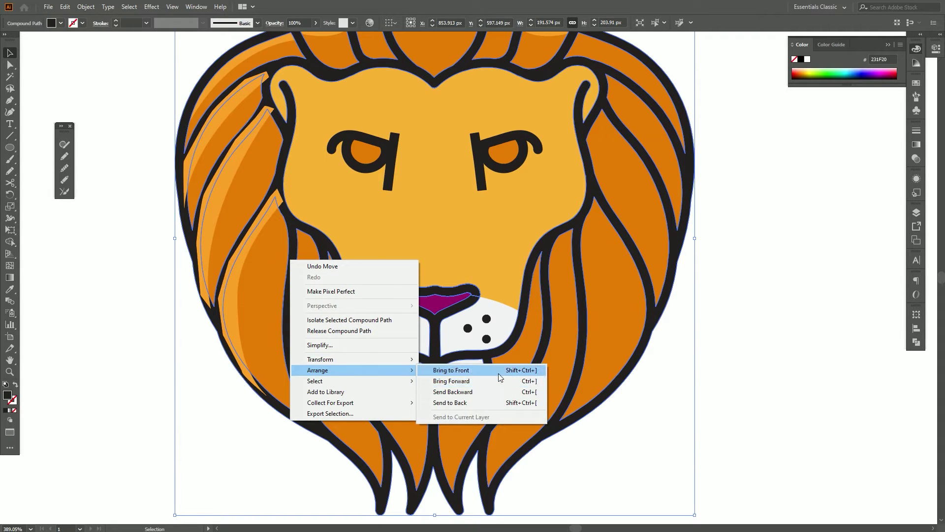
pyautogui.click(499, 374)
pyautogui.click(780, 354)
# Refine the third left lock's highlight by reshaping its inner curve from the lower tip and nudging its top anchor point.
pyautogui.moveTo(781, 354); pyautogui.dragTo(780, 398)
pyautogui.click(327, 270)
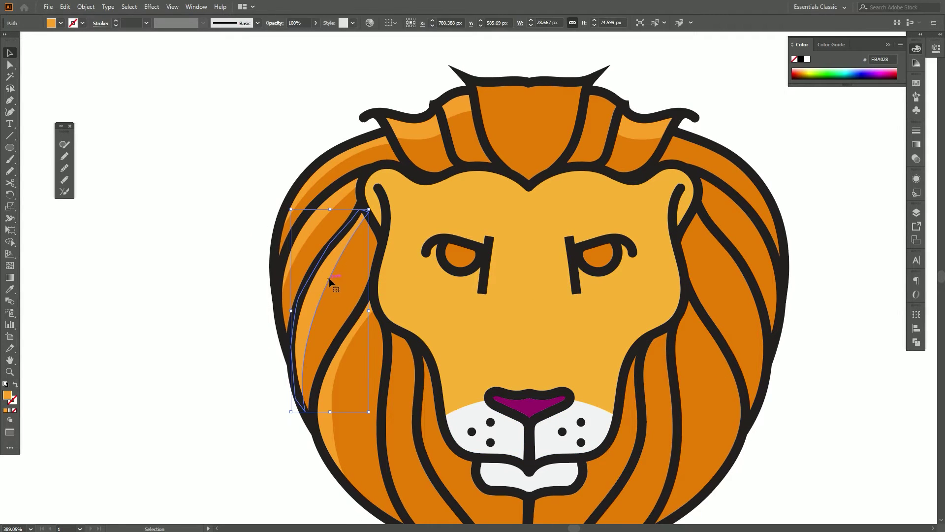
pyautogui.press('a')
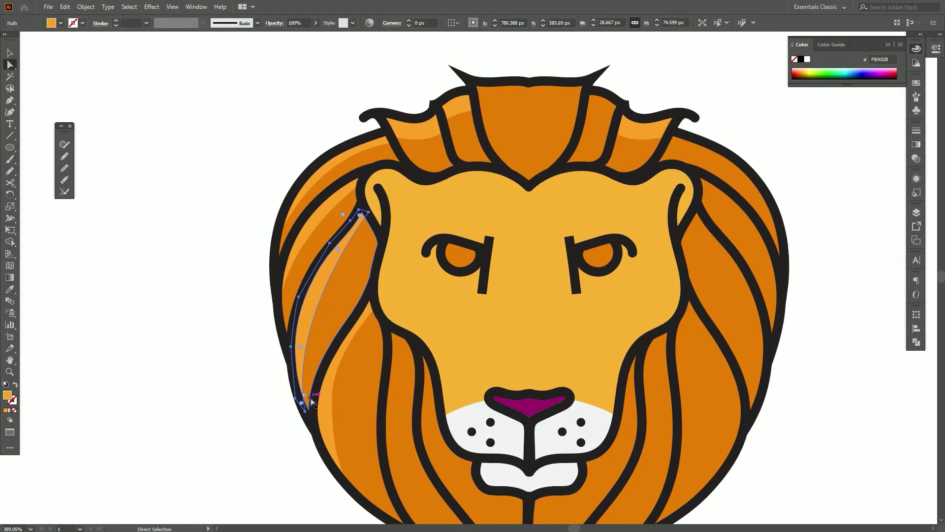
pyautogui.click(305, 411)
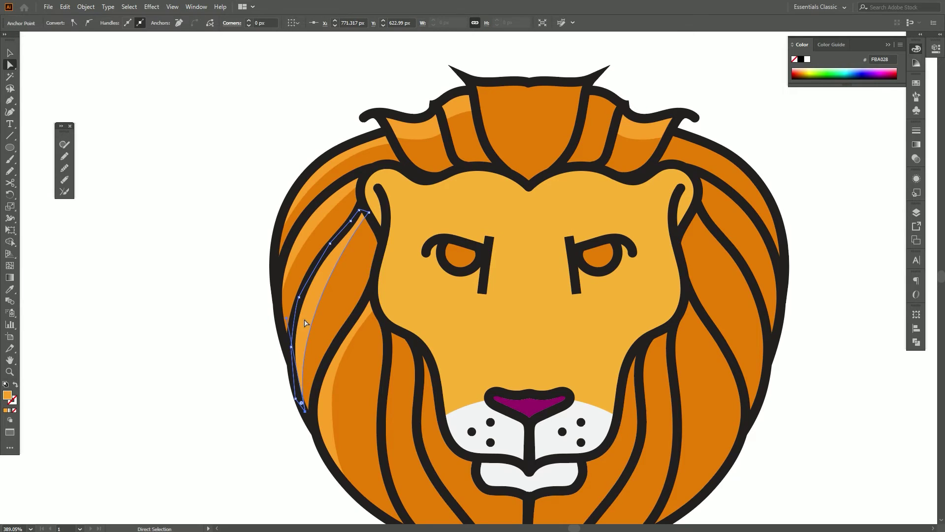
pyautogui.moveTo(287, 321); pyautogui.dragTo(285, 294)
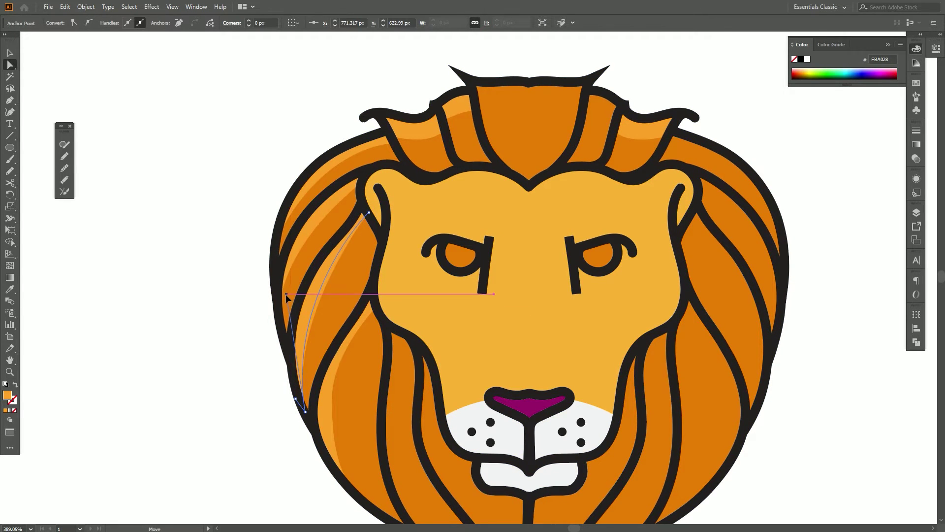
pyautogui.moveTo(368, 212); pyautogui.dragTo(370, 215)
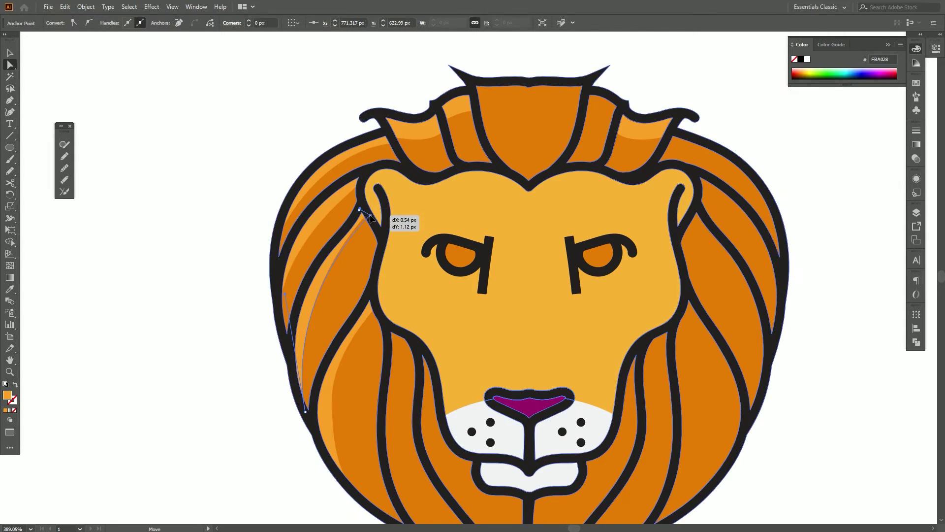
pyautogui.press('v')
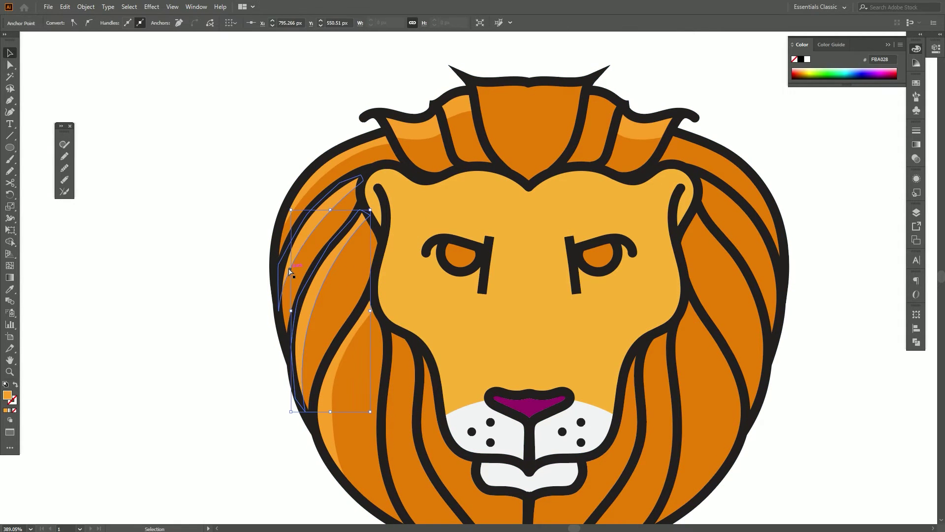
pyautogui.click(173, 219)
# Select all four left mane lock highlights and place a copy of them over the right side of the mane.
pyautogui.hotkey('ctrl', '-')
pyautogui.moveTo(395, 302); pyautogui.dragTo(292, 250)
pyautogui.click(251, 287)
pyautogui.keyDown('shift'); pyautogui.click(239, 169); pyautogui.keyUp('shift')
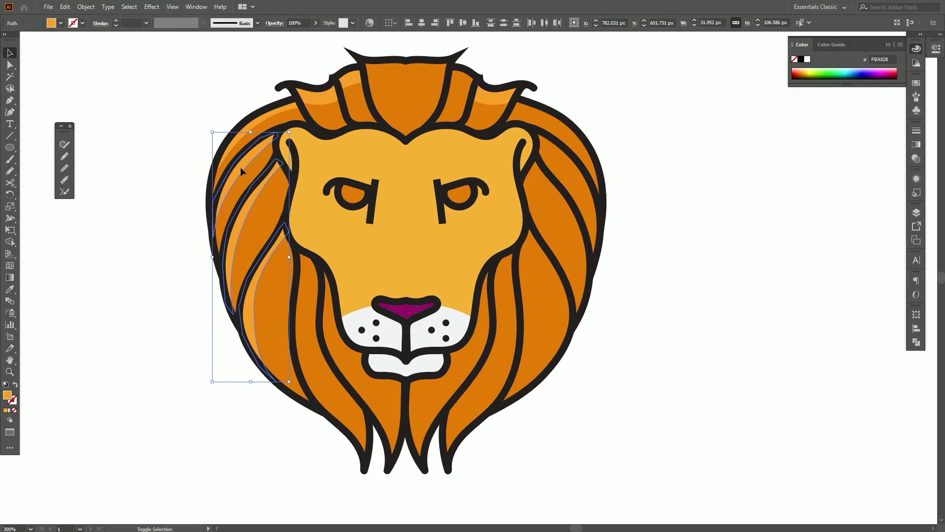
pyautogui.keyDown('shift'); pyautogui.click(252, 125); pyautogui.keyUp('shift')
pyautogui.moveTo(252, 124); pyautogui.dragTo(582, 168)
# Group the four copied highlights on the right side of the mane.
pyautogui.rightClick(582, 169)
pyautogui.moveTo(635, 319)
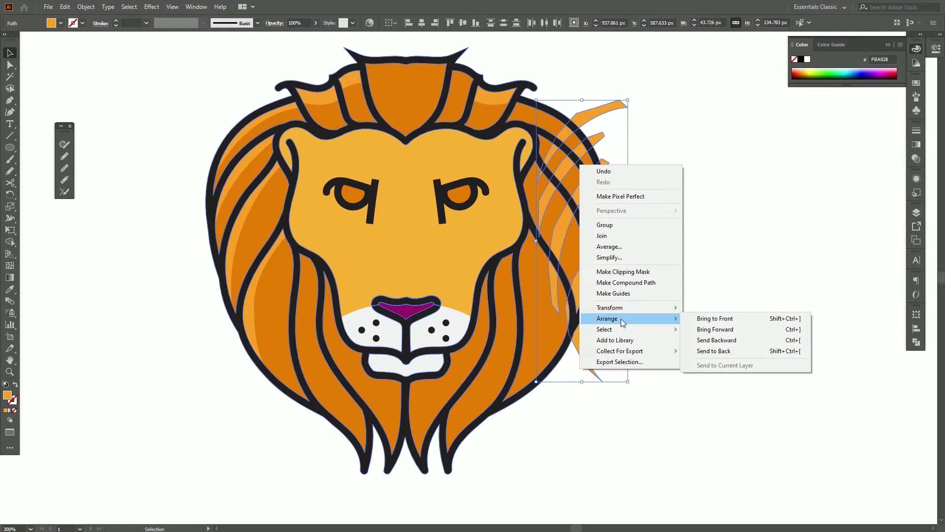
pyautogui.click(616, 225)
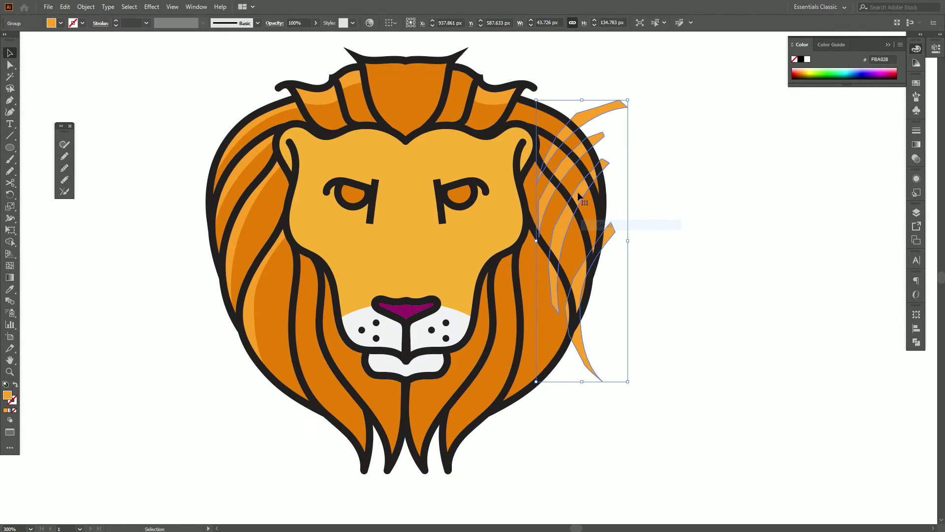
# Reflect the grouped highlights on the right side of the mane across the vertical axis.
pyautogui.rightClick(578, 189)
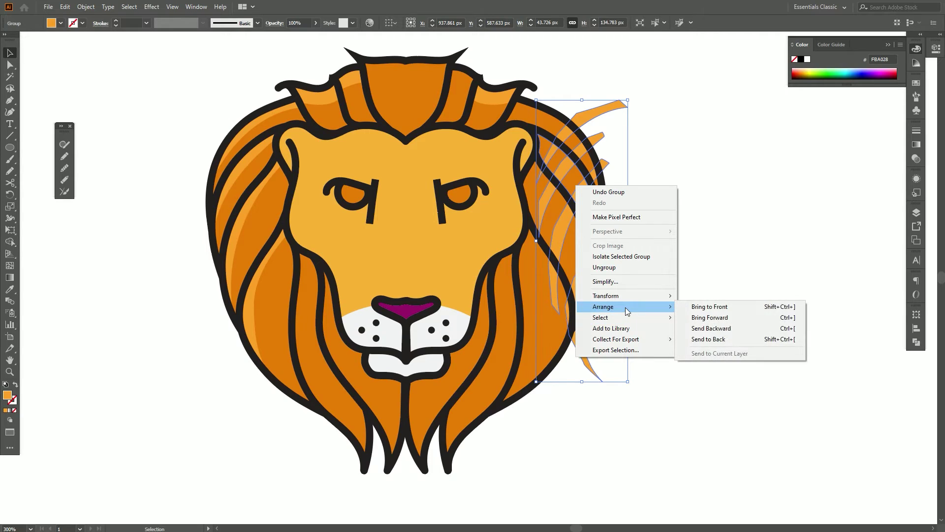
pyautogui.moveTo(630, 295)
pyautogui.click(698, 328)
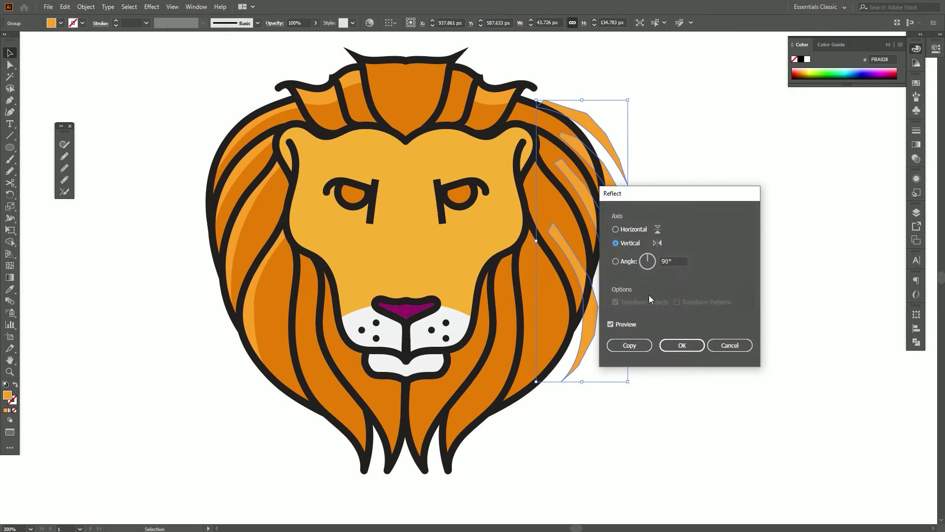
pyautogui.click(670, 346)
# Nudge the mirrored highlight group left until it fits inside the right mane locks, and deselect it.
pyautogui.press('Left')
pyautogui.press('Left')
pyautogui.press('Left')
pyautogui.press('Left')
pyautogui.press('Left')
pyautogui.press('Left')
pyautogui.press('Left')
pyautogui.press('Left')
pyautogui.press('Left')
pyautogui.press('Left')
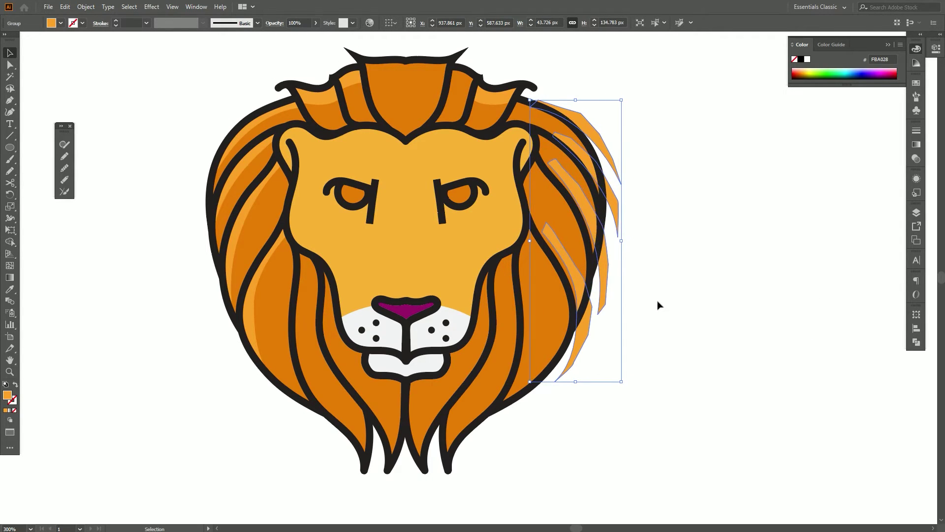
pyautogui.press('Left')
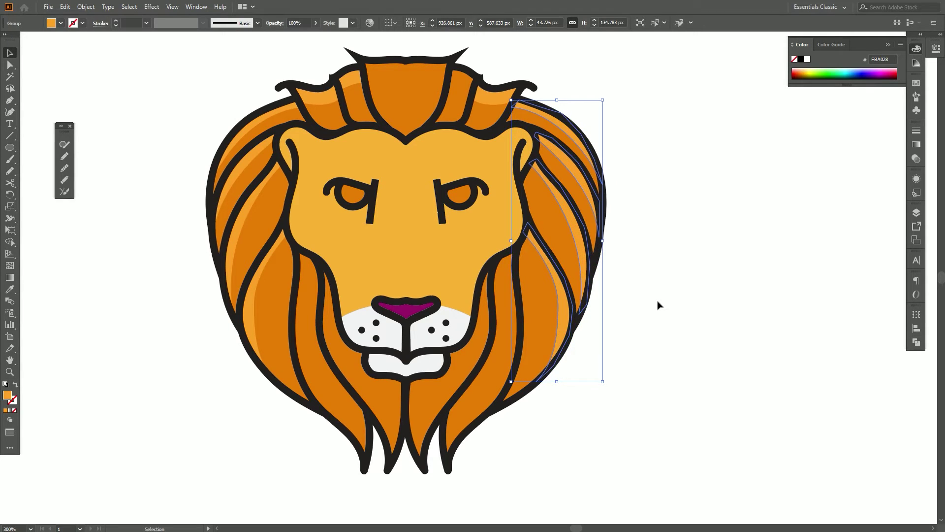
pyautogui.press('Left')
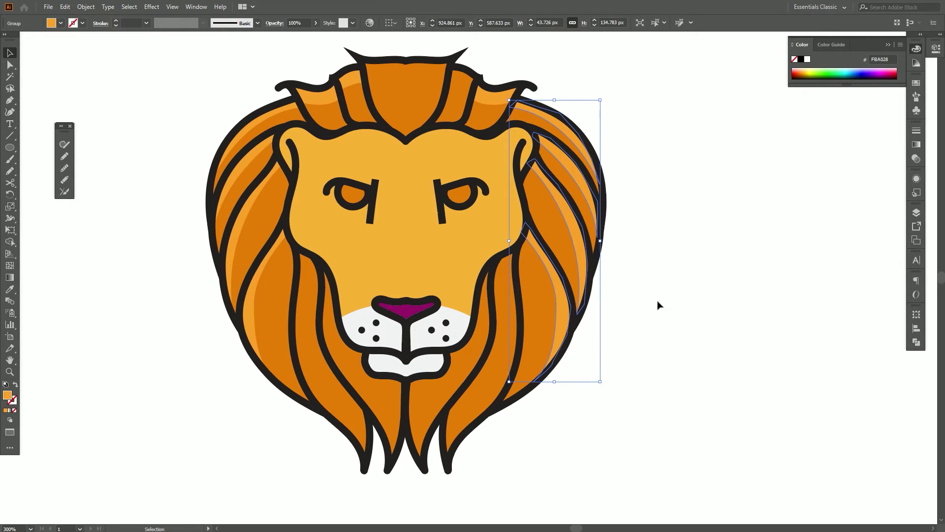
pyautogui.press('Right')
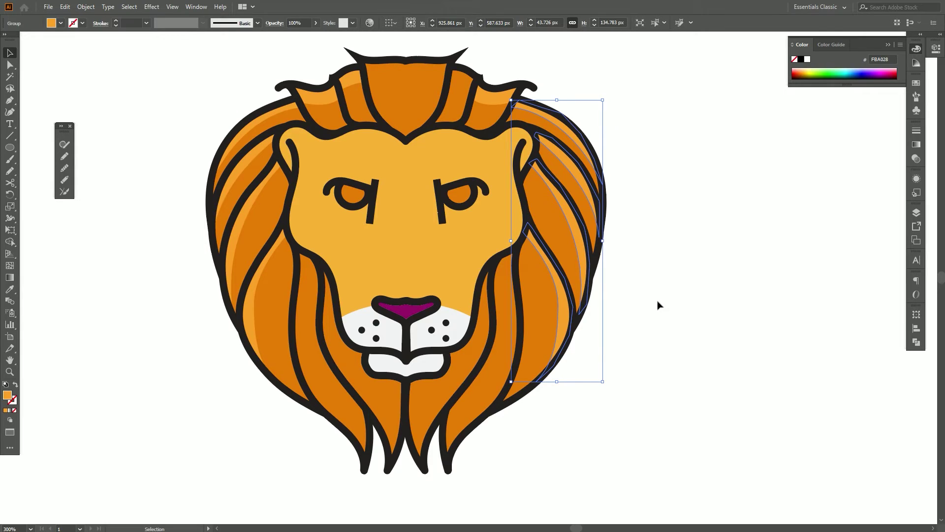
pyautogui.click(658, 301)
# Draw a light orange highlight across the top of the central forehead tuft with the Pen tool, its lower edge meeting mid-tuft.
pyautogui.moveTo(644, 278); pyautogui.dragTo(666, 324)
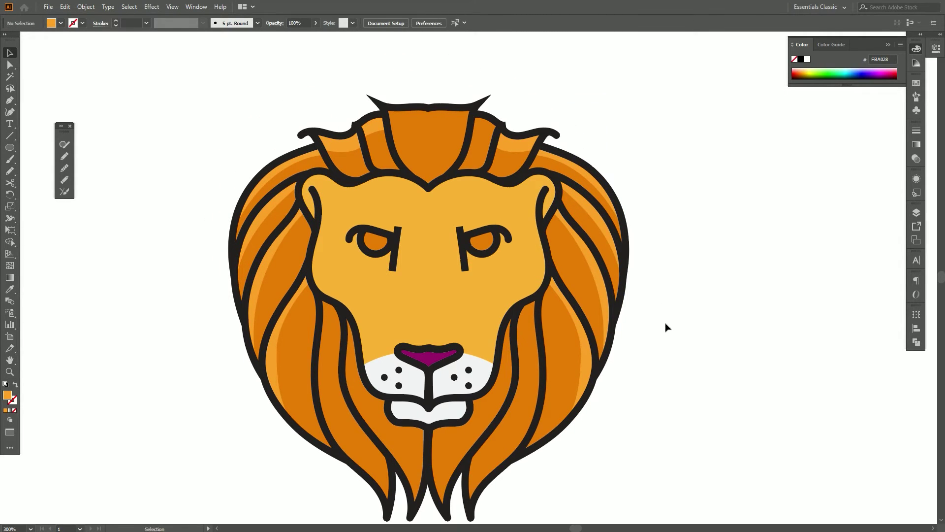
pyautogui.click(384, 122)
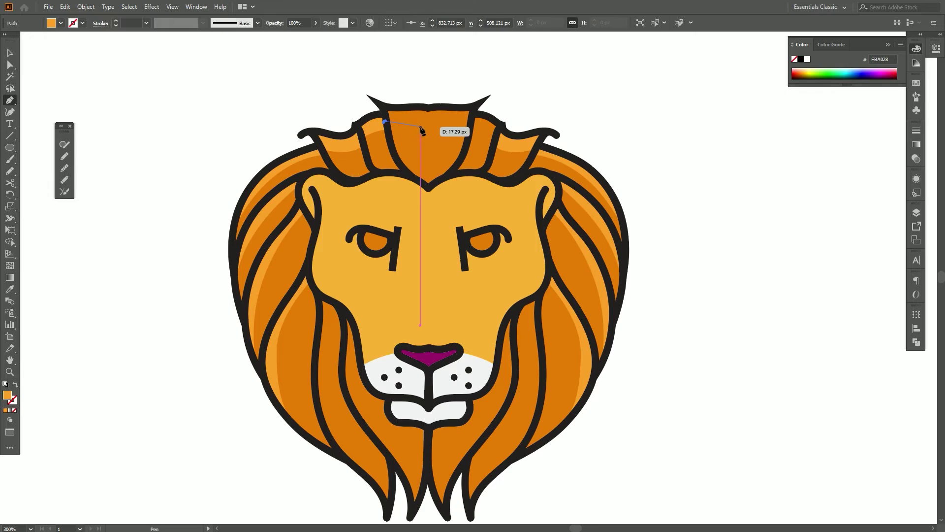
pyautogui.moveTo(424, 128); pyautogui.dragTo(425, 135)
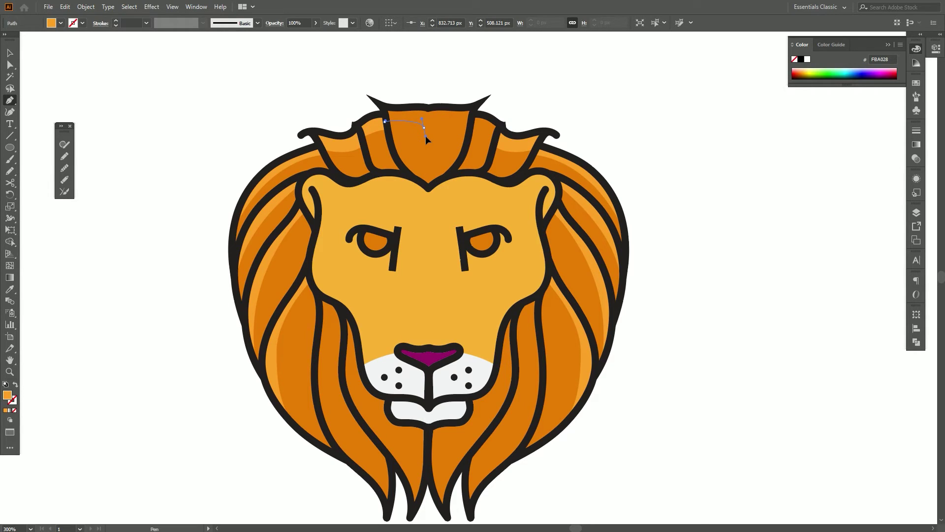
pyautogui.hotkey('ctrl', 'z')
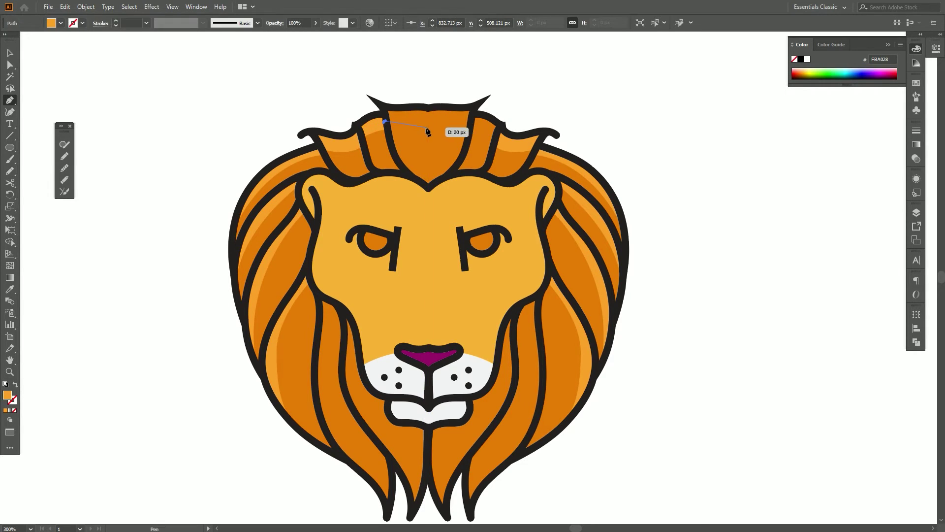
pyautogui.moveTo(427, 135); pyautogui.dragTo(429, 122)
pyautogui.click(471, 121)
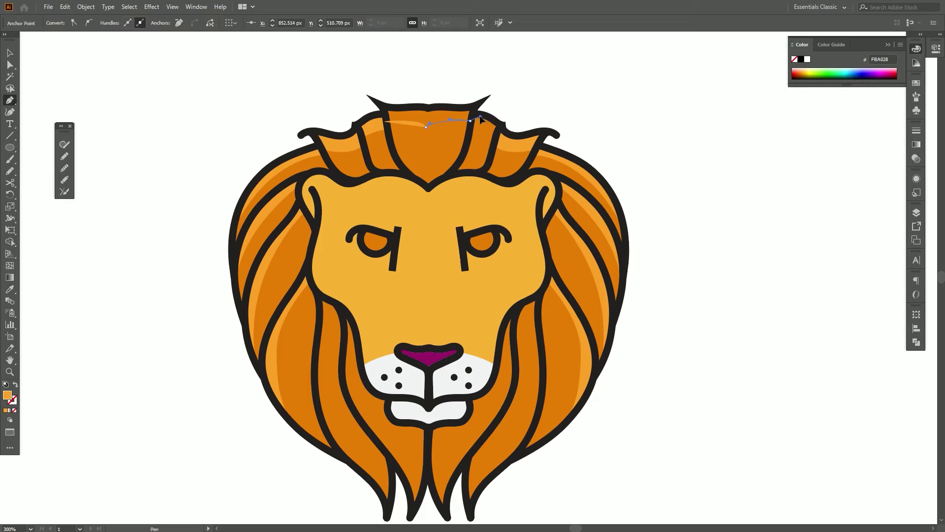
pyautogui.moveTo(471, 107); pyautogui.dragTo(440, 113)
pyautogui.click(435, 108)
pyautogui.click(408, 108)
pyautogui.click(384, 105)
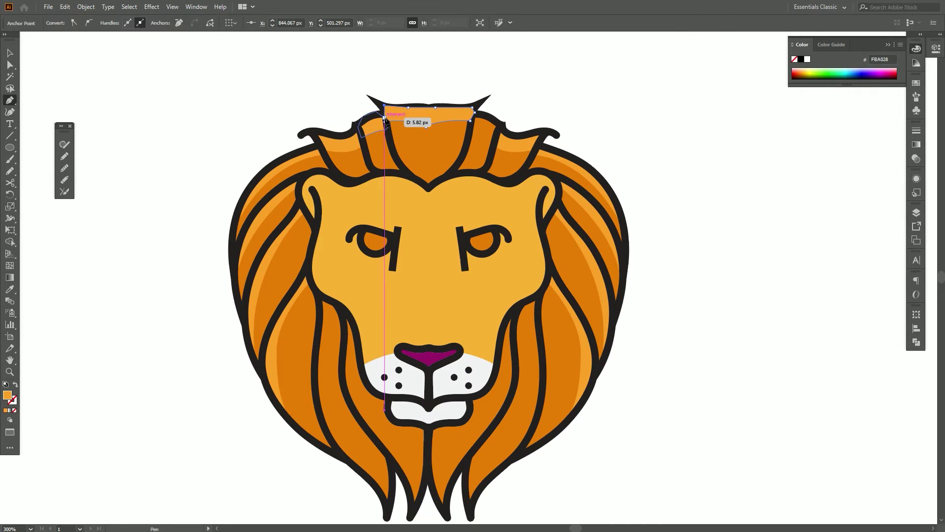
pyautogui.click(381, 121)
pyautogui.press('v')
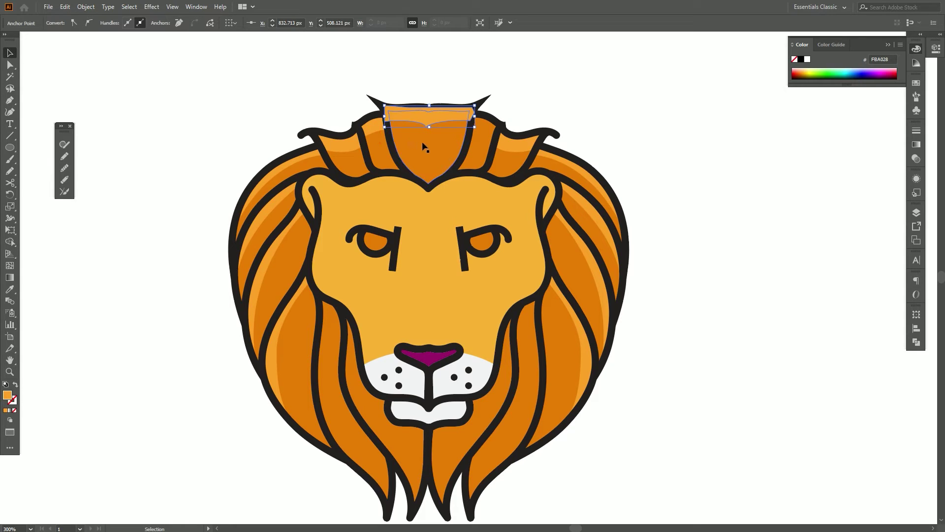
# Bring the black lion line art in front of the new central tuft highlight and deselect it.
pyautogui.click(455, 178)
pyautogui.rightClick(455, 175)
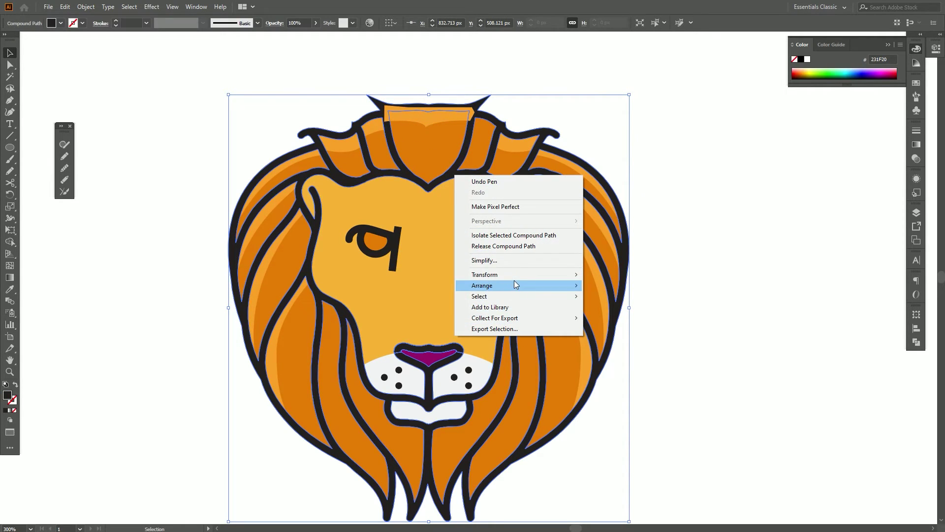
pyautogui.moveTo(515, 283)
pyautogui.click(603, 287)
pyautogui.click(646, 258)
# Reshape the central tuft highlight by pulling its middle anchor point down into a deeper tip and adjusting its handles.
pyautogui.moveTo(662, 315); pyautogui.dragTo(683, 273)
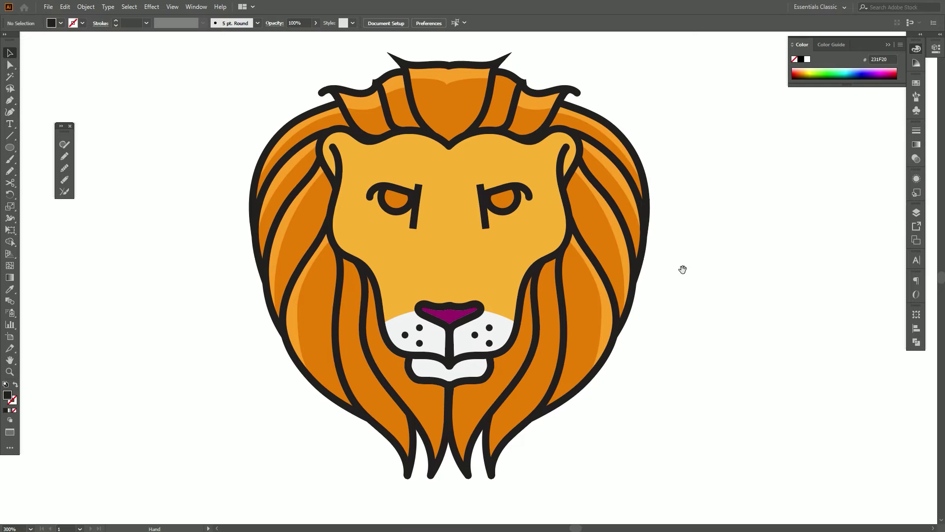
pyautogui.click(448, 78)
pyautogui.press('z')
pyautogui.moveTo(424, 76); pyautogui.dragTo(487, 169)
pyautogui.press('a')
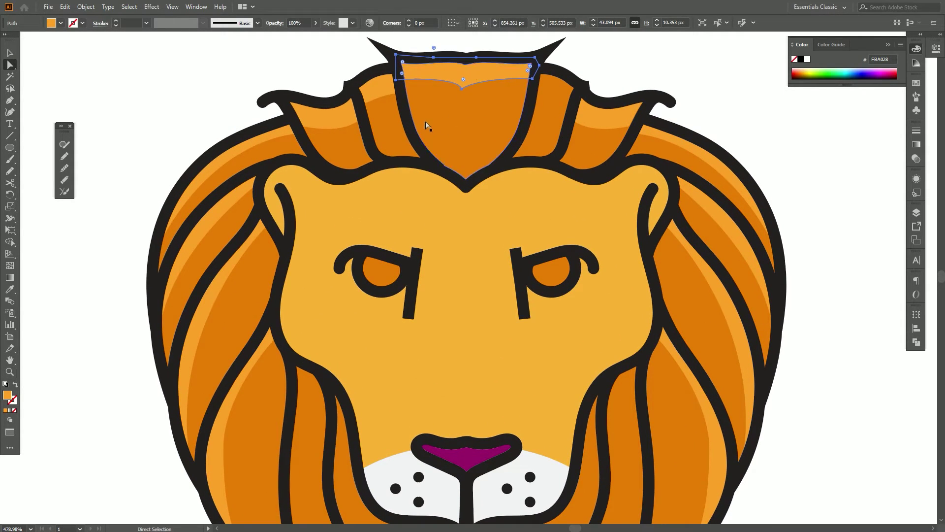
pyautogui.click(464, 89)
pyautogui.moveTo(463, 92)
pyautogui.mouseDown()
pyautogui.moveTo(463, 103)
pyautogui.moveTo(459, 81)
pyautogui.mouseUp()
pyautogui.moveTo(471, 89); pyautogui.dragTo(467, 88)
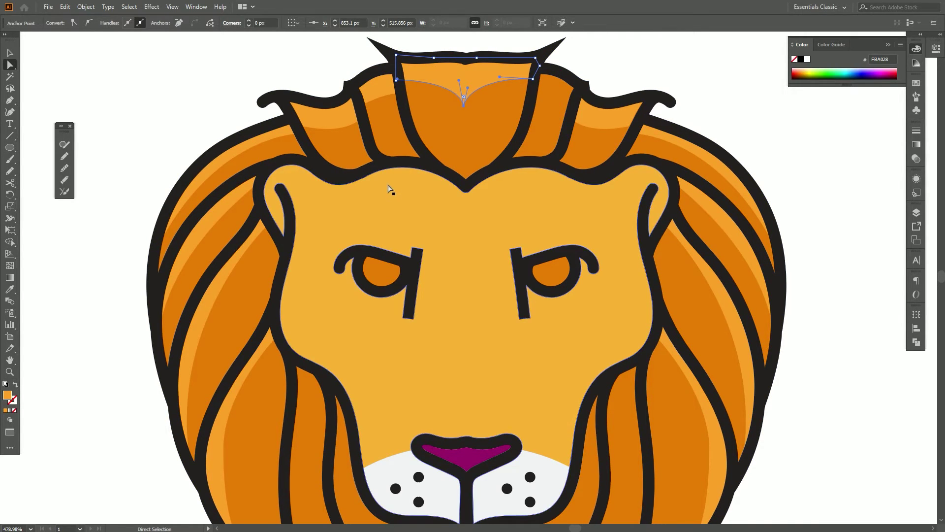
pyautogui.moveTo(465, 108); pyautogui.dragTo(466, 108)
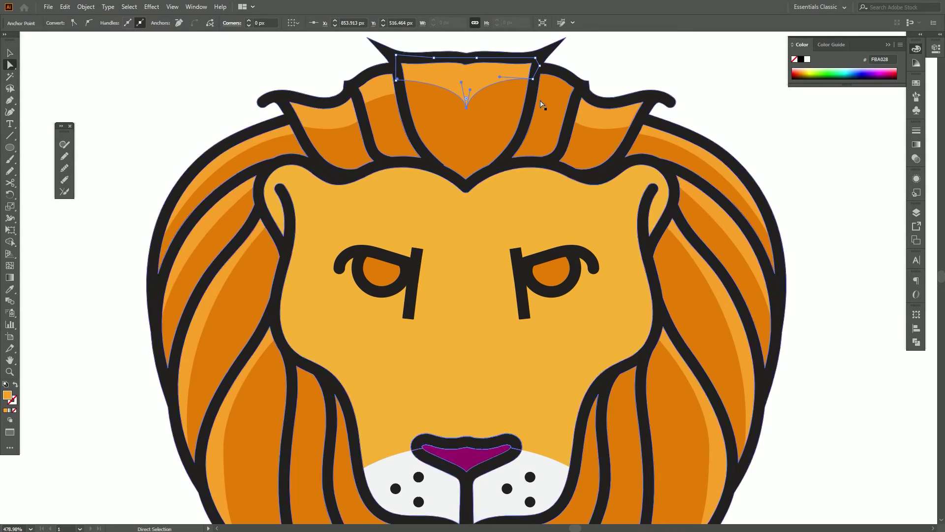
pyautogui.click(587, 59)
# Set the KING RAYE ART text in the iKampuchea001_O'Chrov font and shift it slightly left beneath the lion.
pyautogui.press('z')
pyautogui.moveTo(524, 175); pyautogui.dragTo(477, 131)
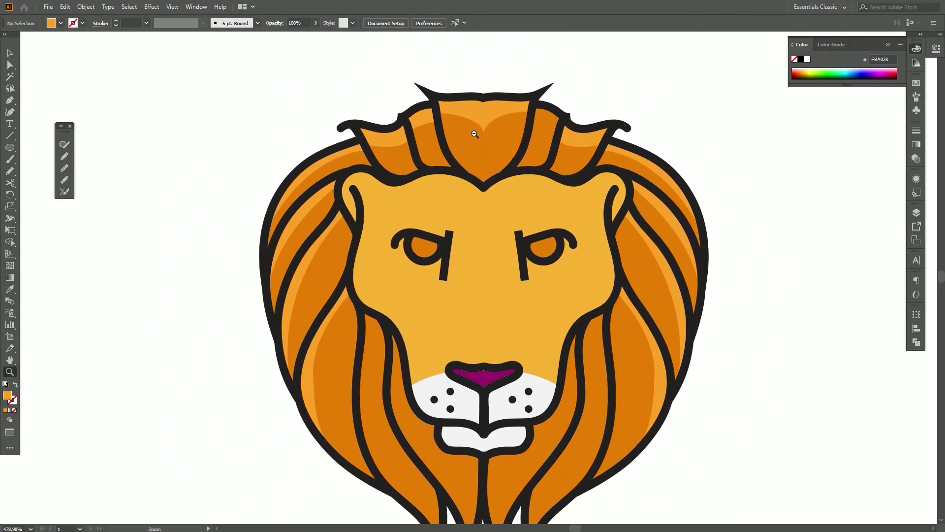
pyautogui.moveTo(514, 245); pyautogui.dragTo(480, 197)
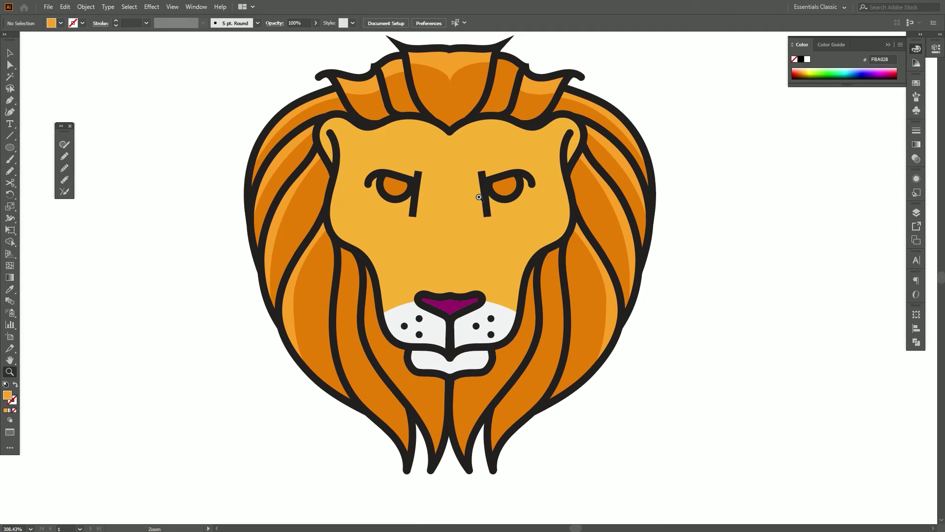
pyautogui.moveTo(498, 255)
pyautogui.mouseDown()
pyautogui.moveTo(477, 225)
pyautogui.moveTo(497, 261)
pyautogui.moveTo(491, 269)
pyautogui.mouseUp()
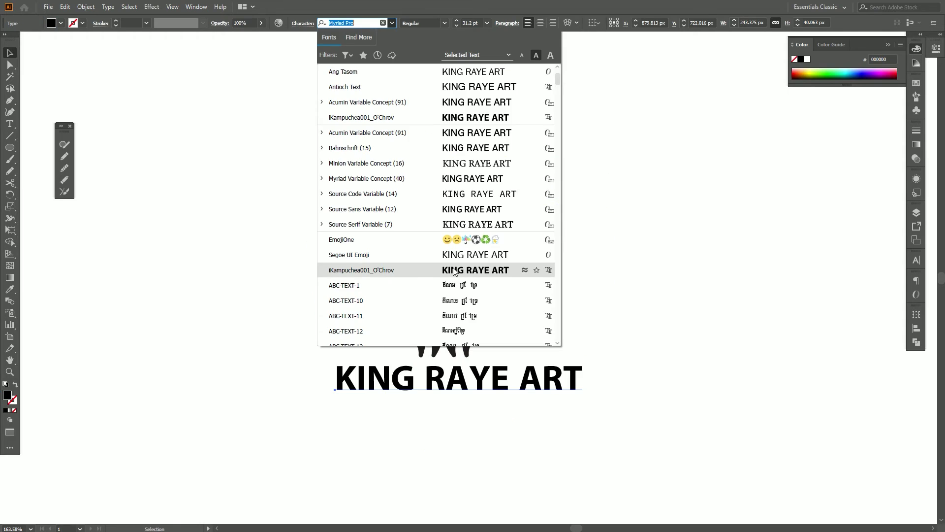
pyautogui.click(454, 272)
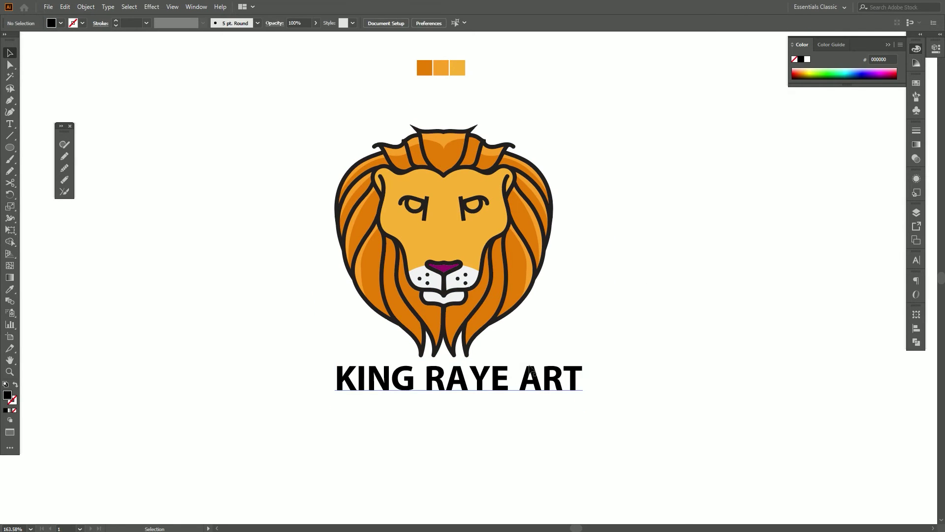
pyautogui.moveTo(518, 391); pyautogui.dragTo(513, 390)
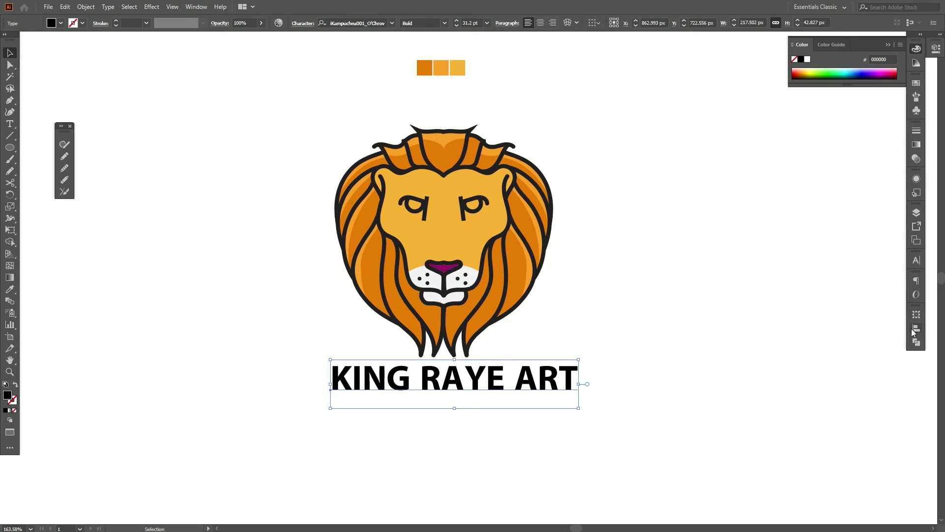
# Set the horizontal scale of the KING RAYE ART text to 109% and shift the text left beneath the lion.
pyautogui.click(916, 260)
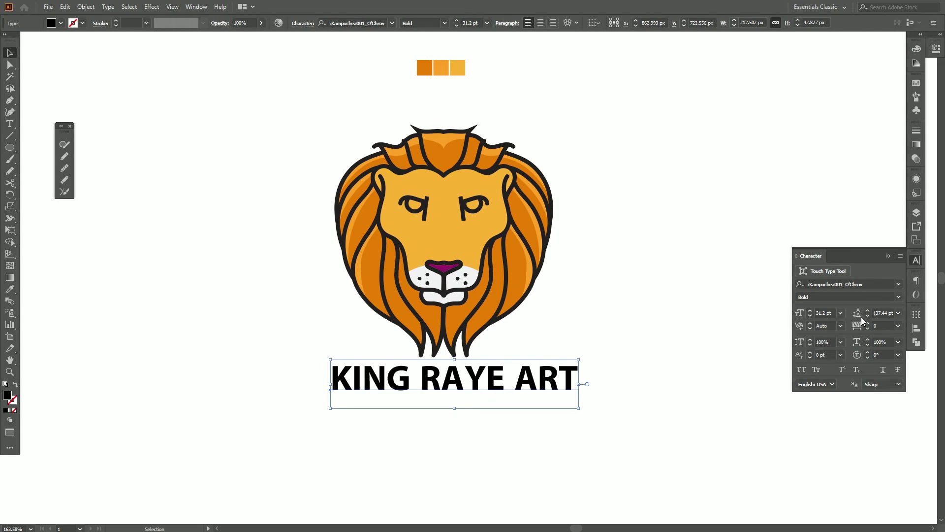
pyautogui.click(868, 339)
pyautogui.click(867, 340)
pyautogui.click(868, 340)
pyautogui.click(867, 339)
pyautogui.click(868, 340)
pyautogui.click(867, 340)
pyautogui.click(867, 340)
pyautogui.click(868, 339)
pyautogui.click(867, 340)
pyautogui.click(600, 325)
pyautogui.moveTo(550, 382); pyautogui.dragTo(543, 383)
# Select the whole lion head, scale it down to about 152 px wide, and place it just above the text.
pyautogui.moveTo(582, 351); pyautogui.dragTo(289, 120)
pyautogui.moveTo(552, 126); pyautogui.dragTo(533, 152)
pyautogui.moveTo(487, 231); pyautogui.dragTo(493, 253)
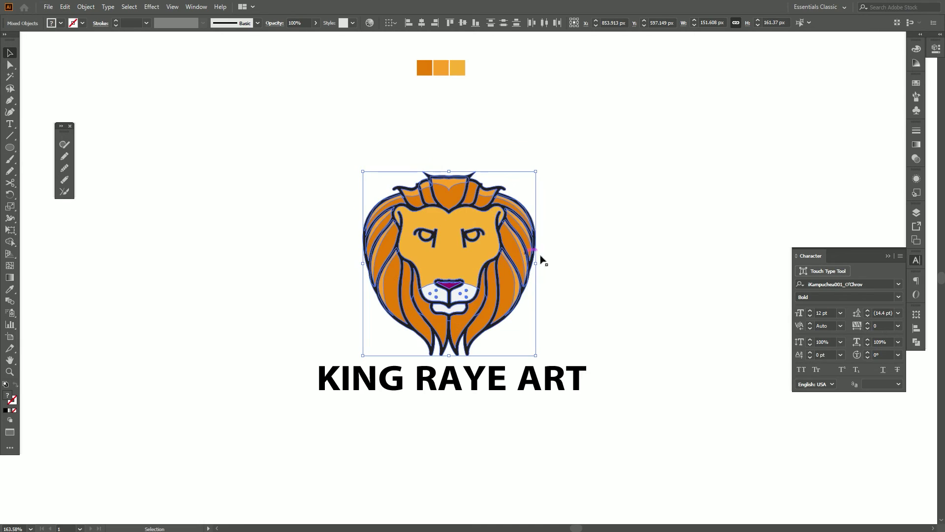
# Scale the KING RAYE ART text down to 25.24 pt and place it close beneath the smaller lion head.
pyautogui.click(560, 378)
pyautogui.moveTo(586, 359); pyautogui.dragTo(566, 338)
pyautogui.moveTo(539, 375); pyautogui.dragTo(560, 315)
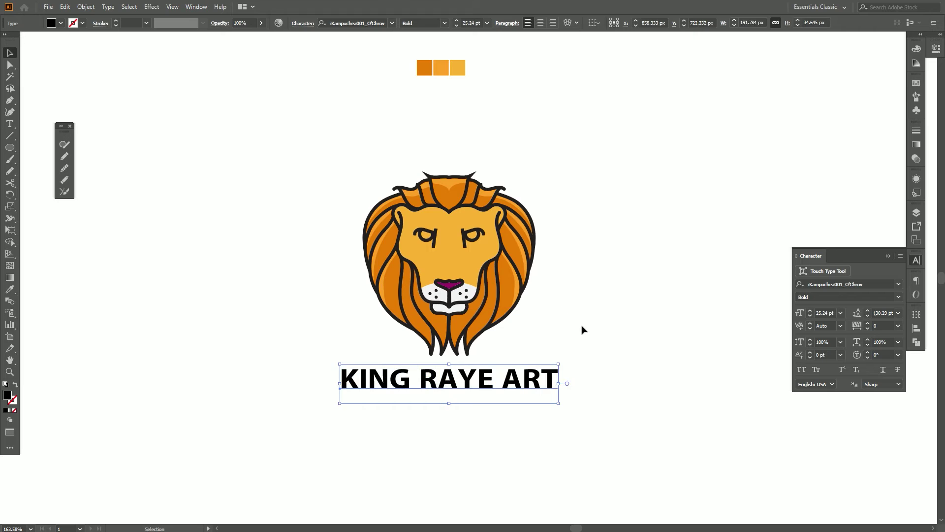
pyautogui.click(582, 331)
pyautogui.moveTo(534, 379); pyautogui.dragTo(538, 374)
# Select the lion head and text together, move them up on the artboard, and deselect them.
pyautogui.moveTo(627, 441); pyautogui.dragTo(349, 174)
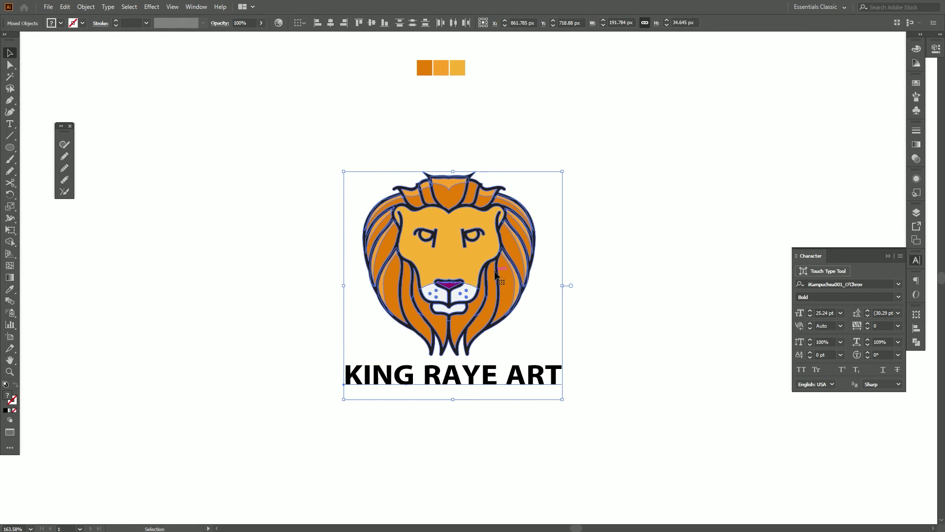
pyautogui.moveTo(495, 273); pyautogui.dragTo(502, 250)
pyautogui.click(613, 306)
# Align the KING RAYE ART text and the lion head on their horizontal centres and deselect them.
pyautogui.click(512, 350)
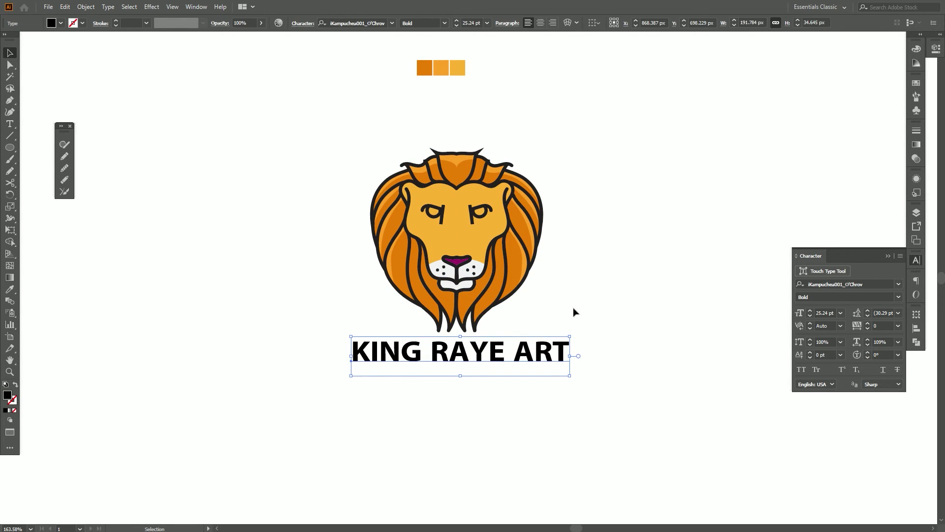
pyautogui.moveTo(579, 311); pyautogui.dragTo(301, 116)
pyautogui.click(618, 354)
pyautogui.click(534, 352)
pyautogui.keyDown('shift'); pyautogui.click(465, 243); pyautogui.keyUp('shift')
pyautogui.click(330, 24)
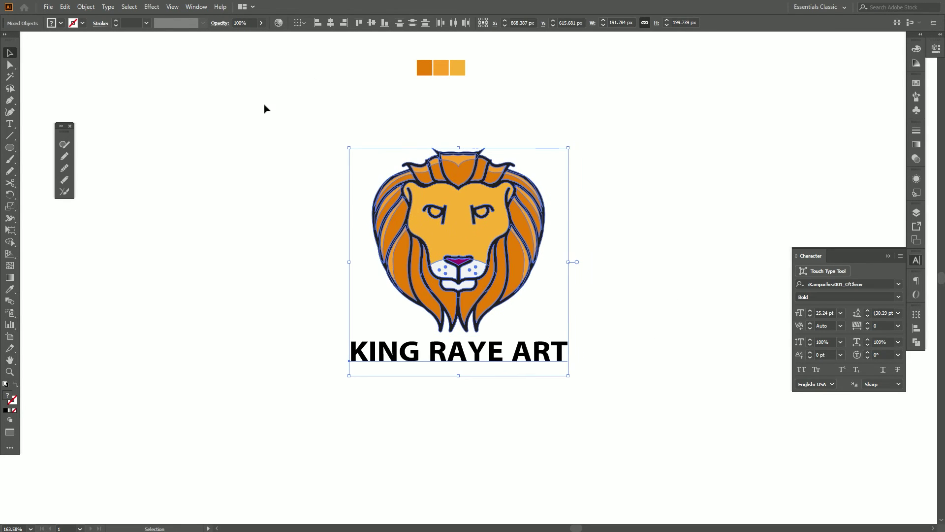
pyautogui.click(264, 109)
# Warp the KING RAYE ART text with the horizontal Arch style at a bend of -19%.
pyautogui.click(552, 352)
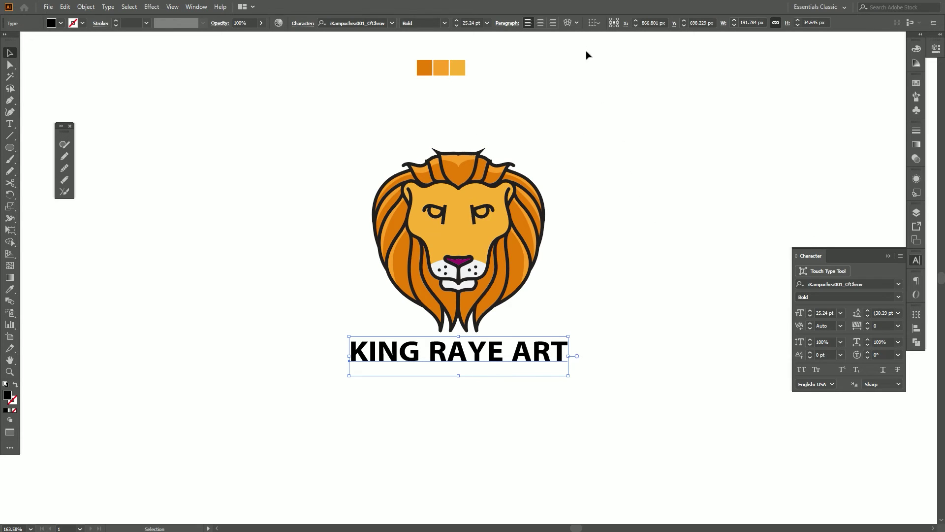
pyautogui.click(570, 23)
pyautogui.moveTo(480, 213); pyautogui.dragTo(728, 193)
pyautogui.click(727, 193)
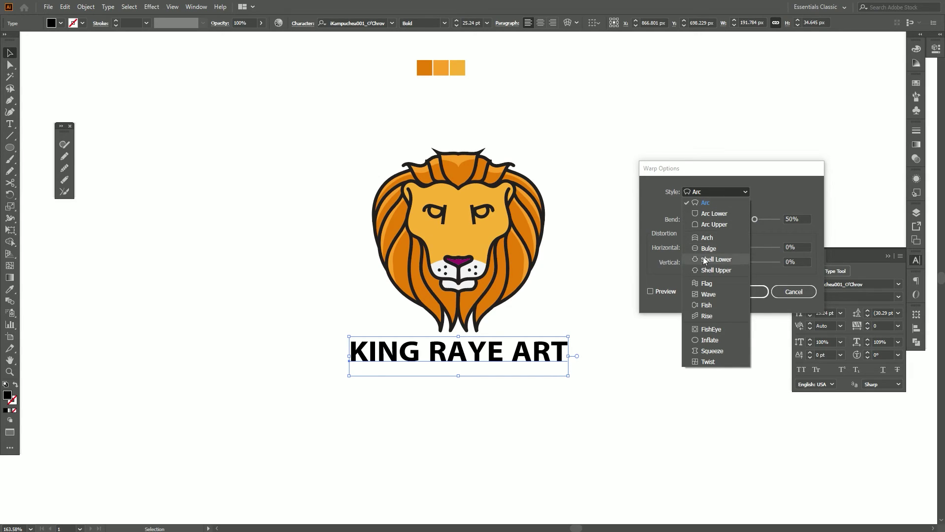
pyautogui.click(705, 238)
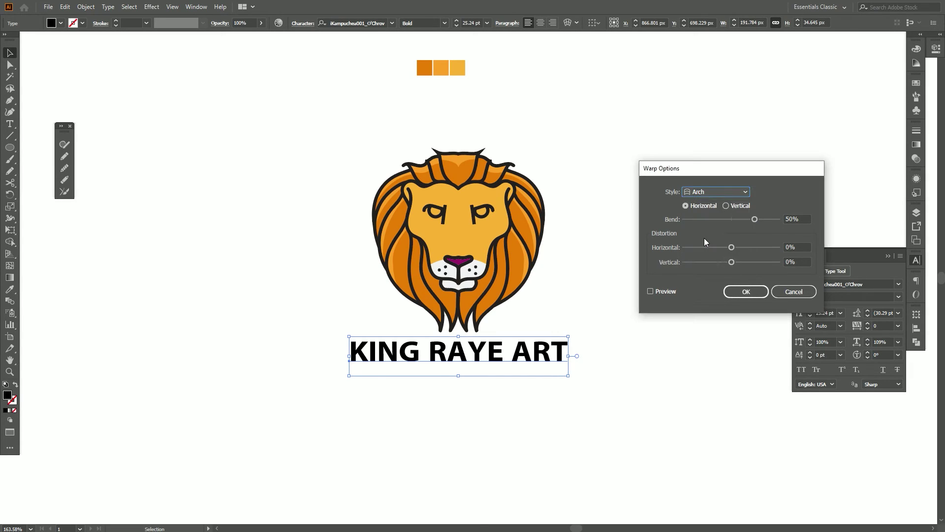
pyautogui.click(650, 291)
pyautogui.moveTo(730, 220)
pyautogui.mouseDown()
pyautogui.moveTo(703, 218)
pyautogui.moveTo(714, 219)
pyautogui.mouseUp()
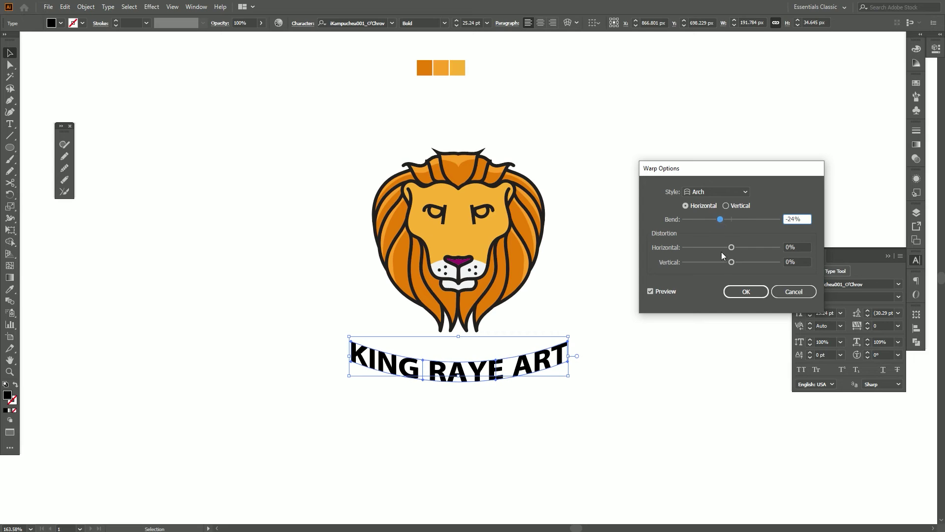
pyautogui.moveTo(722, 221); pyautogui.dragTo(724, 218)
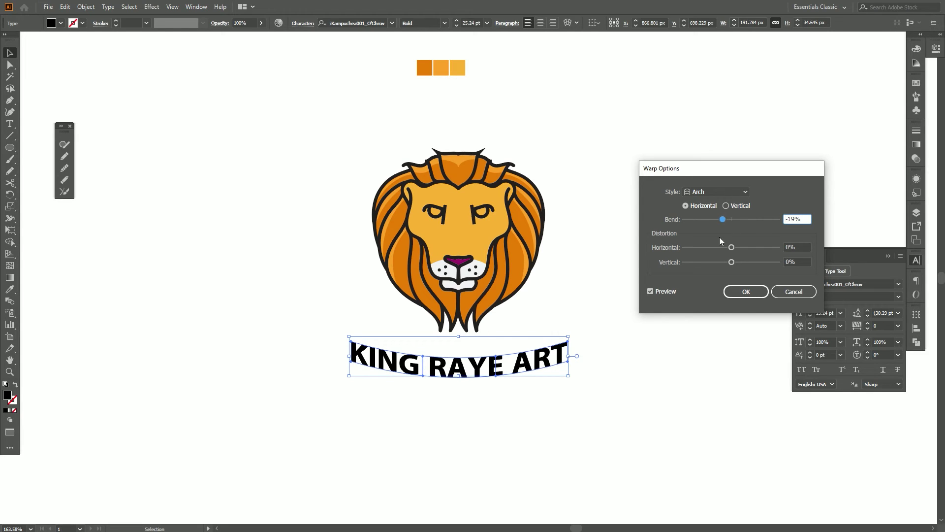
pyautogui.click(735, 293)
pyautogui.click(581, 328)
# Move the arched KING RAYE ART text close beneath the lion head, align both on their horizontal centres, and deselect them.
pyautogui.moveTo(528, 367); pyautogui.dragTo(537, 348)
pyautogui.keyDown('shift'); pyautogui.click(477, 238); pyautogui.keyUp('shift')
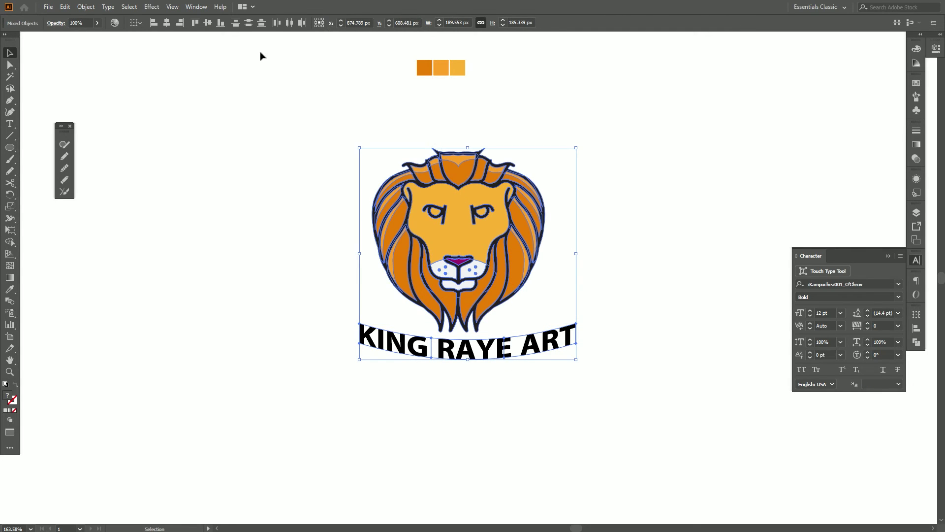
pyautogui.click(167, 22)
pyautogui.click(188, 129)
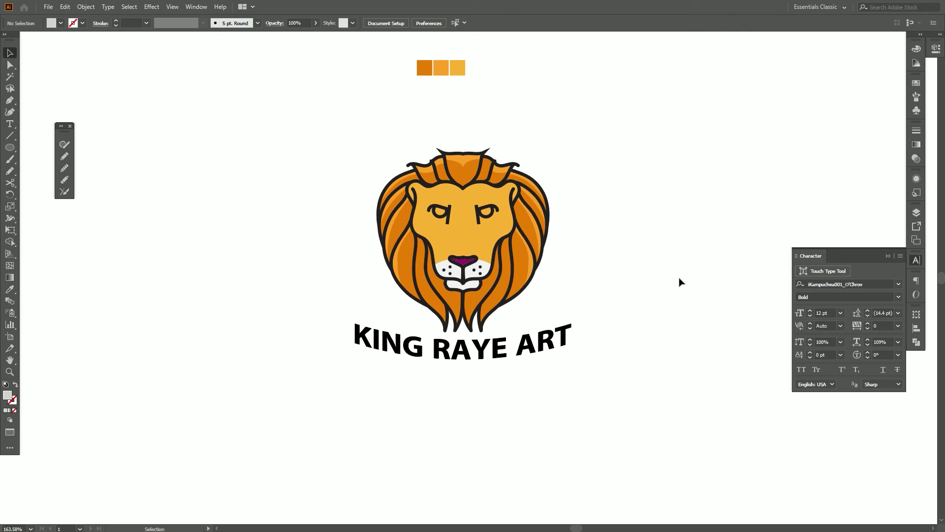
# Draw a downward-bowed curve about 190 px wide with the Pen tool between the lion's chin and the KING RAYE ART text.
pyautogui.press('p')
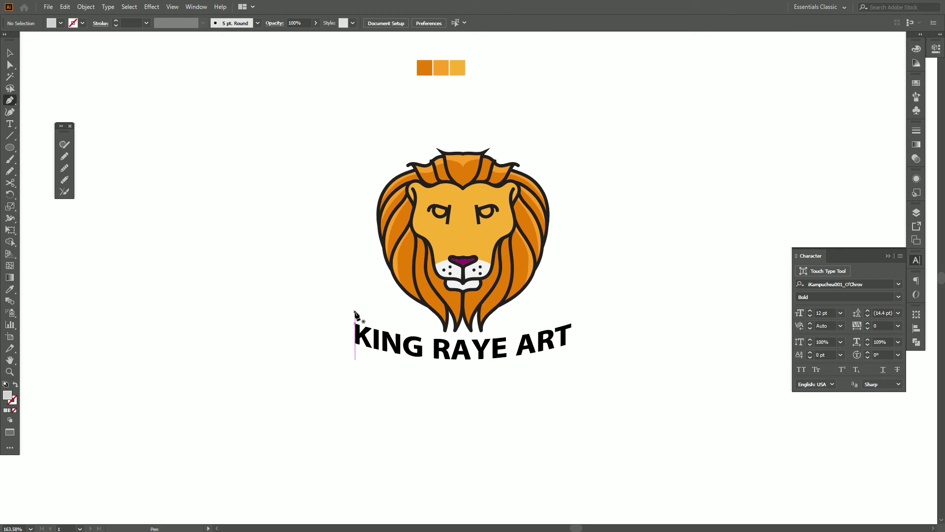
pyautogui.click(354, 312)
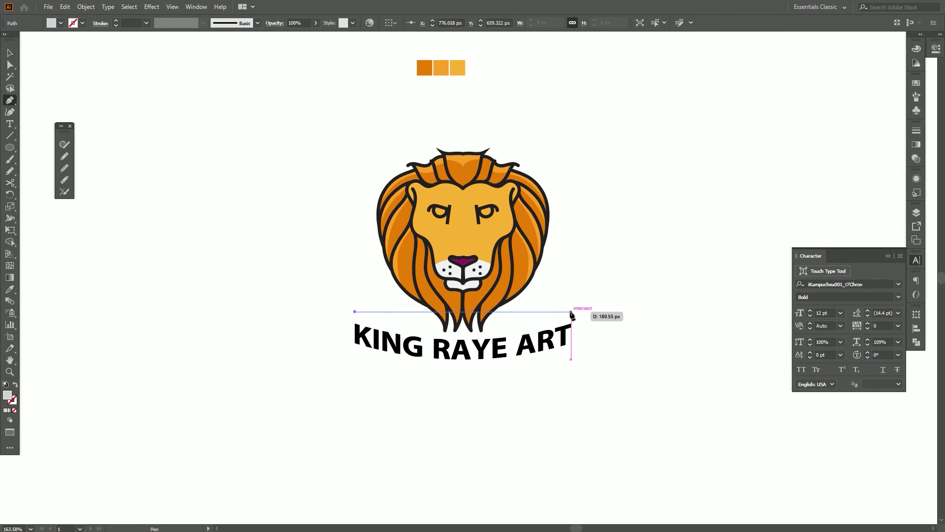
pyautogui.moveTo(571, 313); pyautogui.dragTo(689, 264)
pyautogui.press('v')
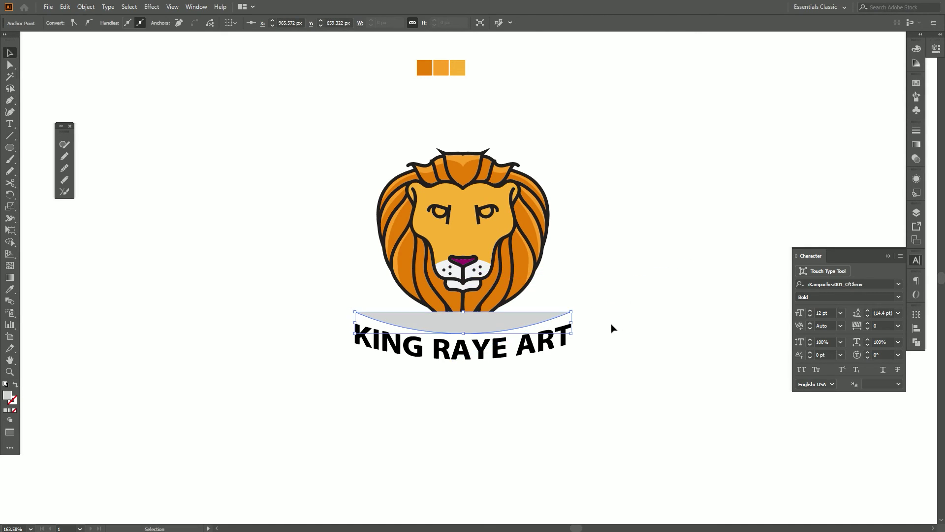
# Give the new curve a black stroke and remove its fill.
pyautogui.click(60, 23)
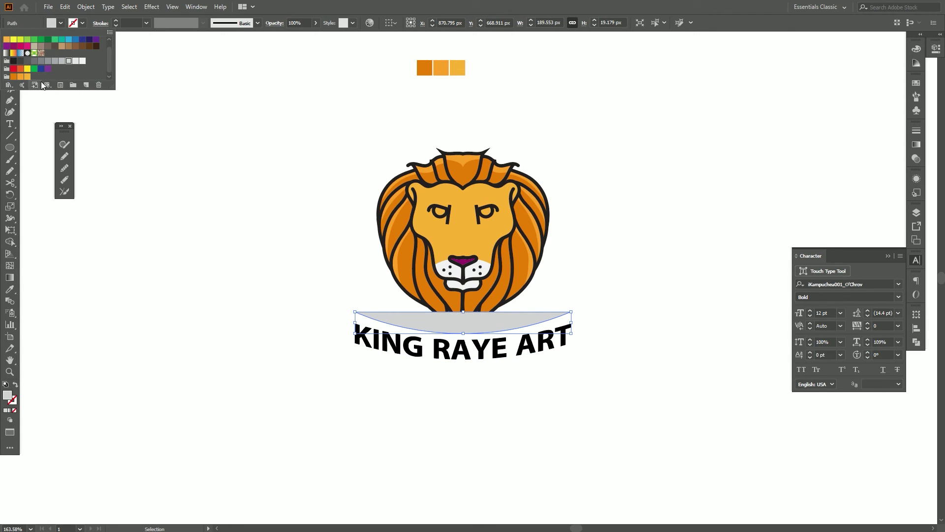
pyautogui.click(82, 23)
pyautogui.click(82, 23)
pyautogui.click(27, 40)
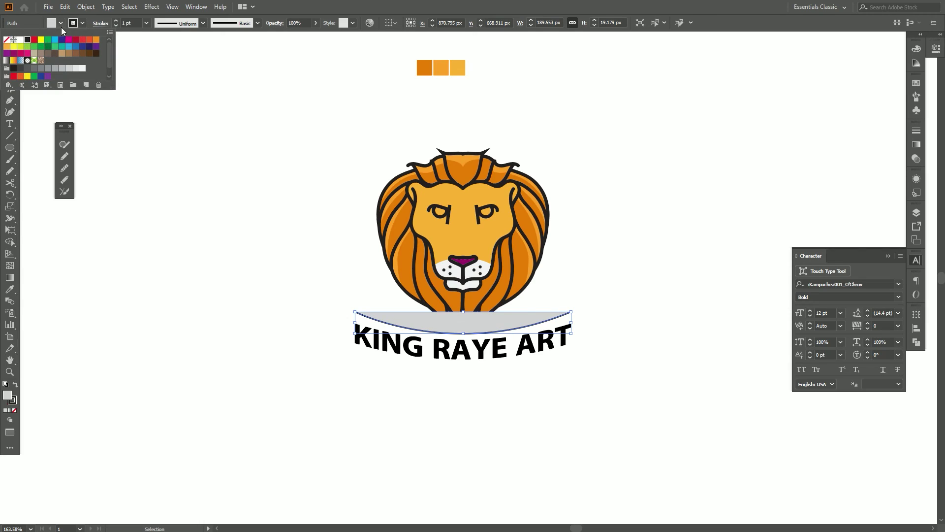
pyautogui.click(62, 24)
pyautogui.click(62, 23)
pyautogui.click(6, 39)
# Set the curve's stroke weight to 5 pt with round caps and round corners, and deselect it.
pyautogui.click(115, 20)
pyautogui.click(115, 21)
pyautogui.click(115, 21)
pyautogui.click(116, 21)
pyautogui.click(115, 21)
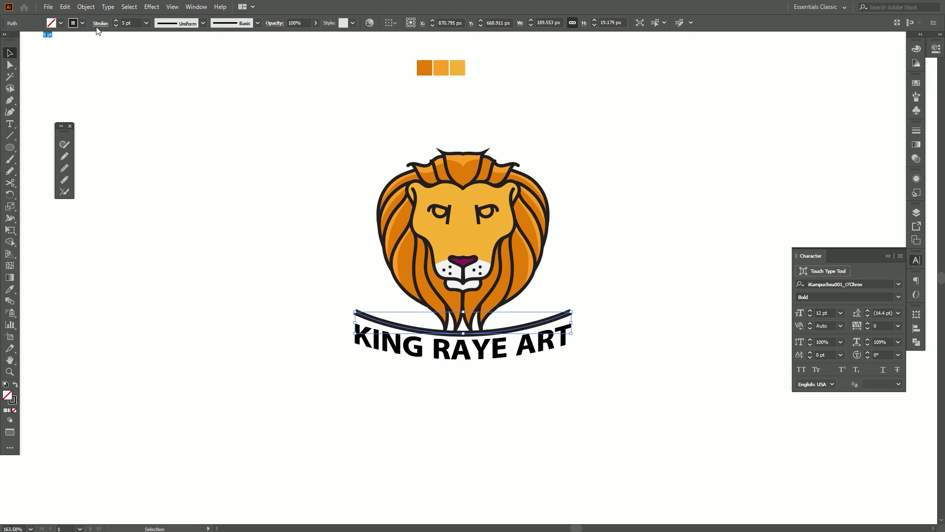
pyautogui.click(100, 23)
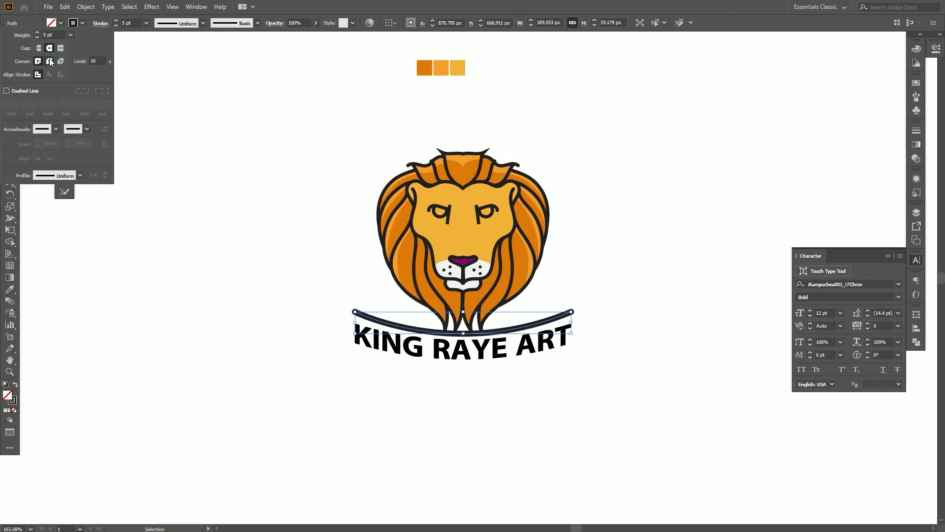
pyautogui.click(50, 61)
pyautogui.click(159, 224)
# Duplicate the thick black curve straight down so that the copy sits beneath the KING RAYE ART text.
pyautogui.moveTo(365, 289); pyautogui.dragTo(363, 211)
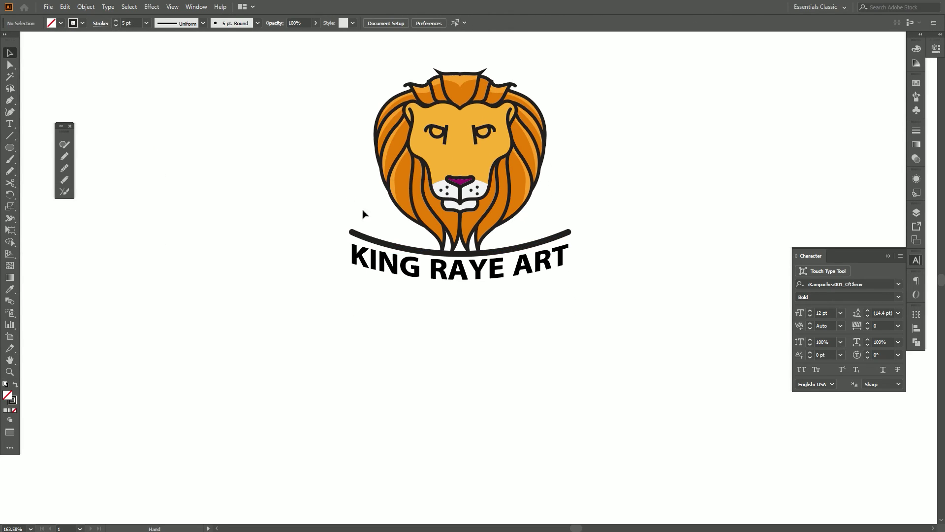
pyautogui.click(514, 251)
pyautogui.moveTo(513, 251); pyautogui.dragTo(510, 289)
# Shorten the lower curve to about 106 px by moving both end points inward and adjusting their handles into a shallow arc.
pyautogui.press('a')
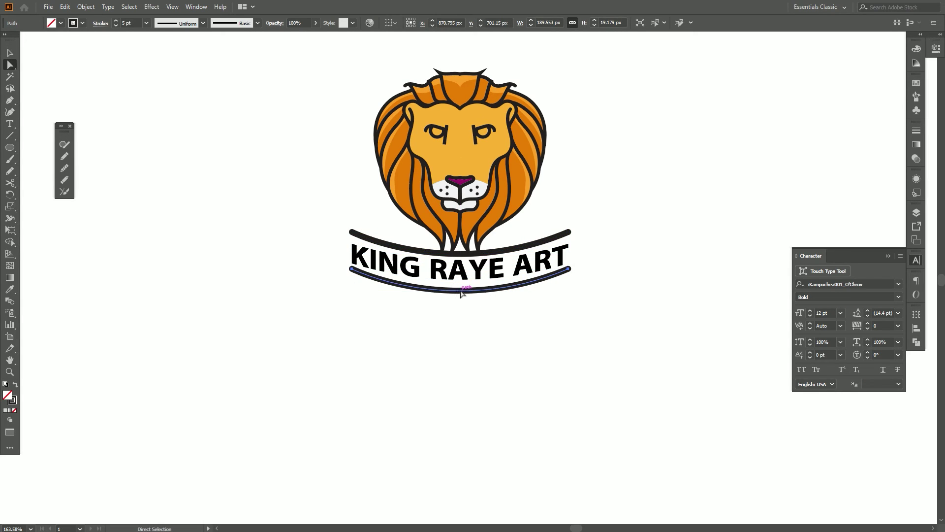
pyautogui.moveTo(361, 273); pyautogui.dragTo(389, 281)
pyautogui.moveTo(451, 319); pyautogui.dragTo(447, 305)
pyautogui.moveTo(568, 270); pyautogui.dragTo(512, 282)
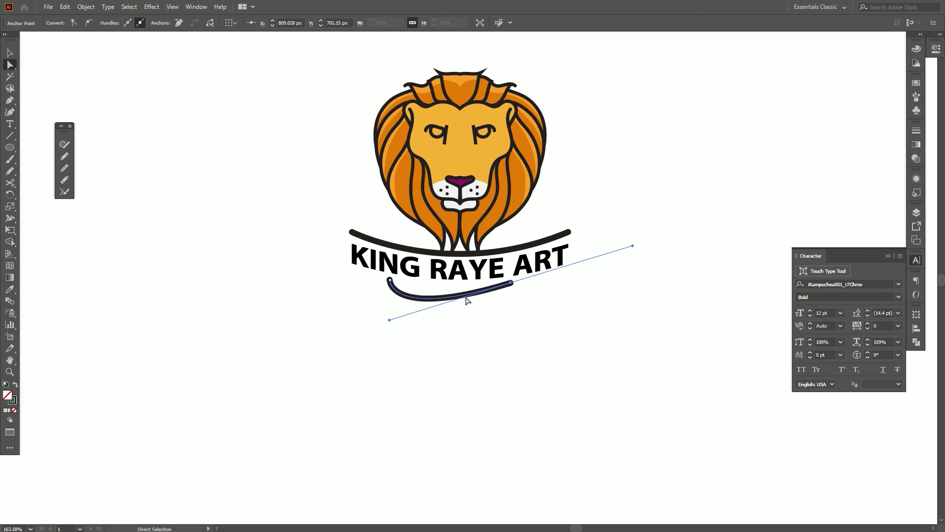
pyautogui.moveTo(391, 321); pyautogui.dragTo(447, 301)
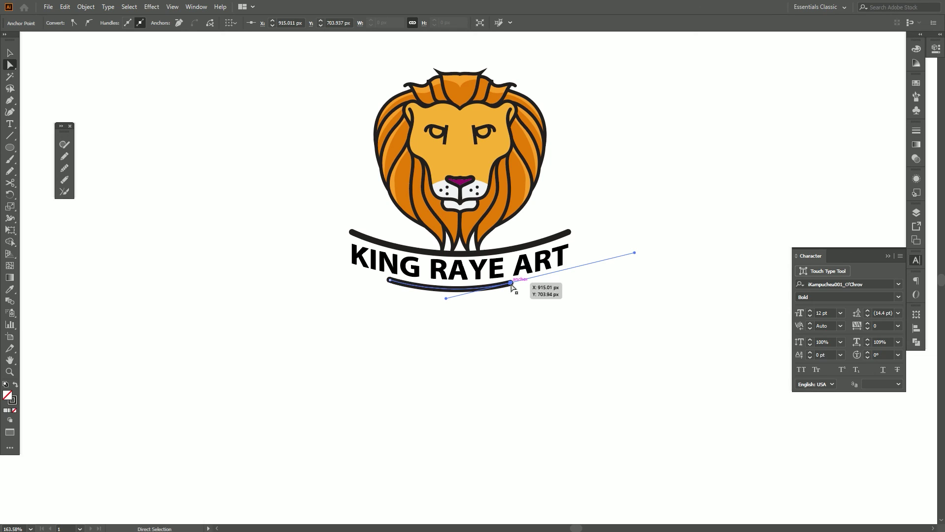
pyautogui.press('v')
pyautogui.click(501, 301)
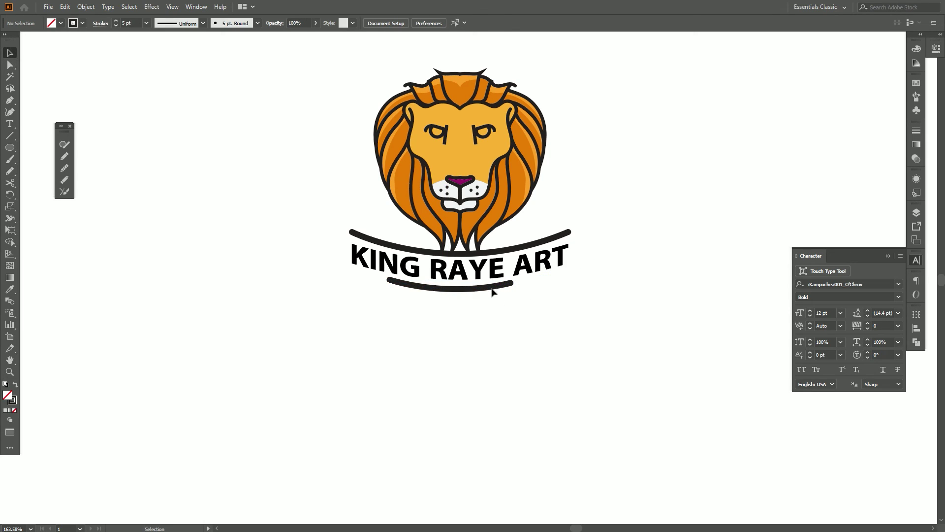
# Align the lion head, text and both curves on their horizontal centres and fine-tune the lower curve.
pyautogui.moveTo(503, 290); pyautogui.dragTo(510, 292)
pyautogui.hotkey('ctrl', 'a')
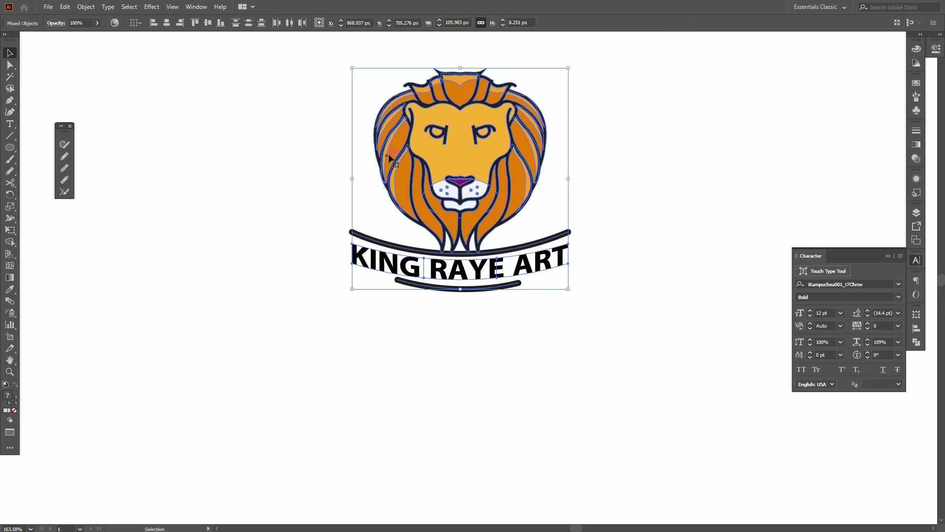
pyautogui.click(173, 27)
pyautogui.click(206, 165)
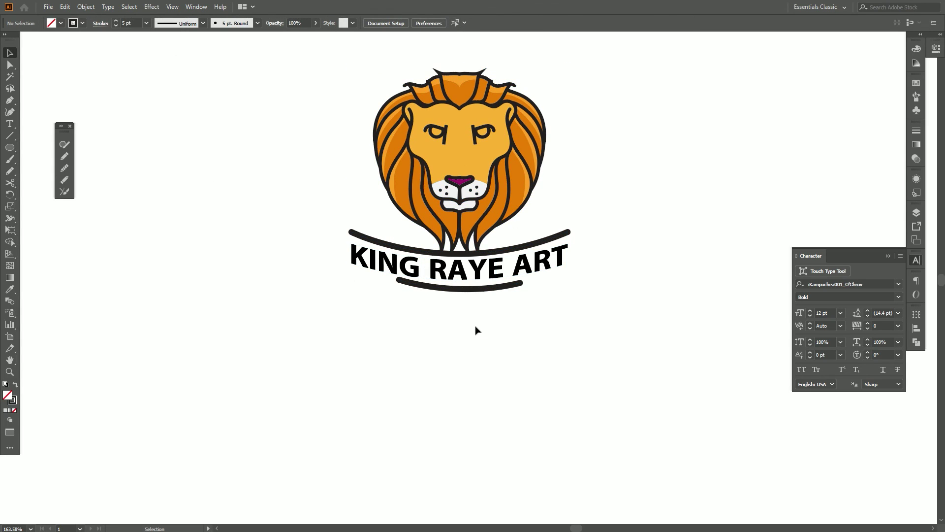
pyautogui.click(480, 292)
pyautogui.moveTo(524, 280); pyautogui.dragTo(527, 279)
pyautogui.click(483, 317)
# Duplicate the complete logo to its right and delete the copy's colour fills, leaving only the black line art and text.
pyautogui.moveTo(623, 381); pyautogui.dragTo(338, 87)
pyautogui.moveTo(471, 214); pyautogui.dragTo(364, 251)
pyautogui.moveTo(474, 258); pyautogui.dragTo(425, 254)
pyautogui.moveTo(323, 253); pyautogui.dragTo(584, 258)
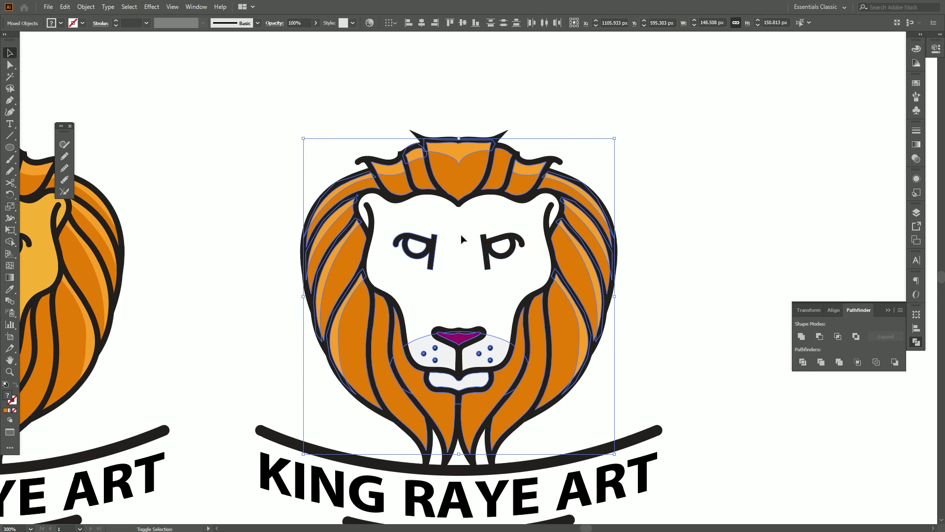
pyautogui.press('Delete')
pyautogui.click(673, 243)
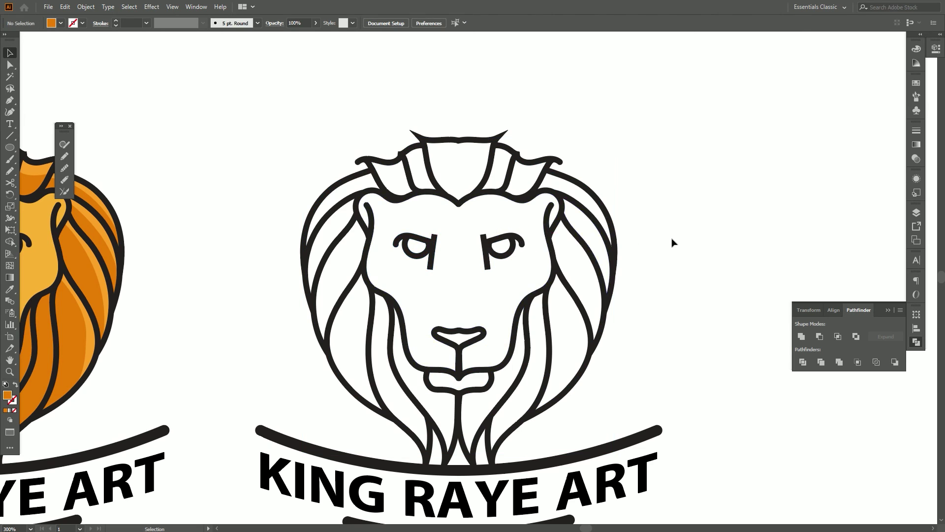
# Place the three orange swatches midway above the coloured and outline logos, deselect them, and collapse the Pathfinder options.
pyautogui.moveTo(642, 293); pyautogui.dragTo(655, 279)
pyautogui.press('z')
pyautogui.moveTo(653, 339); pyautogui.dragTo(610, 269)
pyautogui.press('v')
pyautogui.moveTo(233, 49); pyautogui.dragTo(458, 92)
pyautogui.click(591, 116)
pyautogui.moveTo(596, 118); pyautogui.dragTo(614, 94)
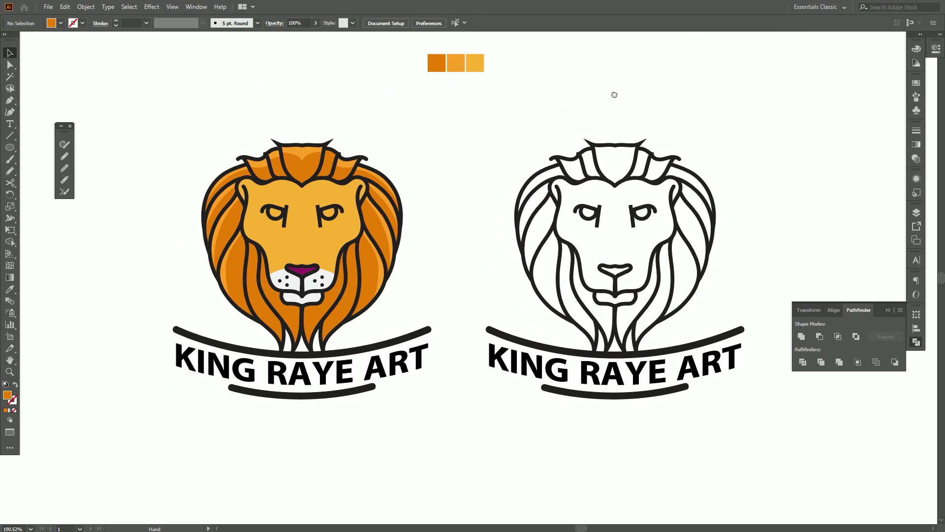
pyautogui.click(916, 342)
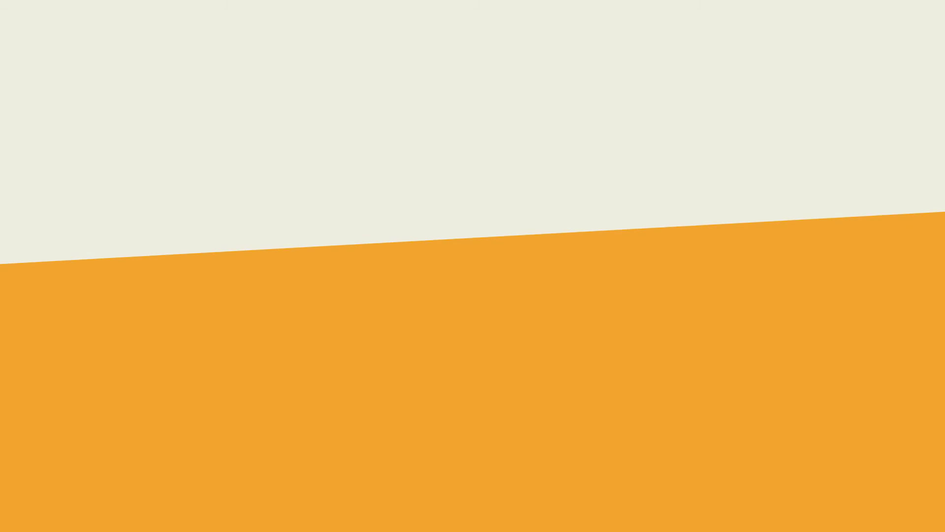